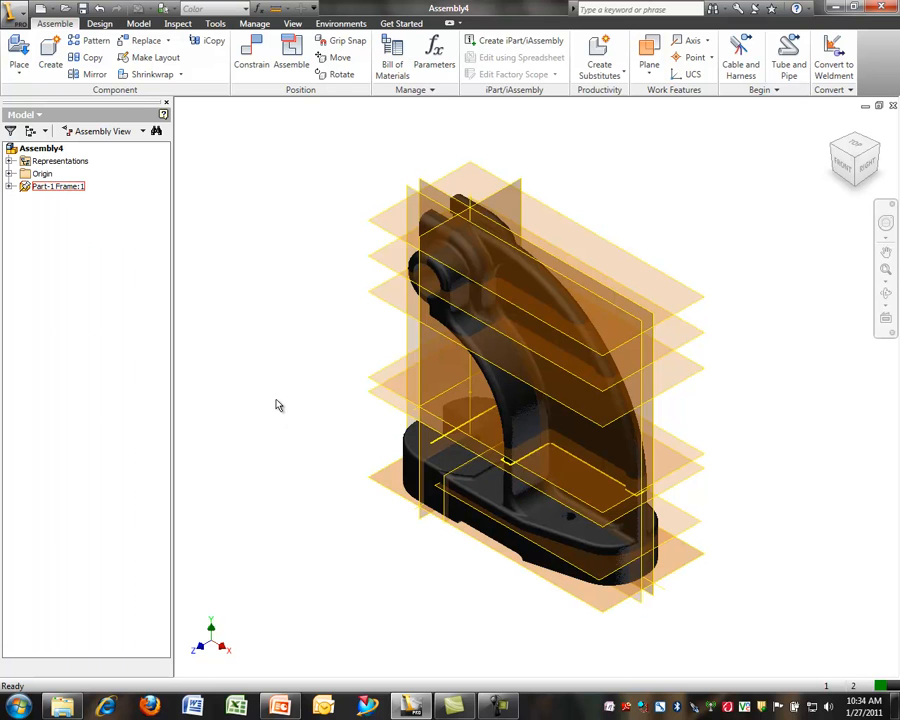
- Place one instance of Part-2 Ram.ipt into the assembly beside the frame
click(19, 52)
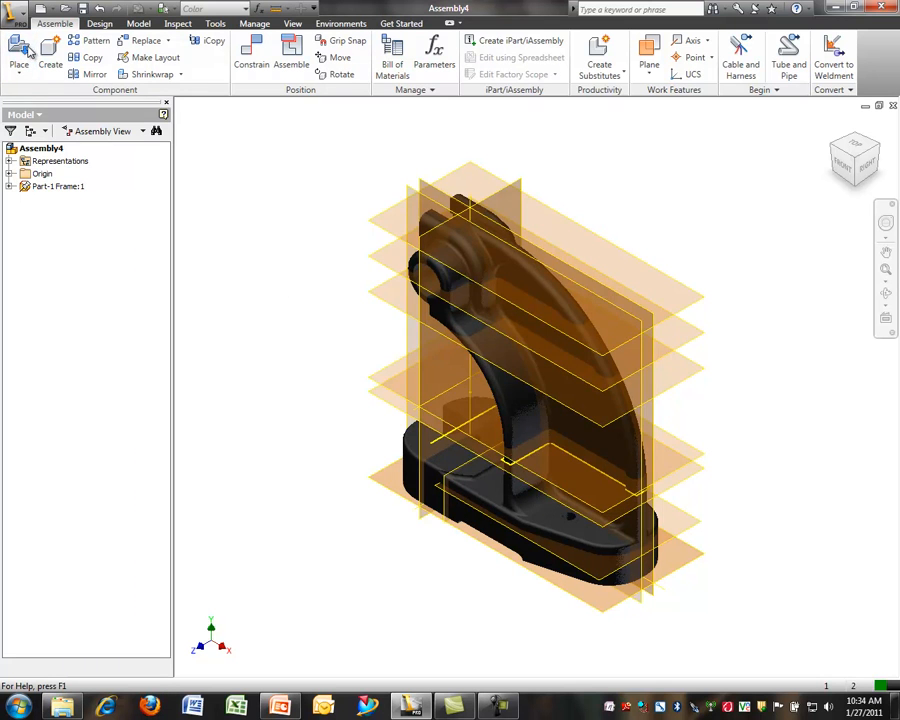
click(426, 312)
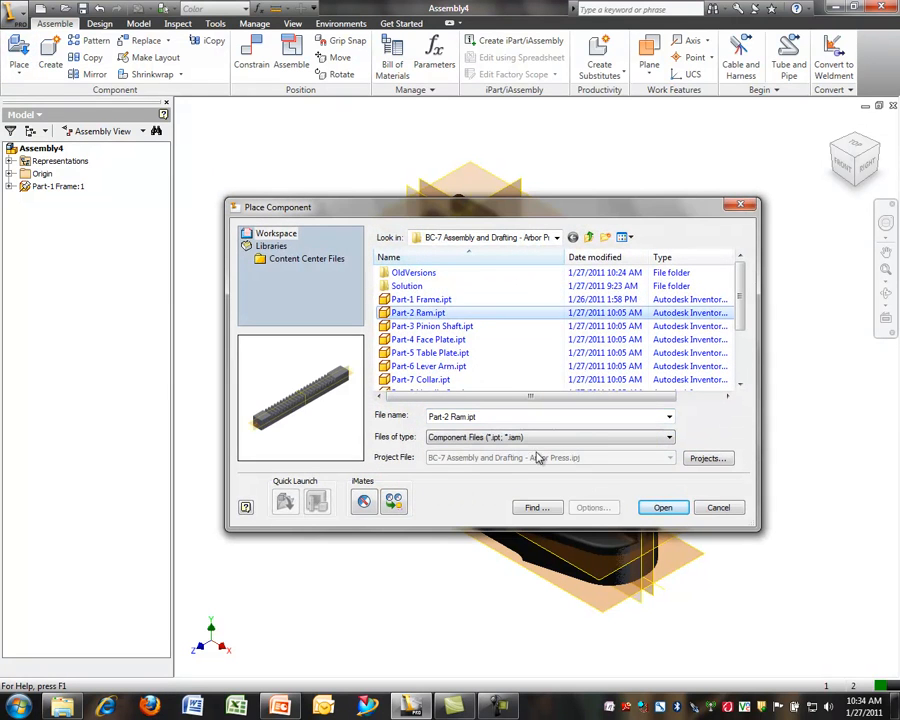
click(663, 507)
click(336, 268)
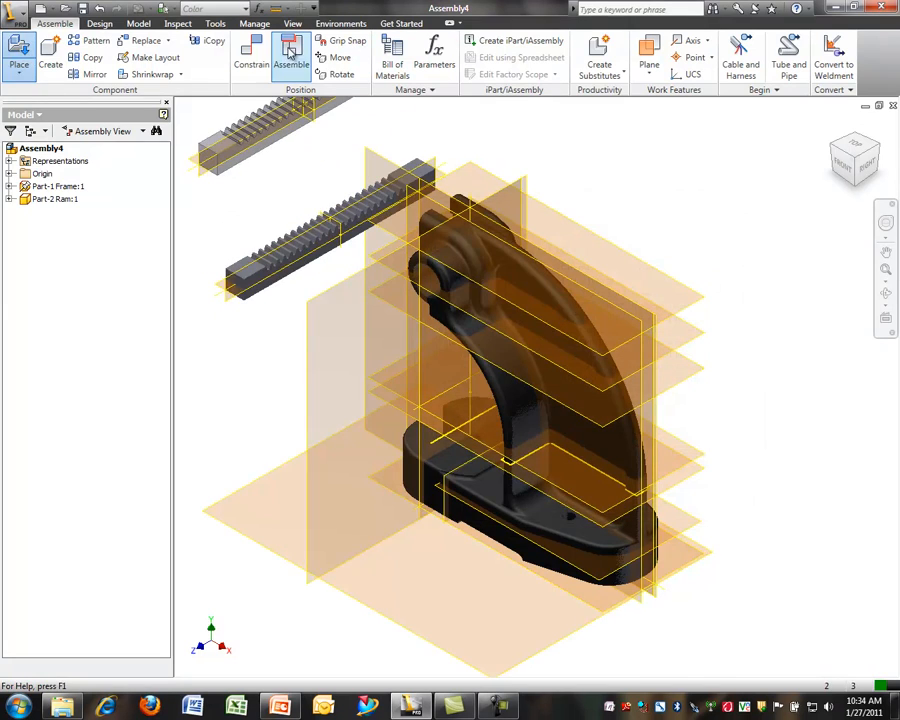
- Mate the flat end area on the ram's toothed side with the inner face of the frame's ram slot
click(251, 55)
scroll(430, 170, up, 5)
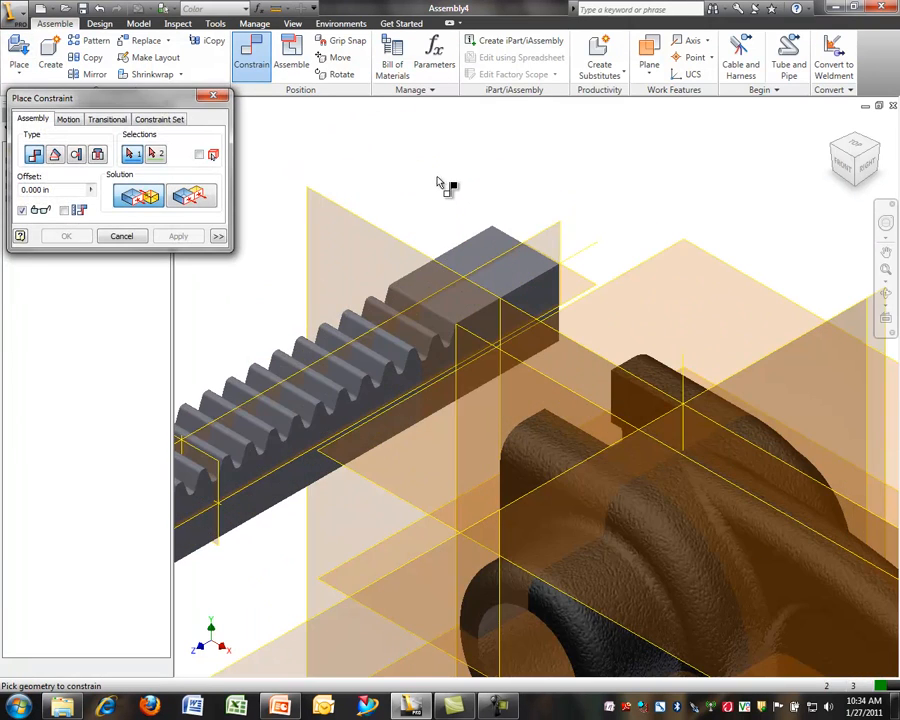
click(474, 268)
scroll(482, 244, down, 3)
shift+middle_drag(479, 250, 700, 343)
scroll(765, 347, up, 5)
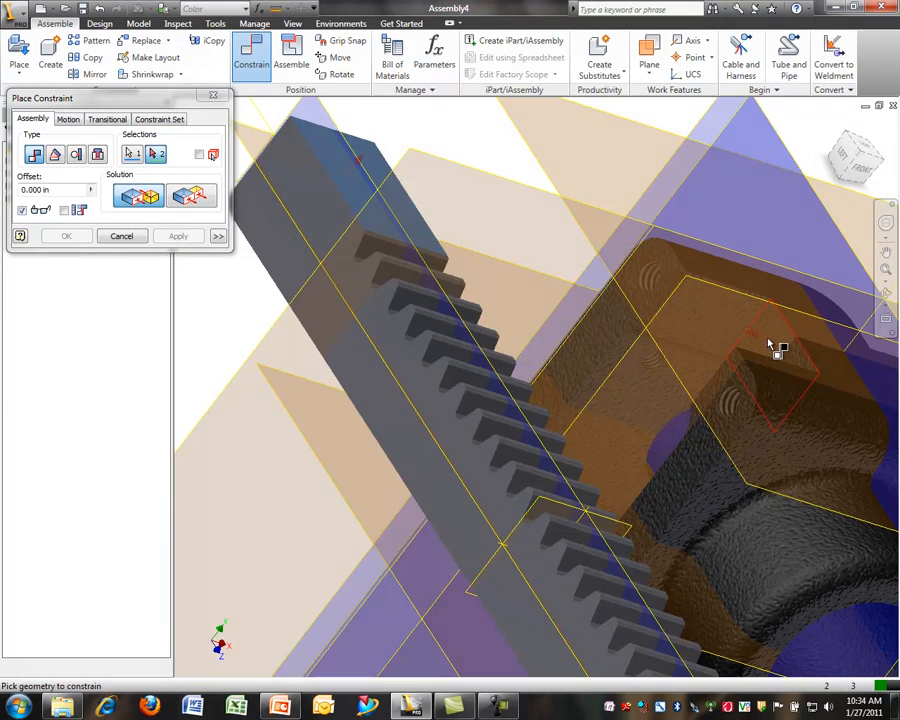
click(710, 314)
click(190, 237)
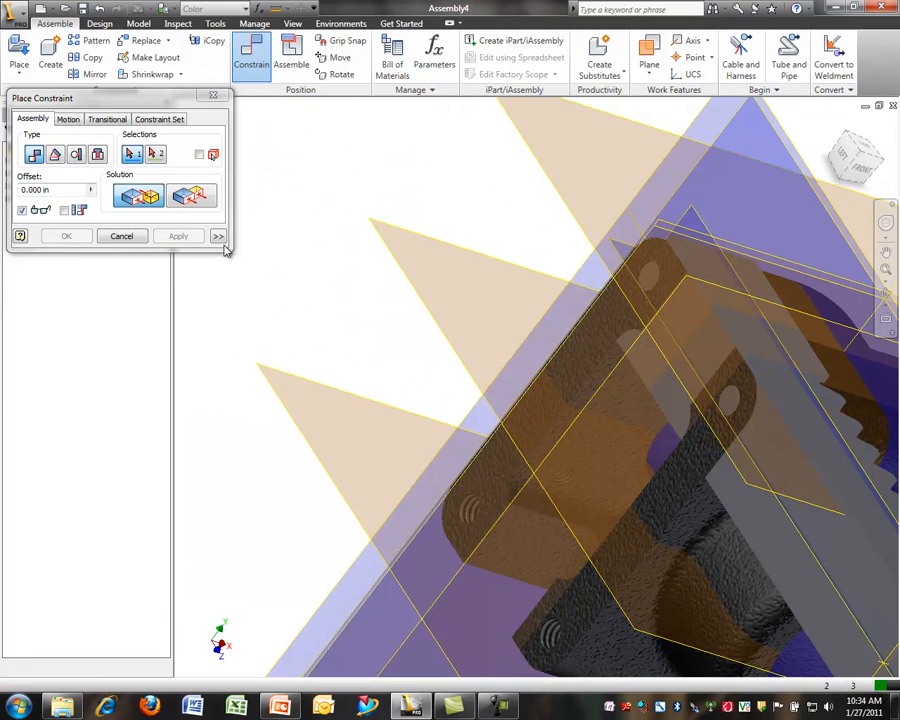
- Add a second mate with 0 offset between the ram and the frame's vertical centre plane so the ram stands in its slot
scroll(325, 268, down, 5)
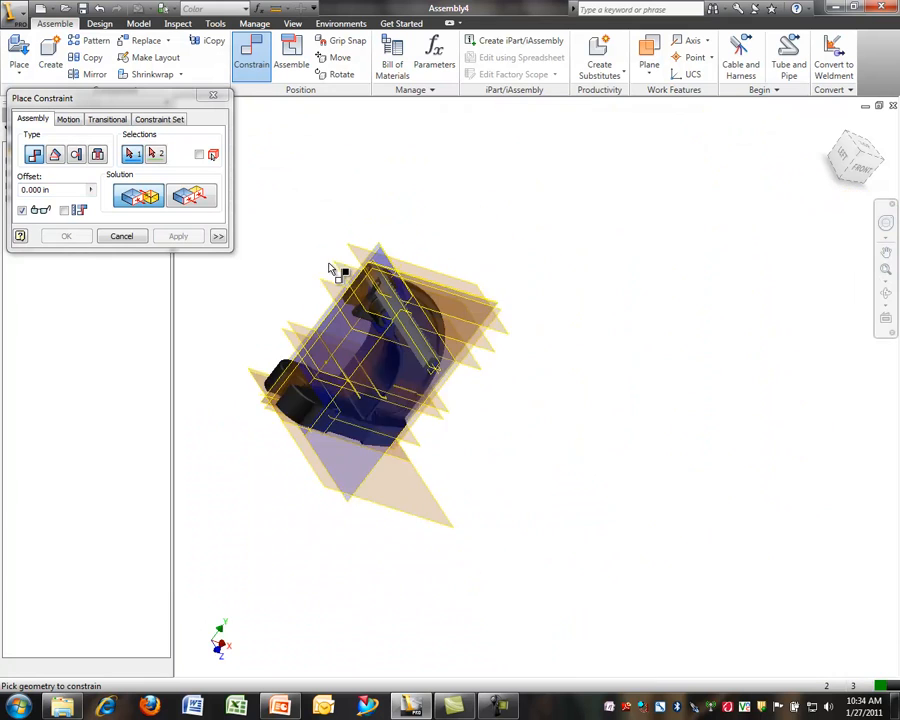
scroll(335, 310, up, 2)
scroll(530, 464, up, 3)
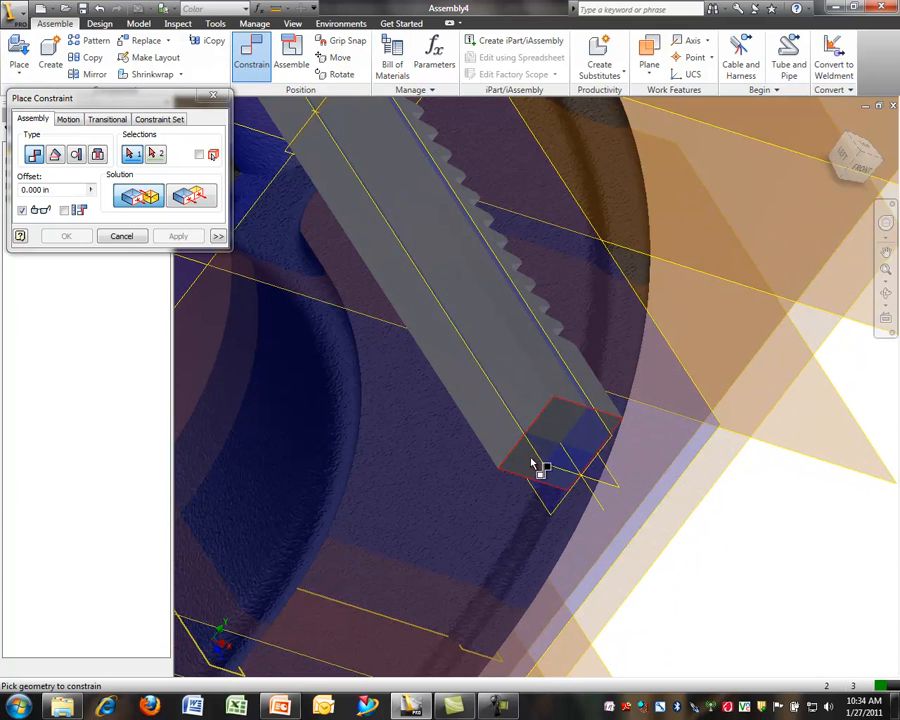
click(543, 464)
scroll(543, 462, down, 4)
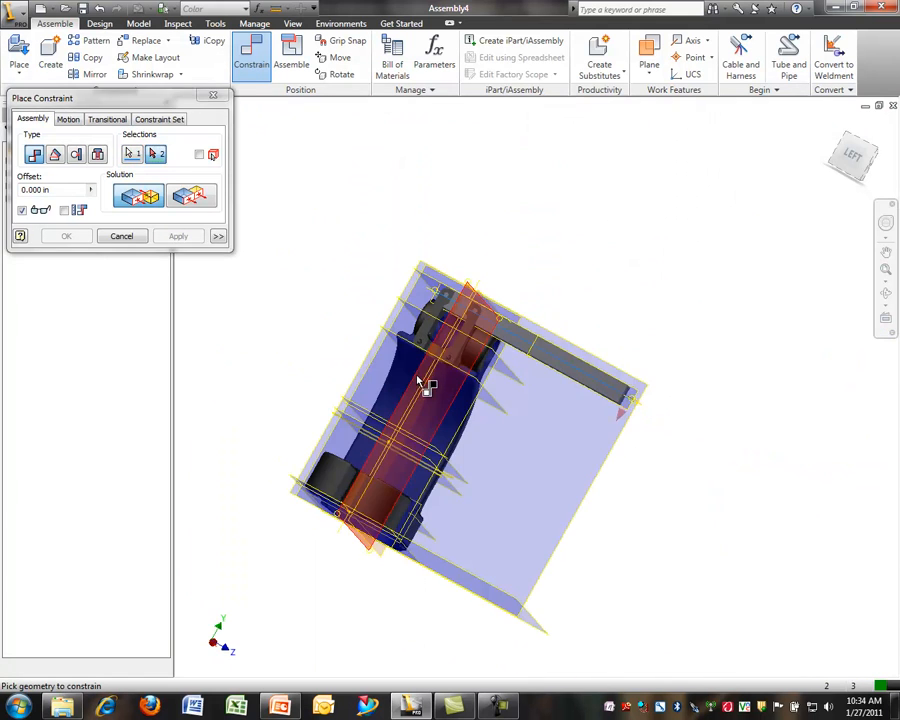
click(395, 380)
click(177, 237)
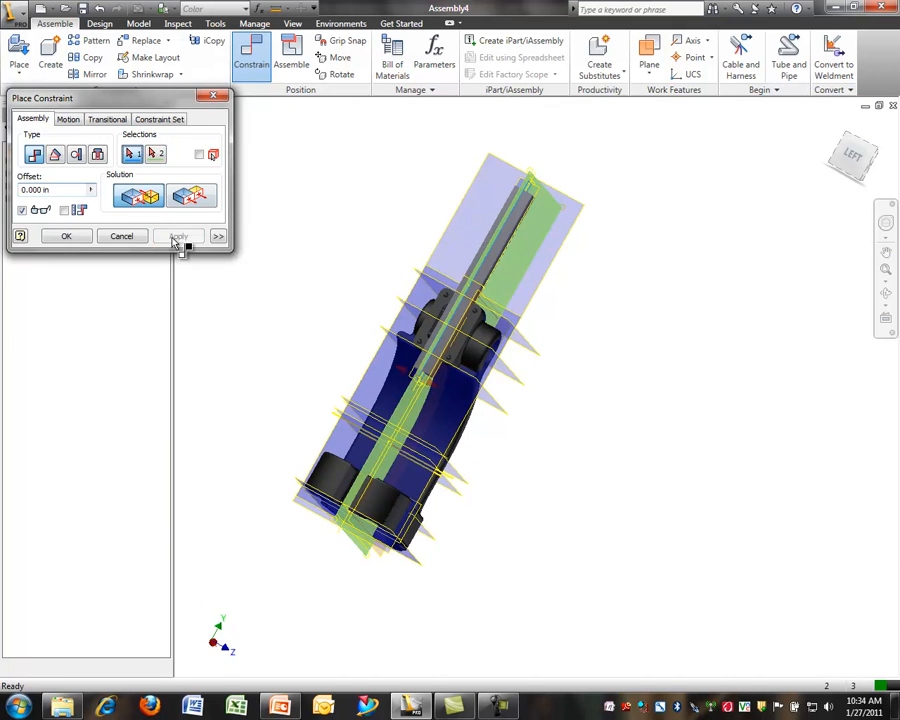
click(122, 236)
- Place one instance of Part-3 Pinion Shaft.ipt beside the frame
key(F4)
drag(507, 249, 377, 239)
click(440, 227)
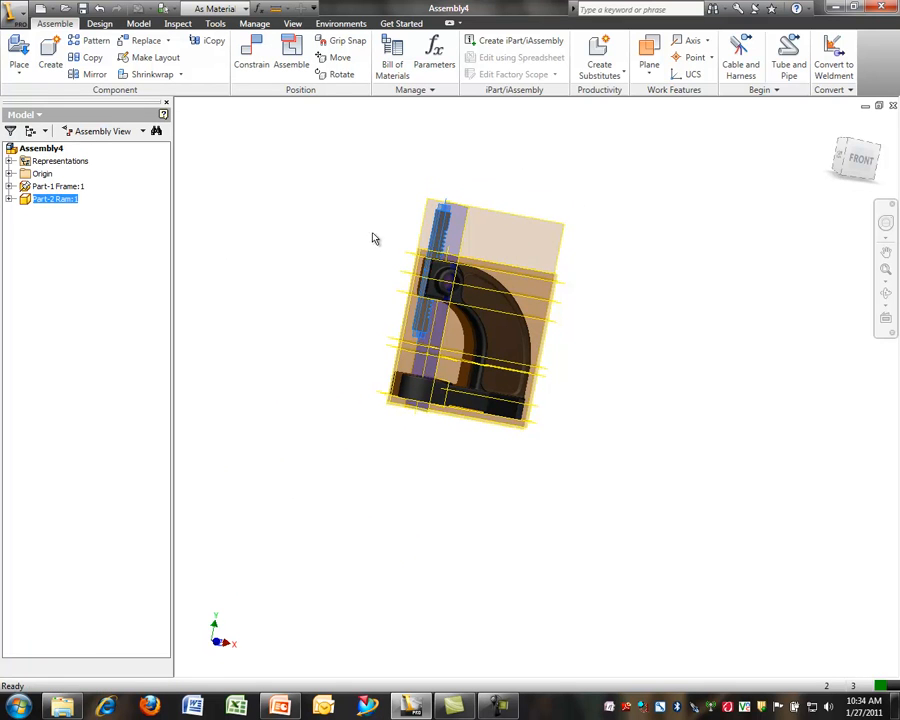
key(p)
click(432, 327)
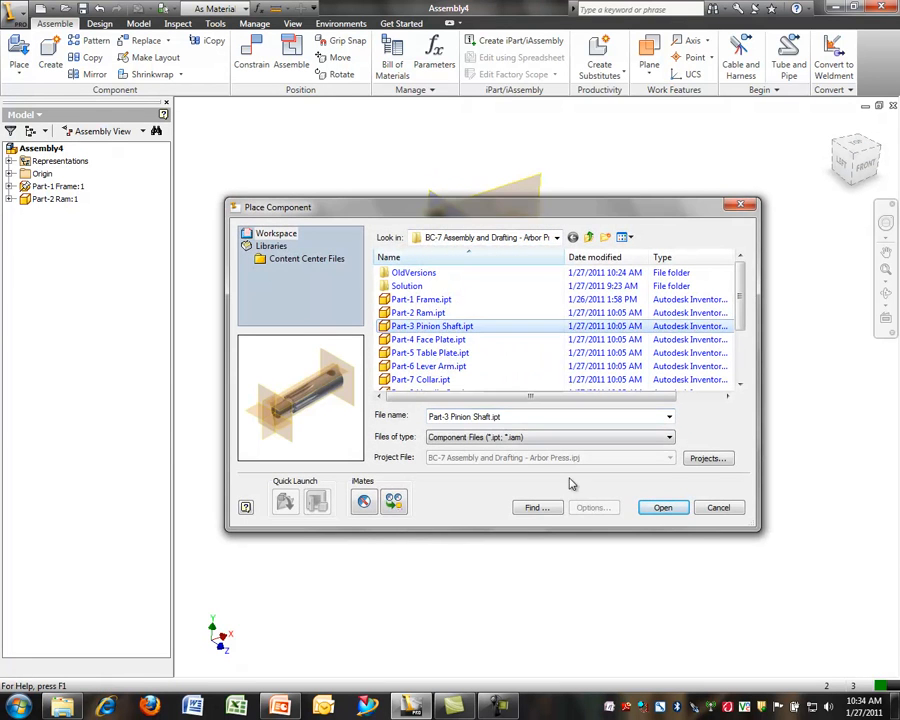
click(662, 508)
click(341, 228)
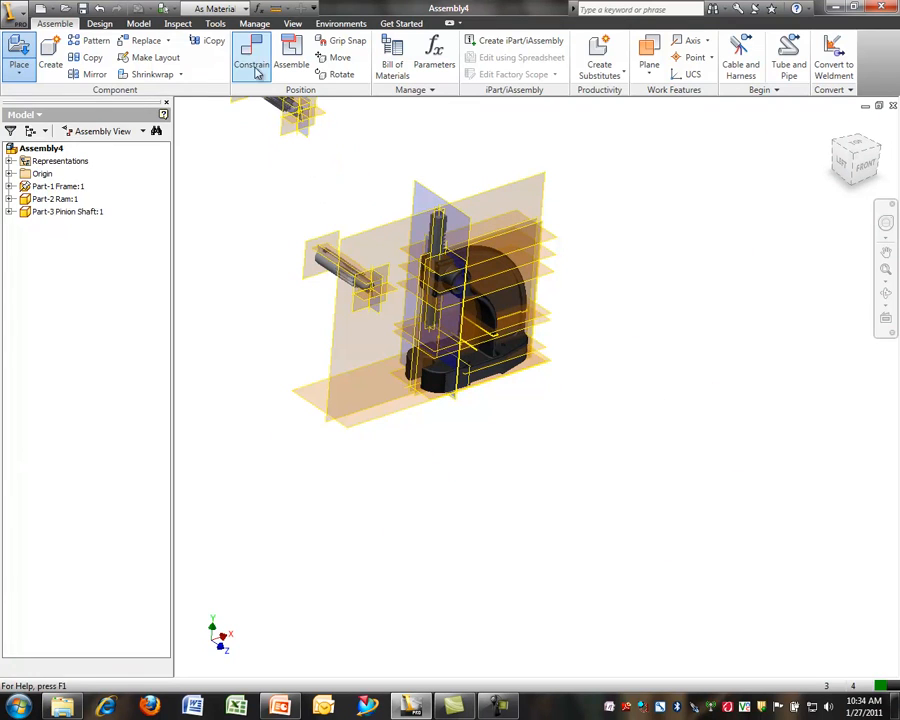
- Insert the pinion shaft into the frame's round bore with an aligned Insert constraint, matching the shaft's shoulder edge to the bore's inner edge
key(c)
click(98, 154)
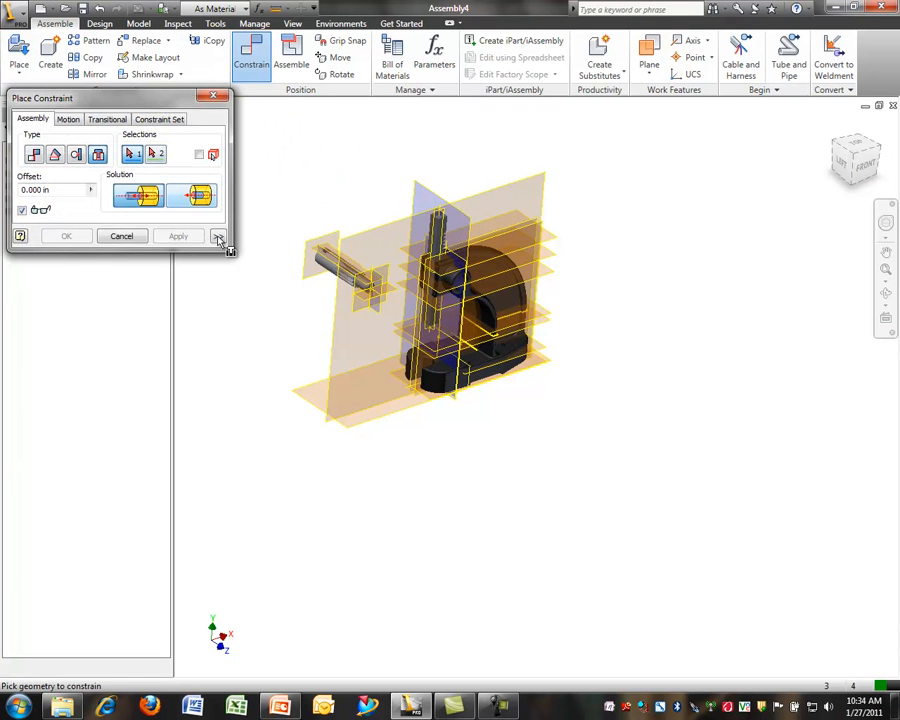
scroll(370, 283, up, 5)
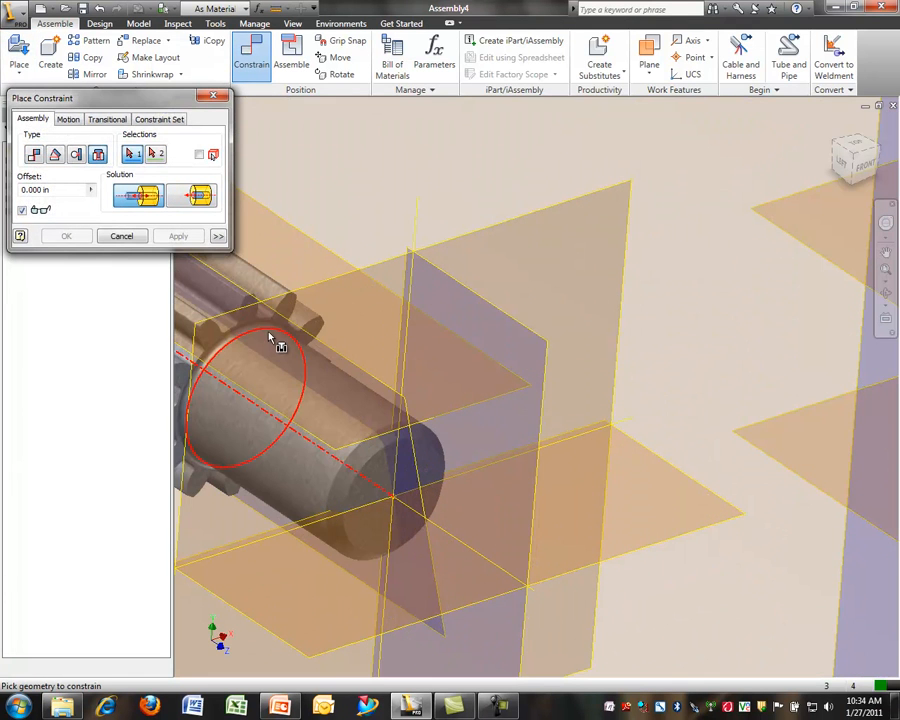
click(279, 346)
scroll(352, 329, down, 5)
shift+middle_drag(436, 340, 450, 293)
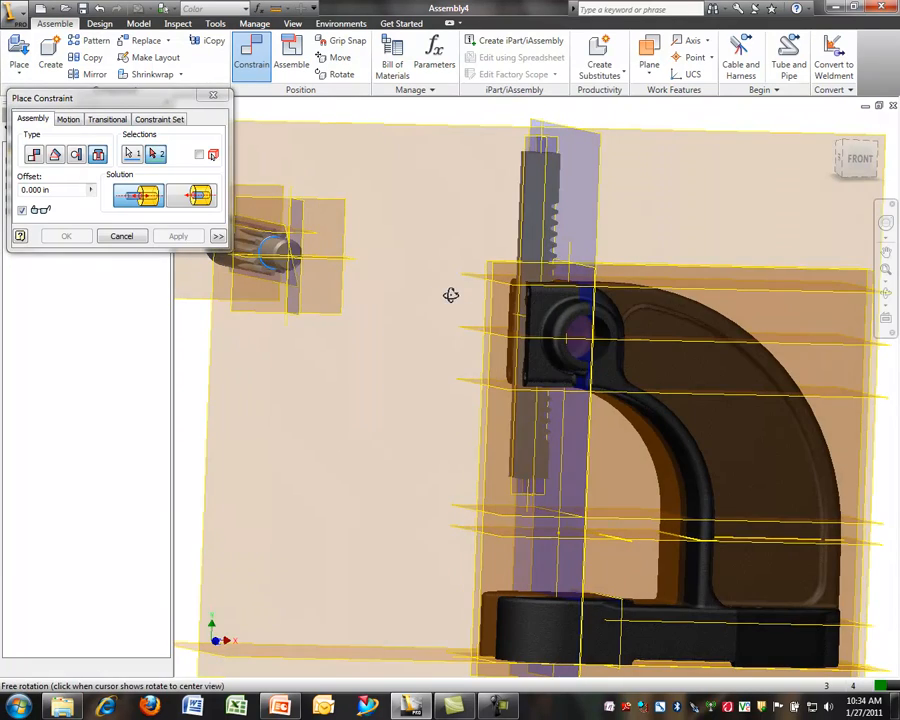
shift+middle_drag(526, 327, 572, 333)
scroll(570, 333, up, 5)
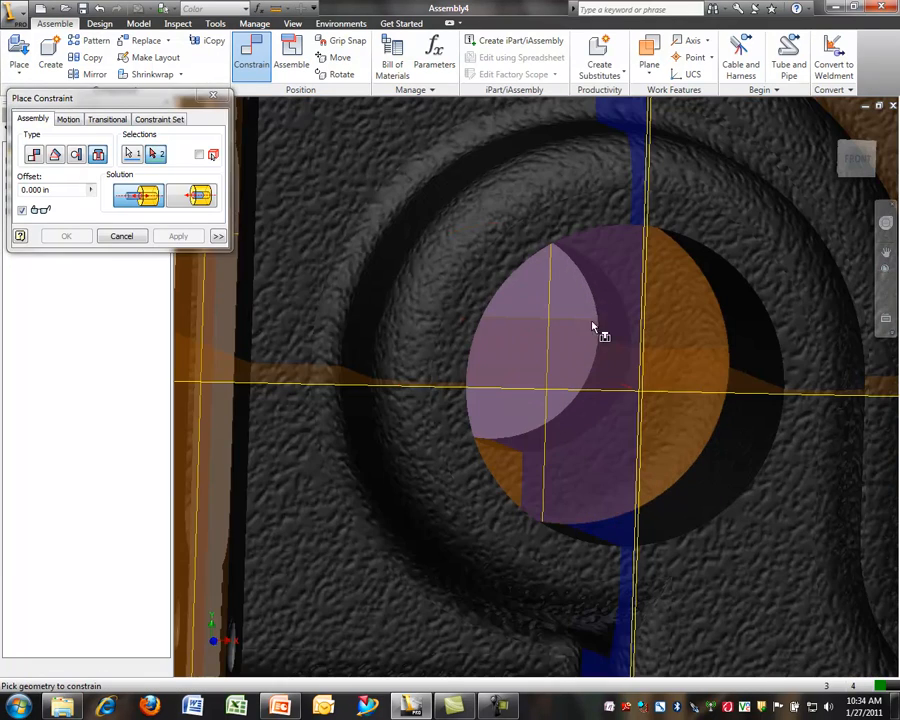
click(629, 301)
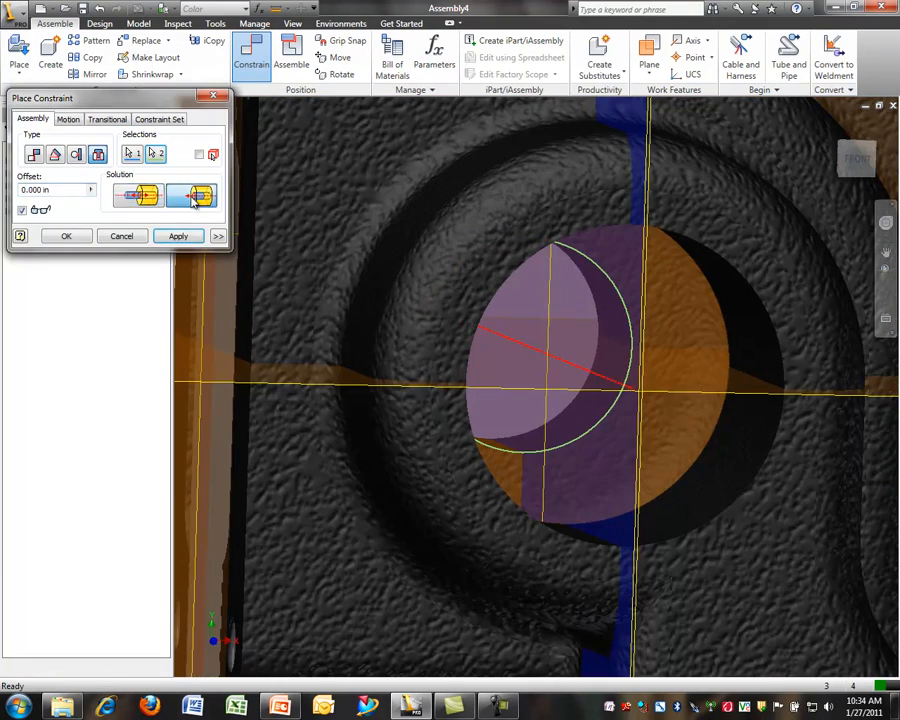
click(178, 236)
- Add a reverse rotation-translation motion constraint between the pinion shaft and the ram's end face with a distance of 3.14159*1
scroll(355, 262, down, 4)
shift+middle_drag(382, 235, 399, 250)
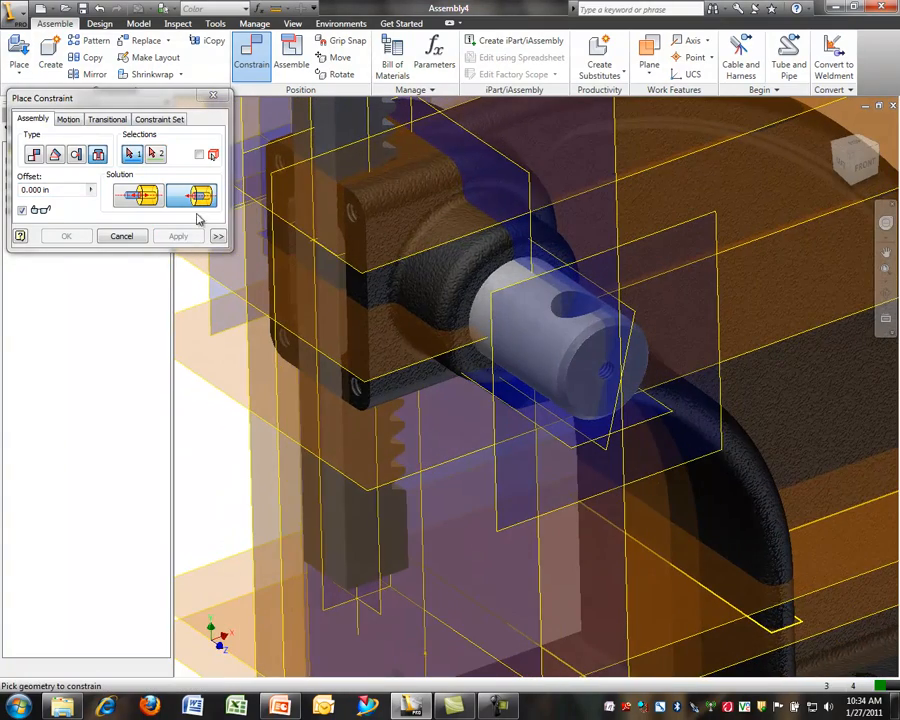
click(70, 119)
scroll(350, 240, down, 3)
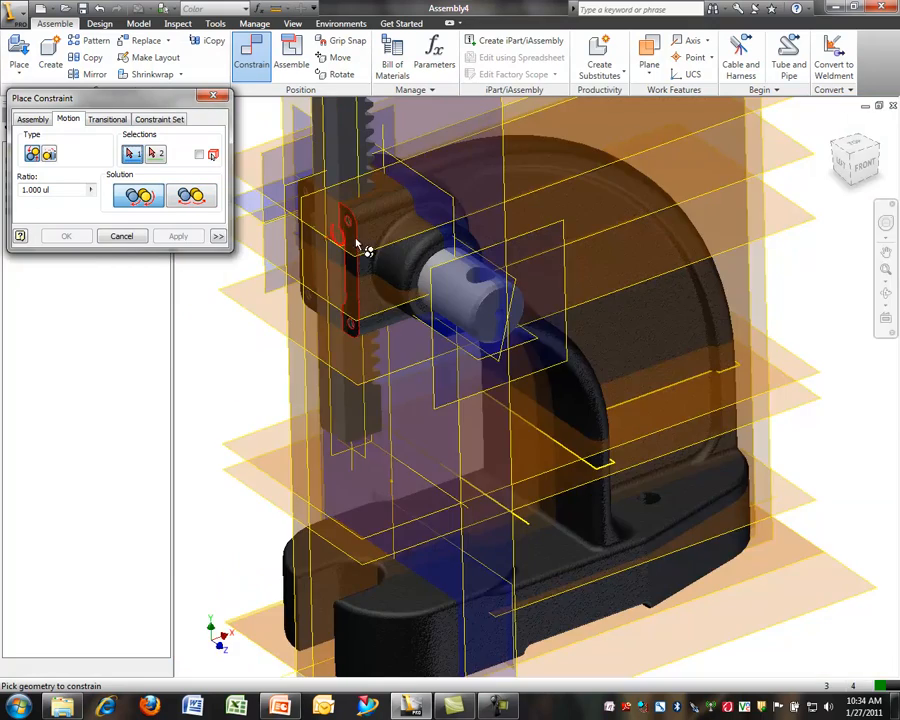
scroll(440, 275, up, 5)
click(484, 259)
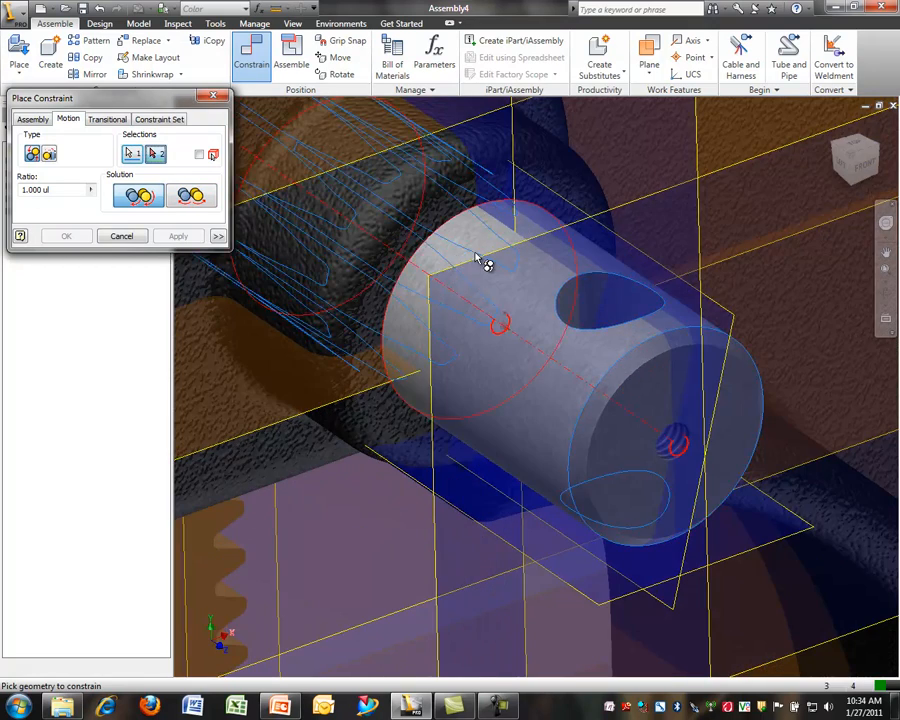
scroll(488, 264, down, 6)
scroll(440, 160, up, 5)
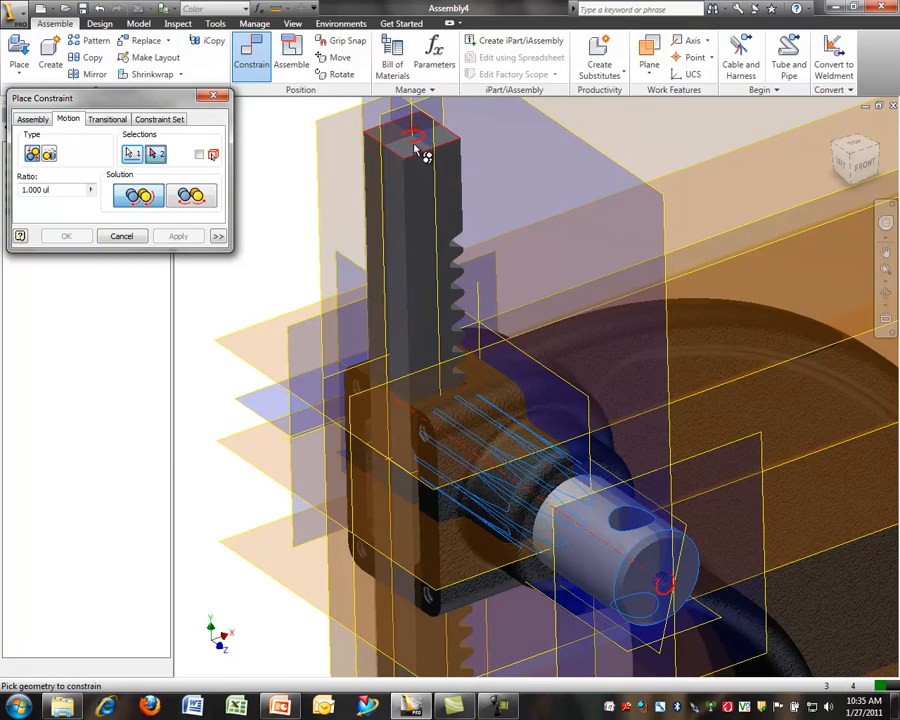
click(410, 150)
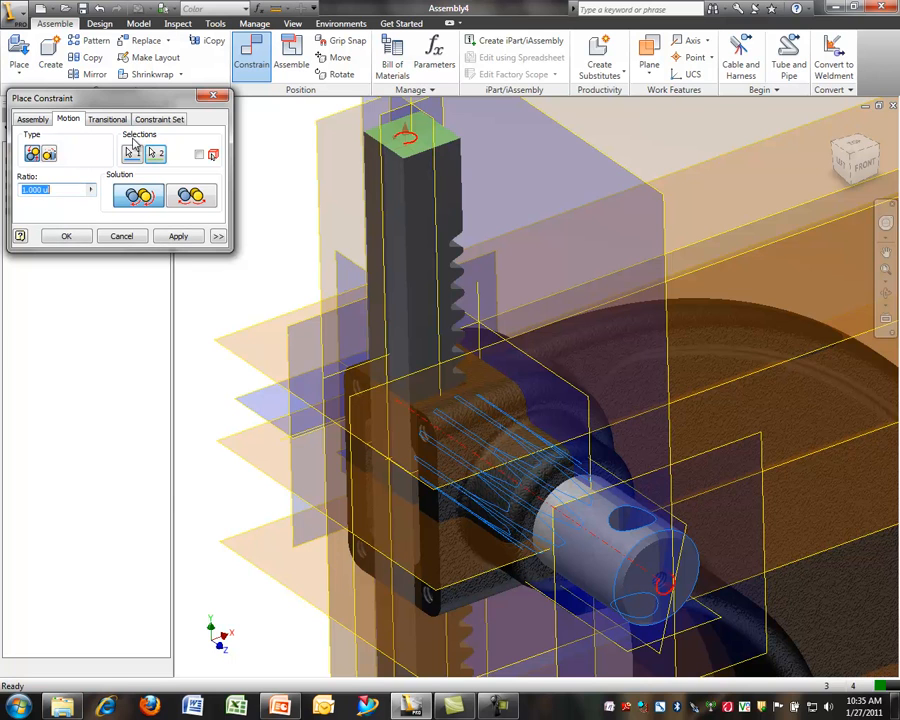
click(49, 155)
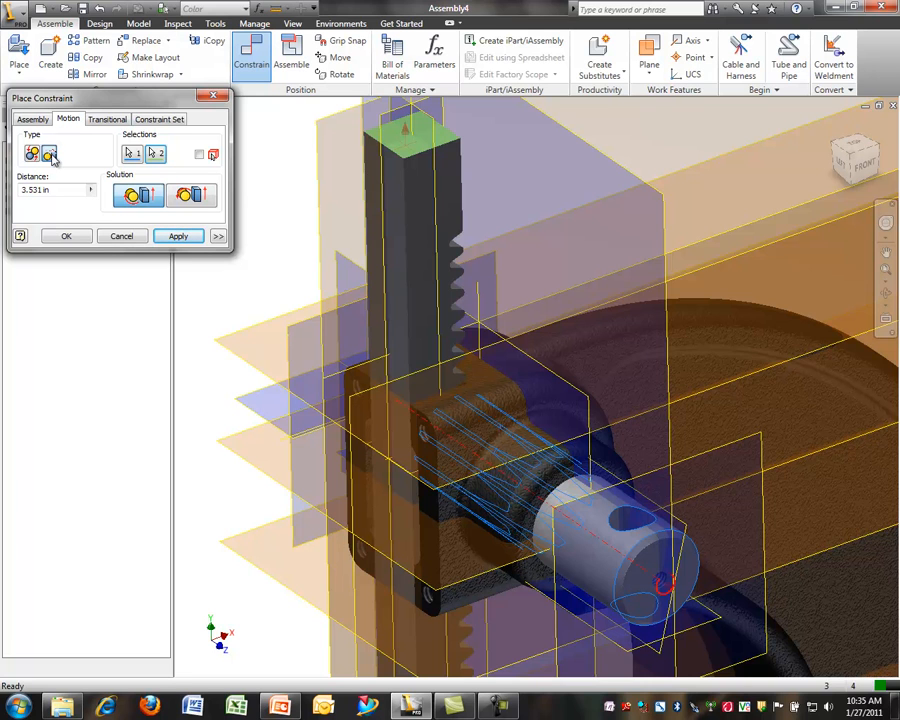
click(187, 205)
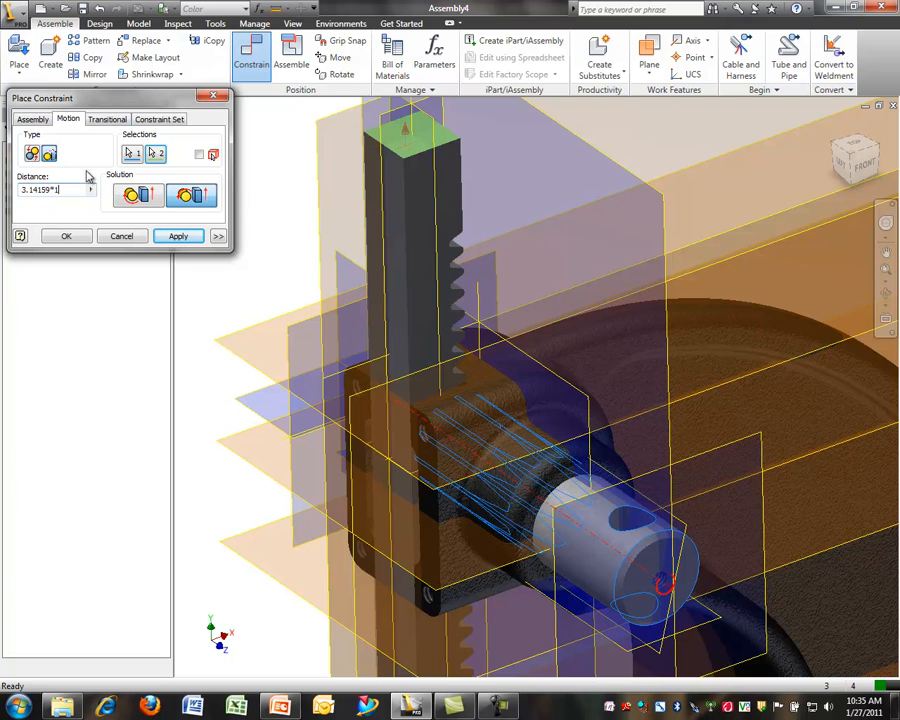
click(176, 237)
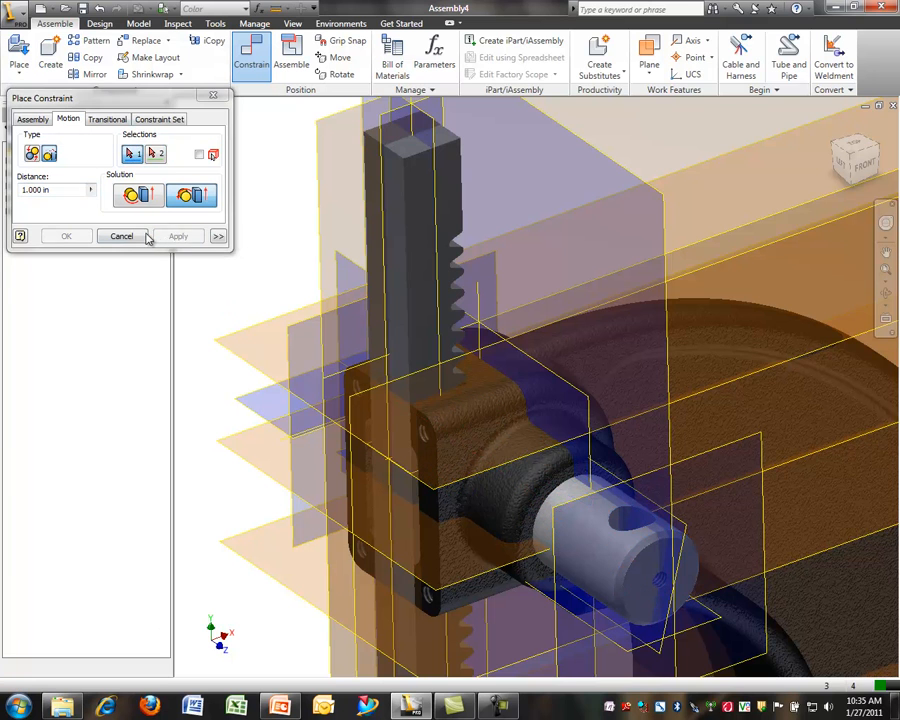
click(140, 235)
- Turn the pinion shaft in its bore to check that it drives the ram
scroll(393, 243, up, 3)
shift+middle_drag(391, 250, 468, 372)
mouse_move(503, 409)
mouse_down()
mouse_move(472, 368)
mouse_move(494, 428)
mouse_move(515, 404)
mouse_move(507, 418)
mouse_up()
key(F6)
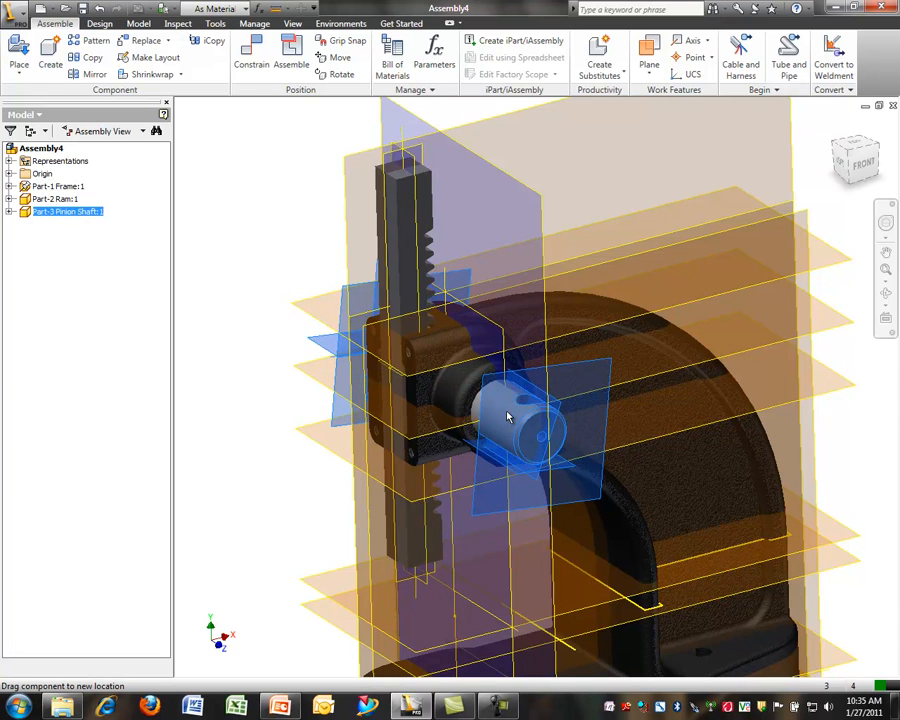
- Place one instance of Part-4 Face Plate.ipt in front of the frame
click(22, 55)
click(385, 340)
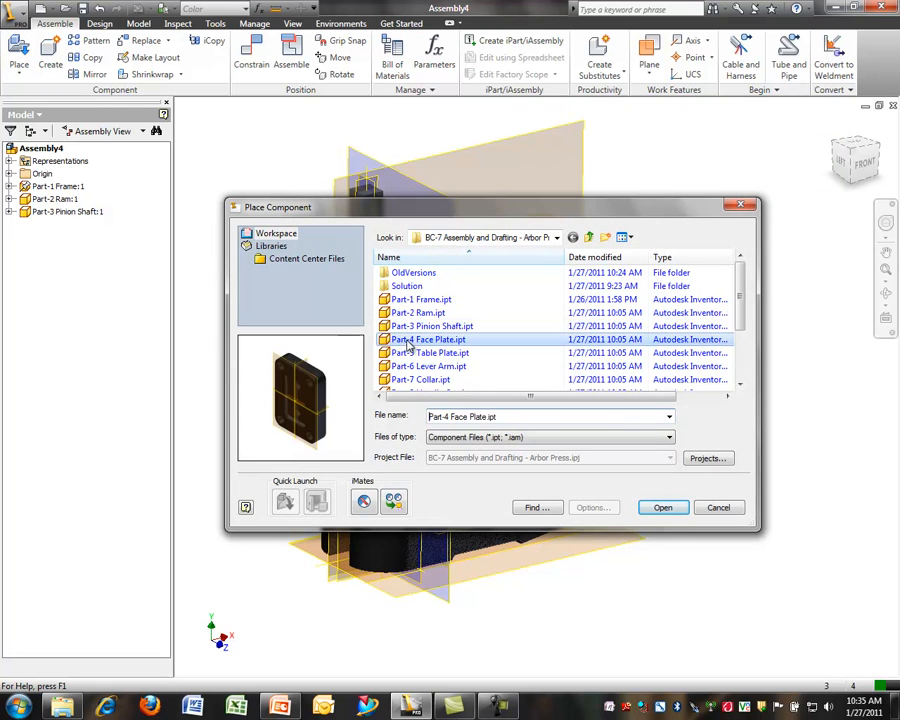
click(658, 508)
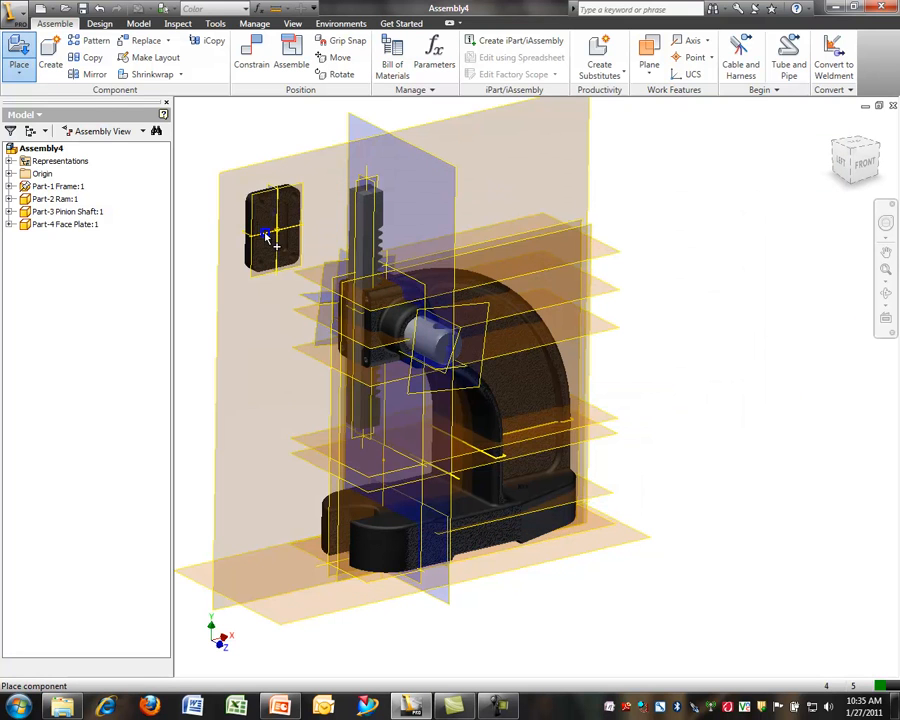
click(265, 243)
- Place one instance of the Part-9 Gib Plate below the face plate
click(22, 55)
drag(740, 288, 740, 308)
click(432, 366)
click(661, 507)
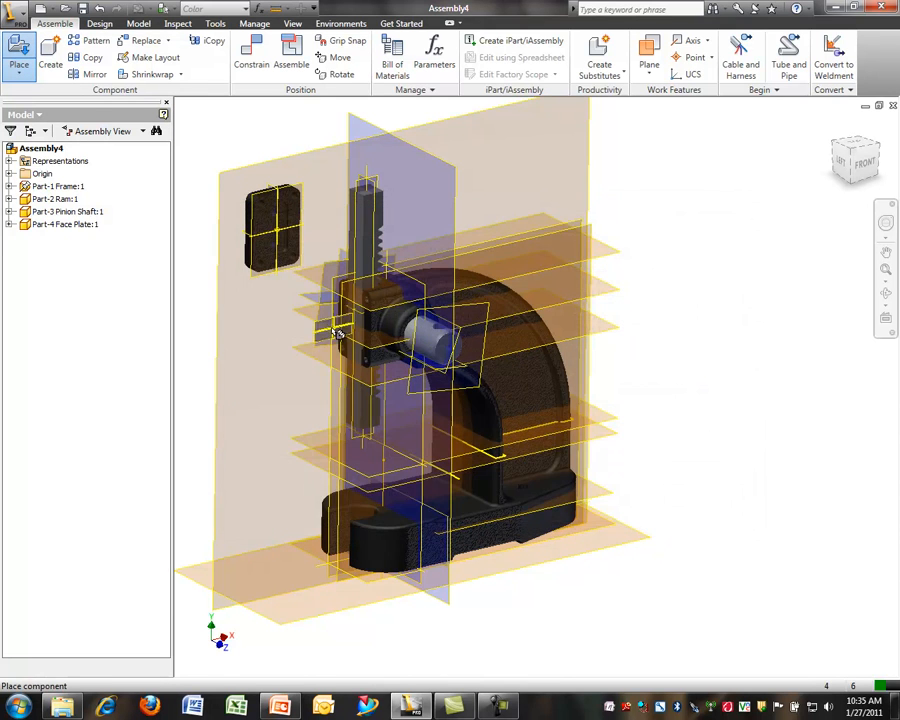
click(263, 307)
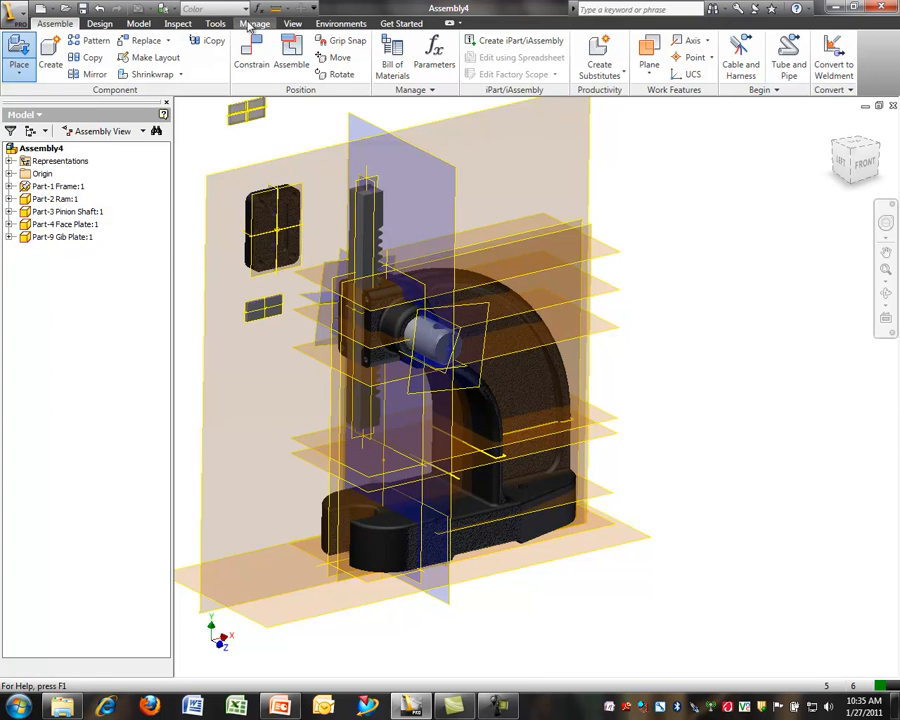
- Apply a flush constraint with 0 offset between the gib plate's large flat face and the face plate's flat face
click(253, 62)
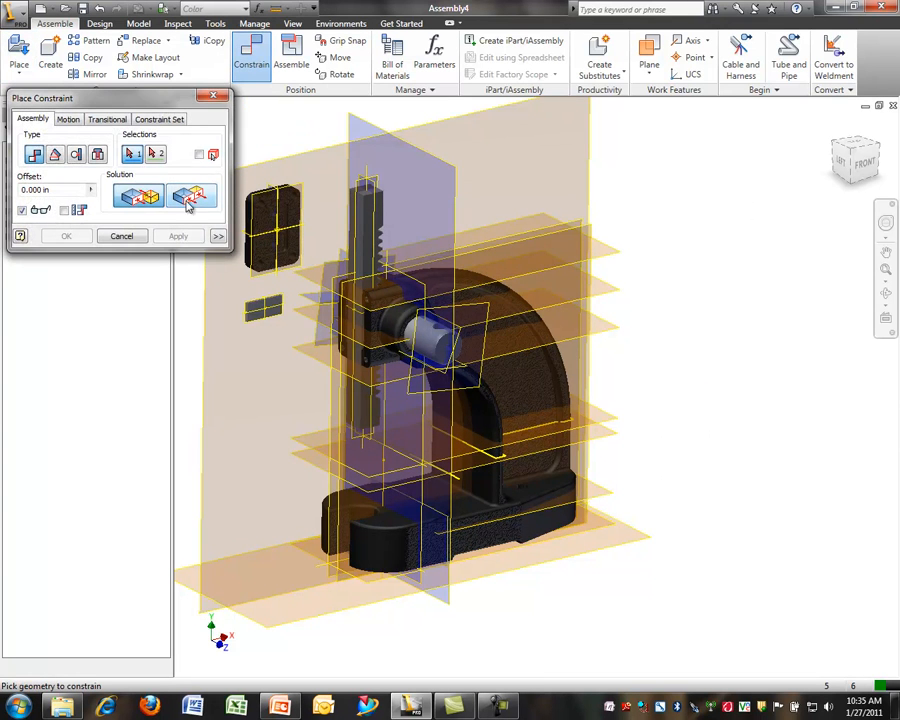
scroll(249, 293, down, 5)
click(305, 358)
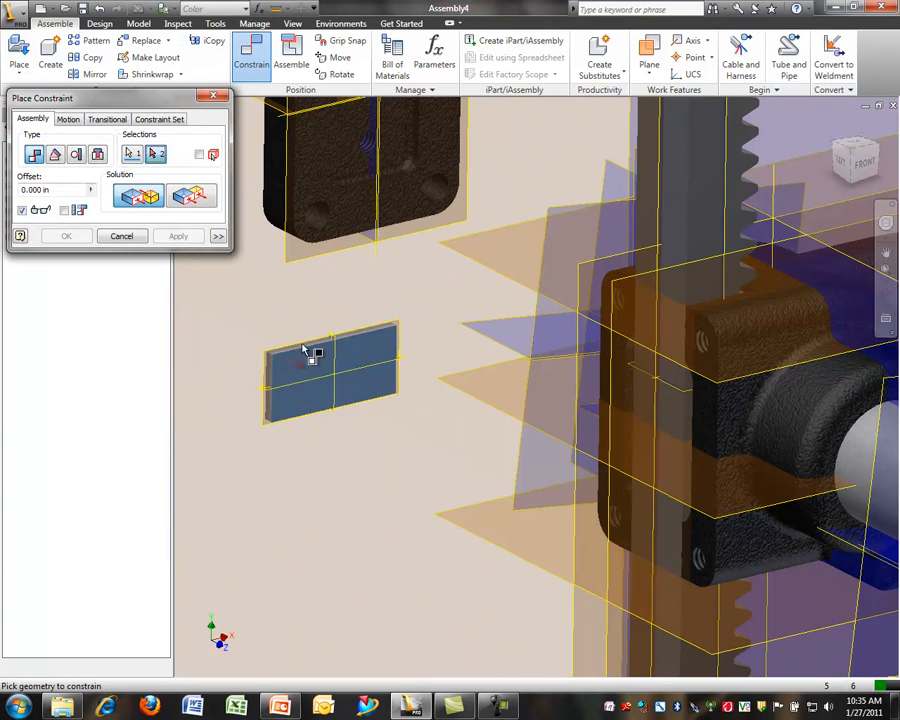
click(450, 175)
click(184, 198)
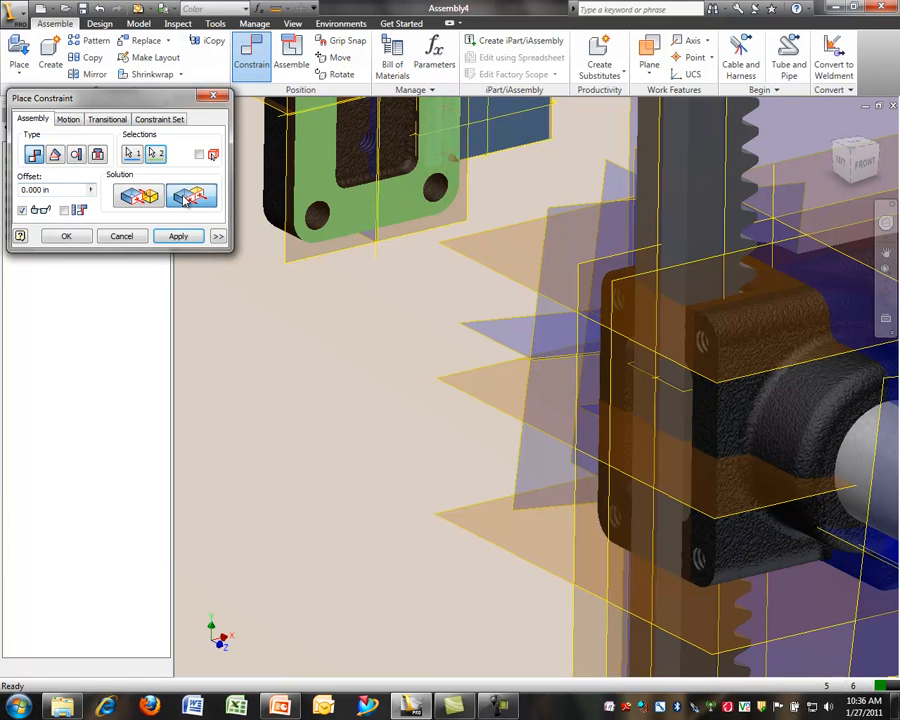
click(178, 237)
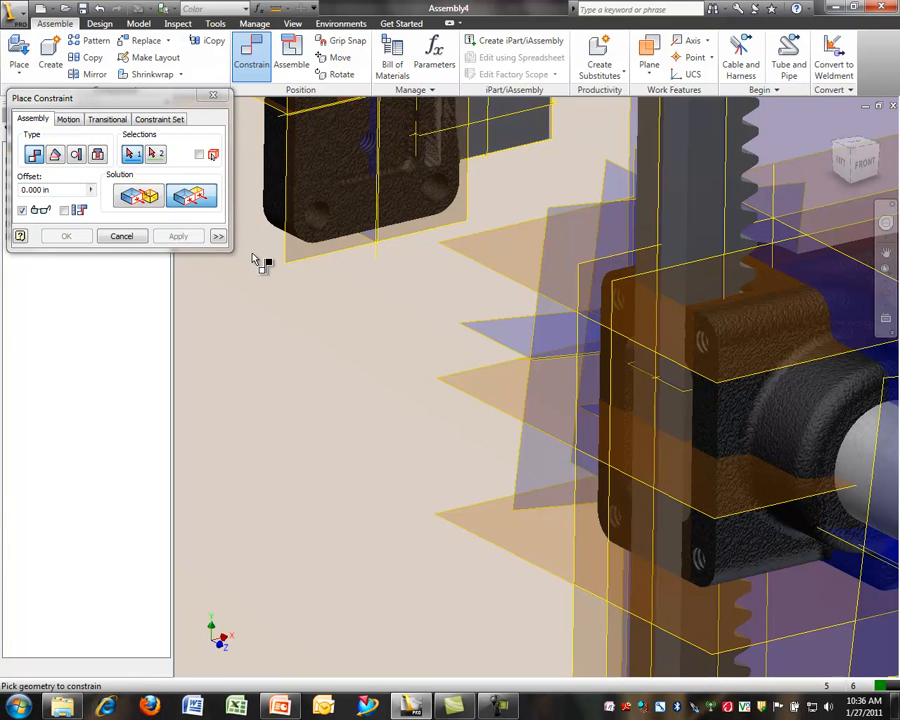
- Apply a mate constraint with 0 offset between the vertical mid-planes of the gib plate and the face plate
scroll(258, 262, down, 2)
scroll(380, 180, up, 2)
click(449, 185)
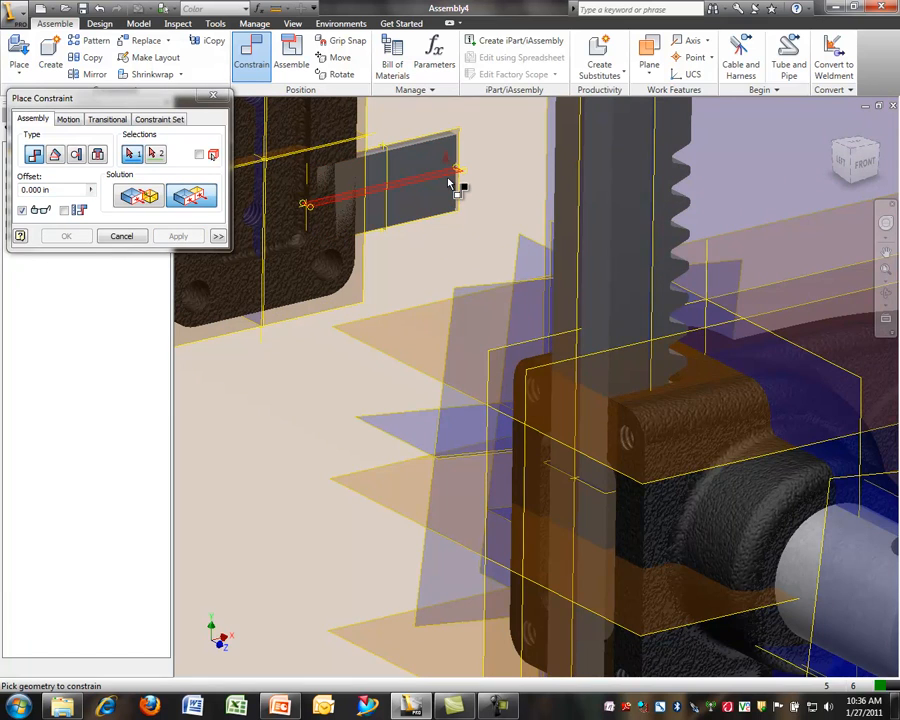
scroll(437, 212, down, 2)
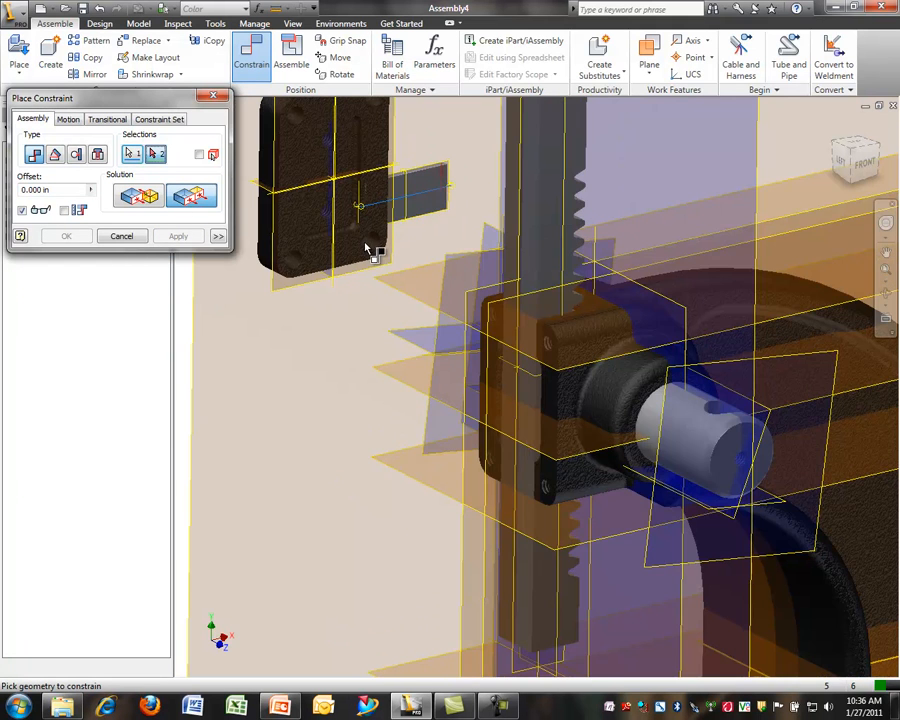
scroll(367, 249, down, 2)
scroll(344, 146, up, 2)
click(340, 143)
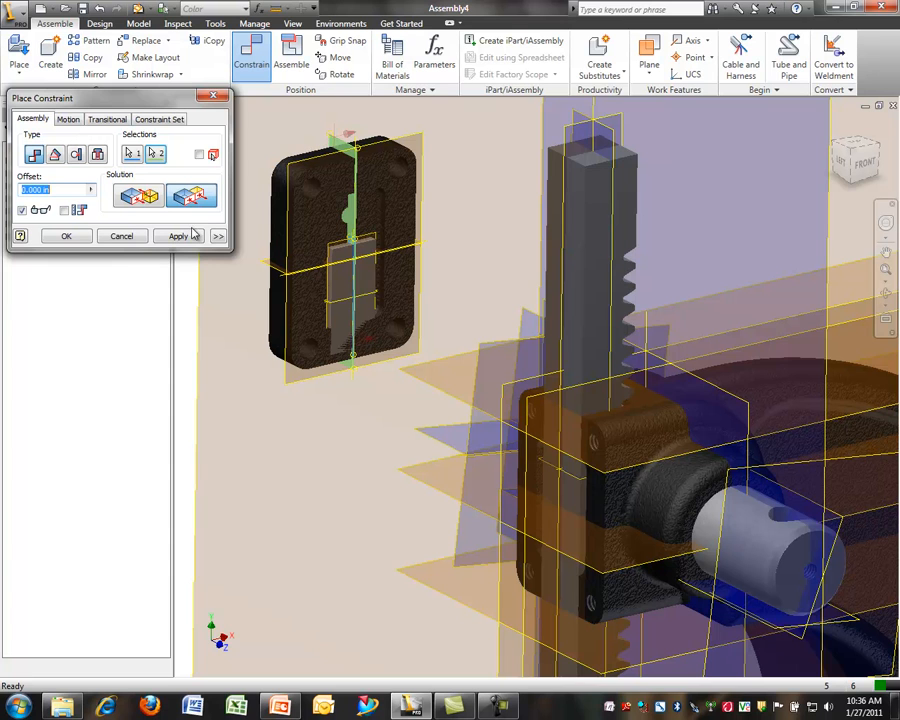
click(148, 199)
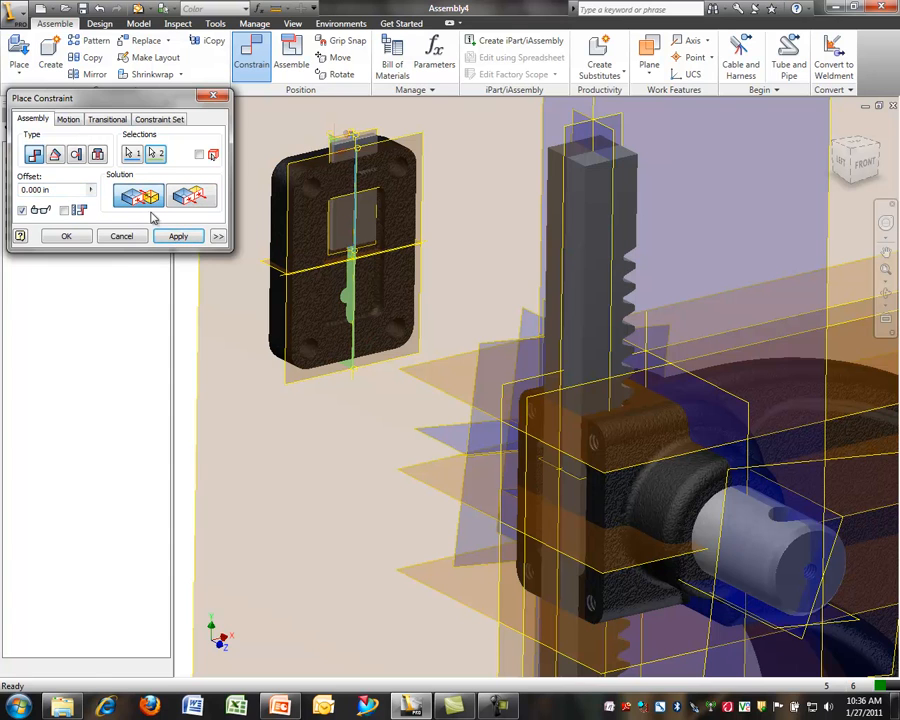
click(175, 237)
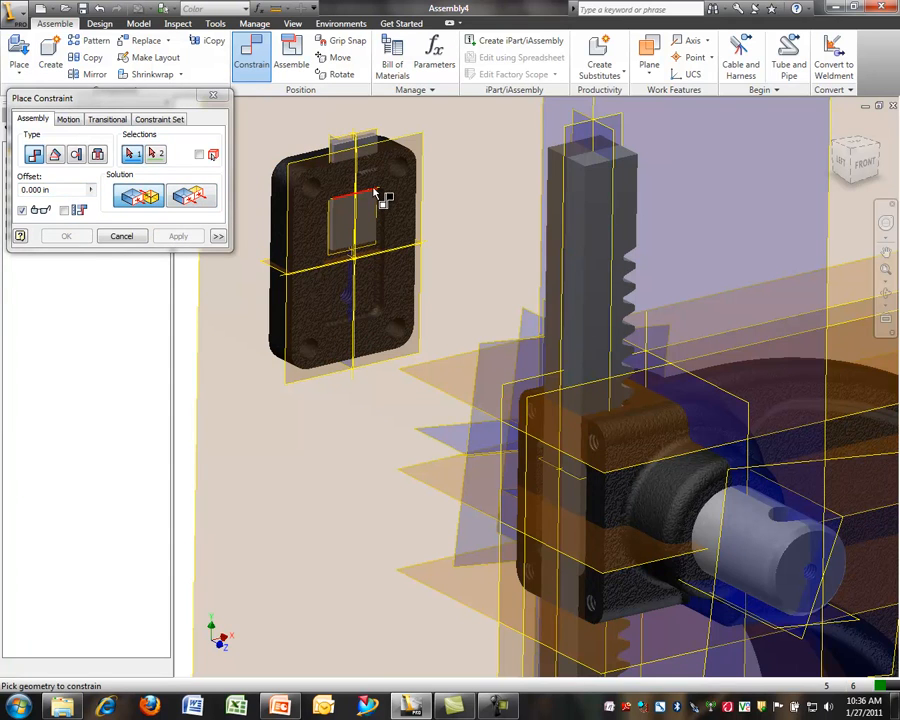
- Apply a flush constraint with 0 offset between the horizontal mid-planes of the gib plate and the face plate
scroll(378, 195, up, 3)
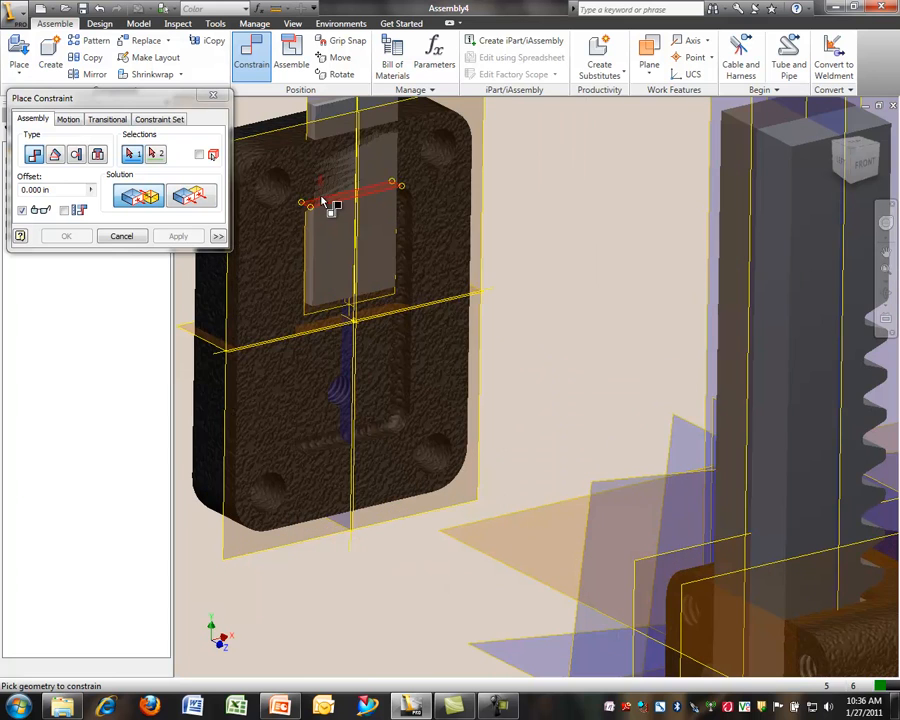
click(188, 332)
click(190, 334)
click(197, 198)
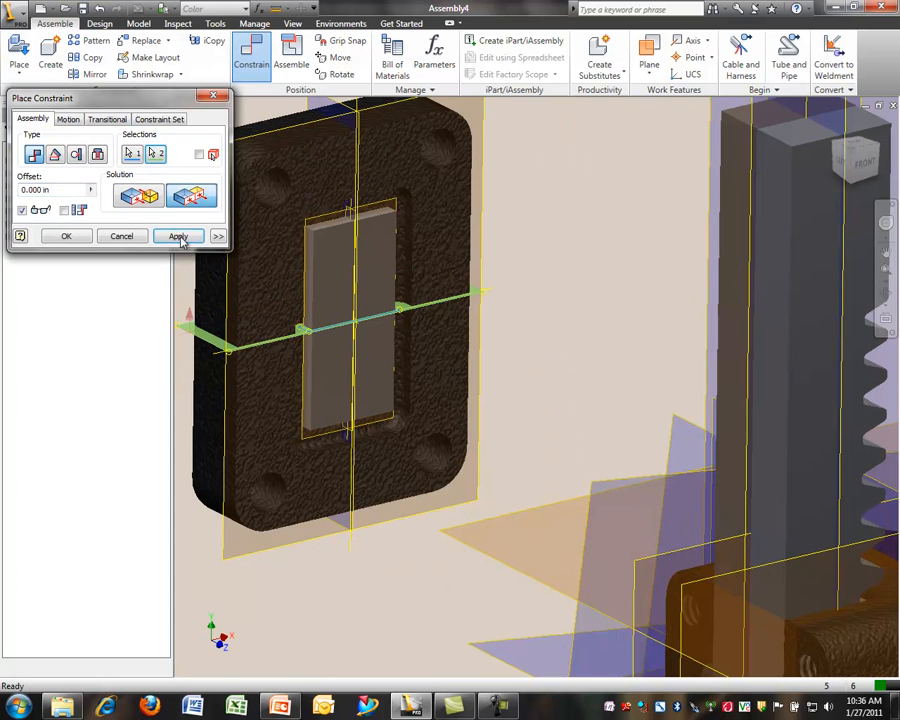
click(178, 236)
scroll(460, 243, down, 5)
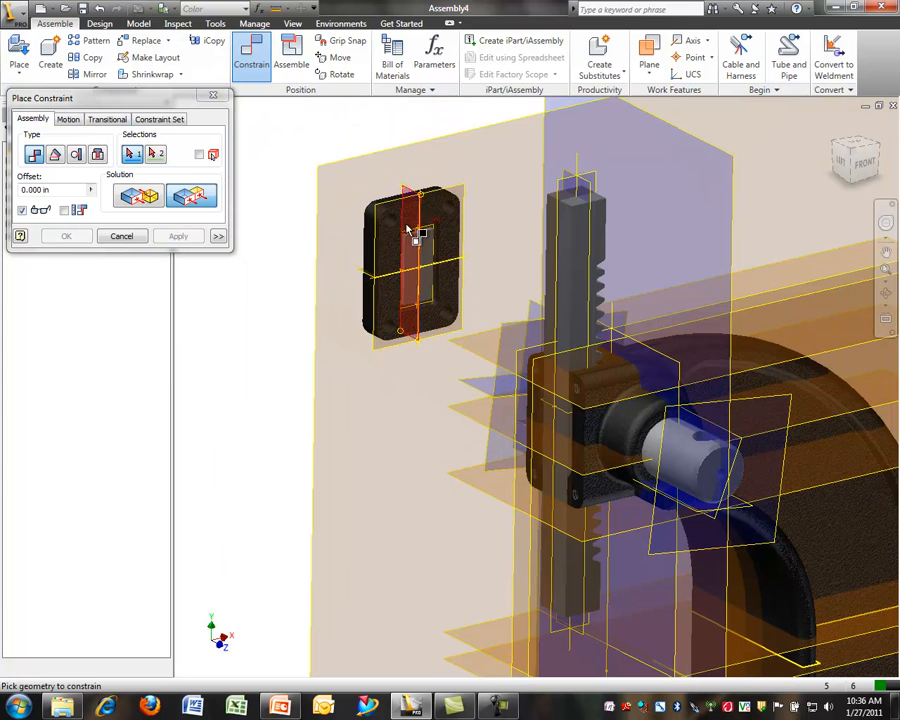
click(122, 236)
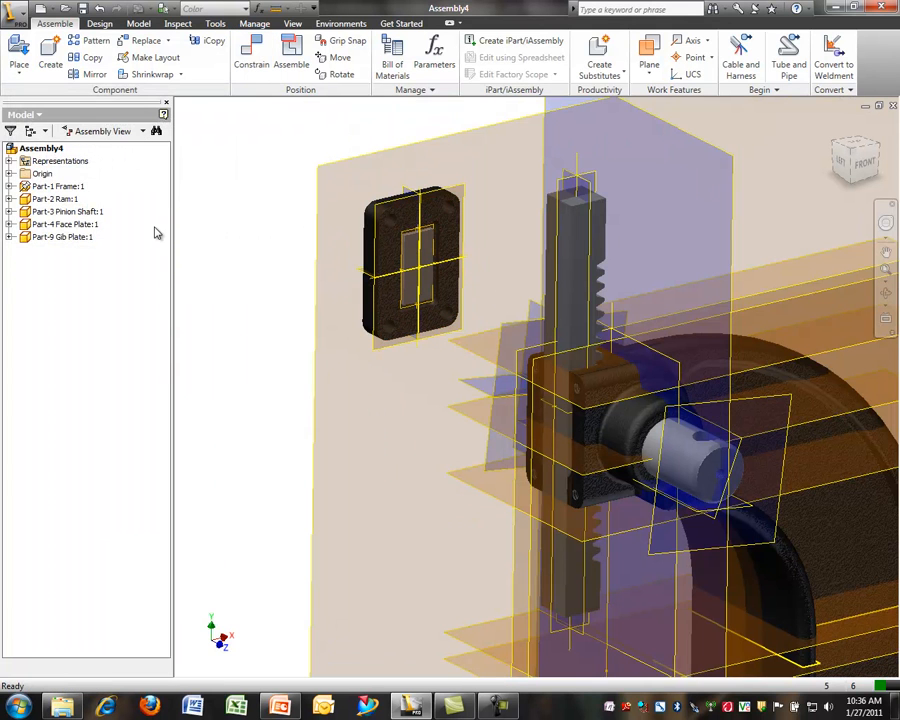
- Apply a mate constraint with 0 offset between the face plate's gib-side face and the frame's front mounting face
click(249, 68)
scroll(398, 202, up, 4)
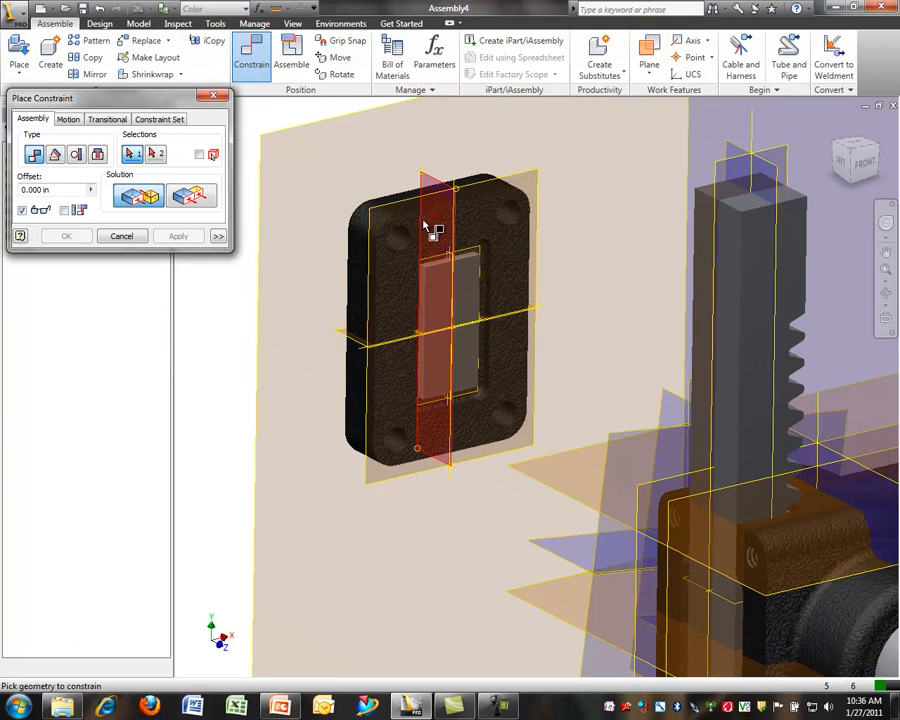
click(424, 218)
scroll(424, 215, down, 4)
scroll(545, 372, up, 5)
scroll(545, 372, up, 3)
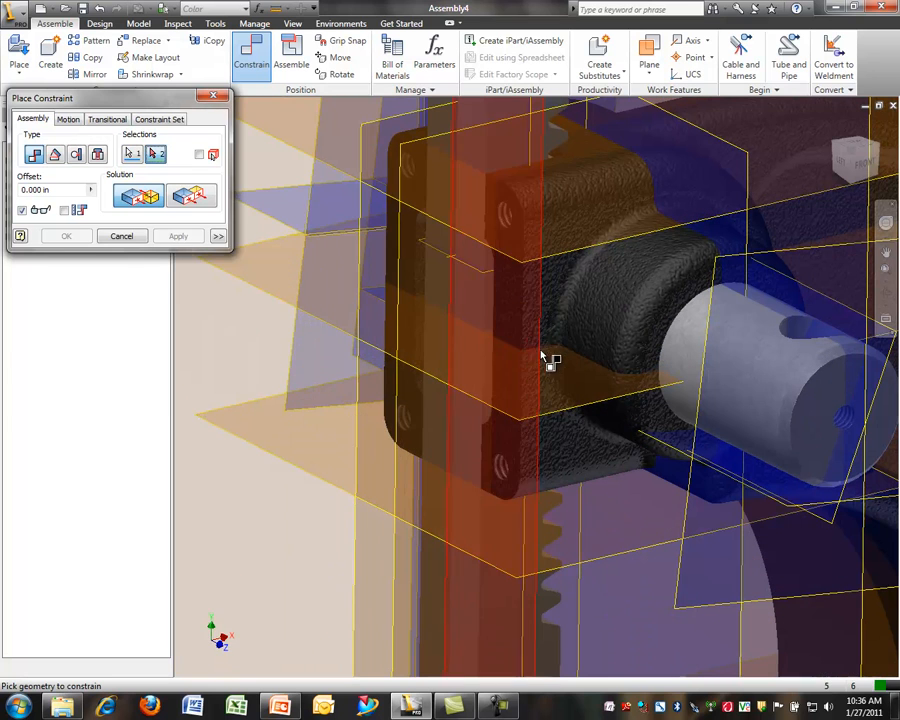
click(500, 288)
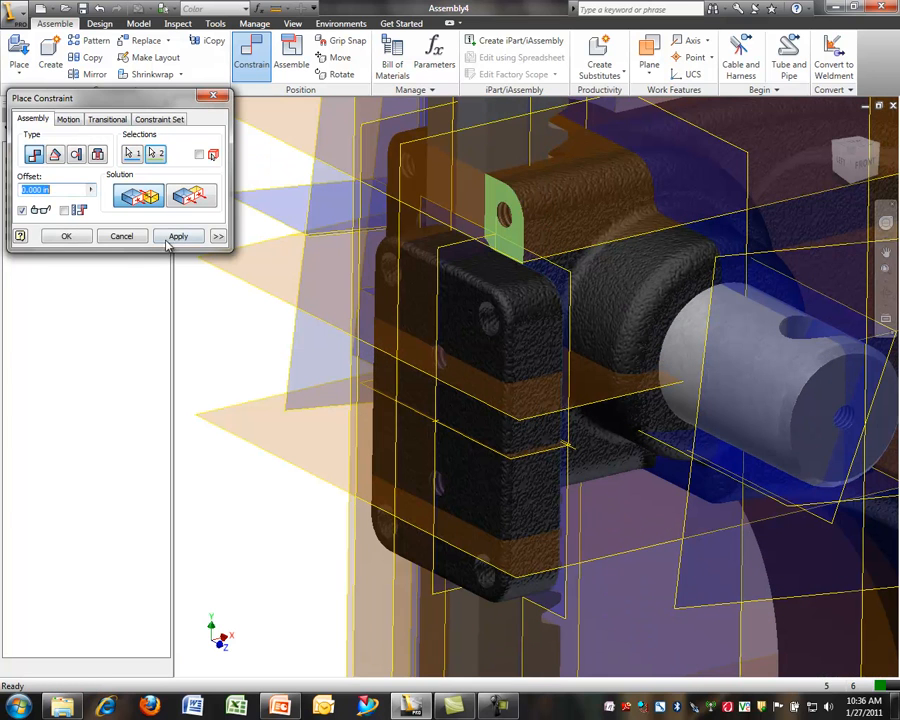
click(172, 239)
- Apply a flush constraint with 0 offset between the face plate's horizontal mid-plane and the middle horizontal work plane of the frame's head
scroll(398, 408, down, 5)
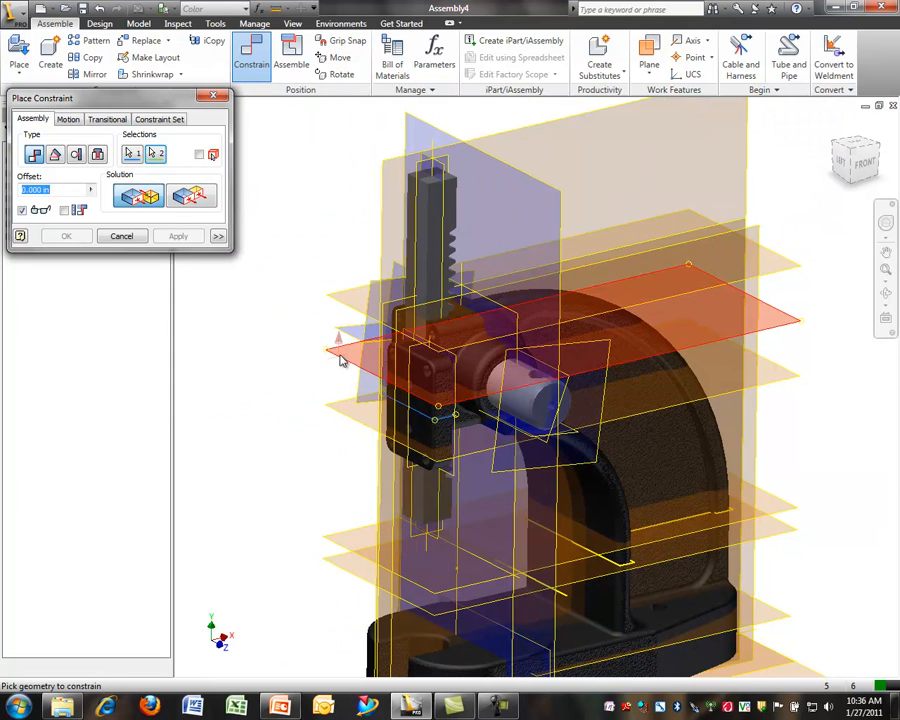
click(343, 361)
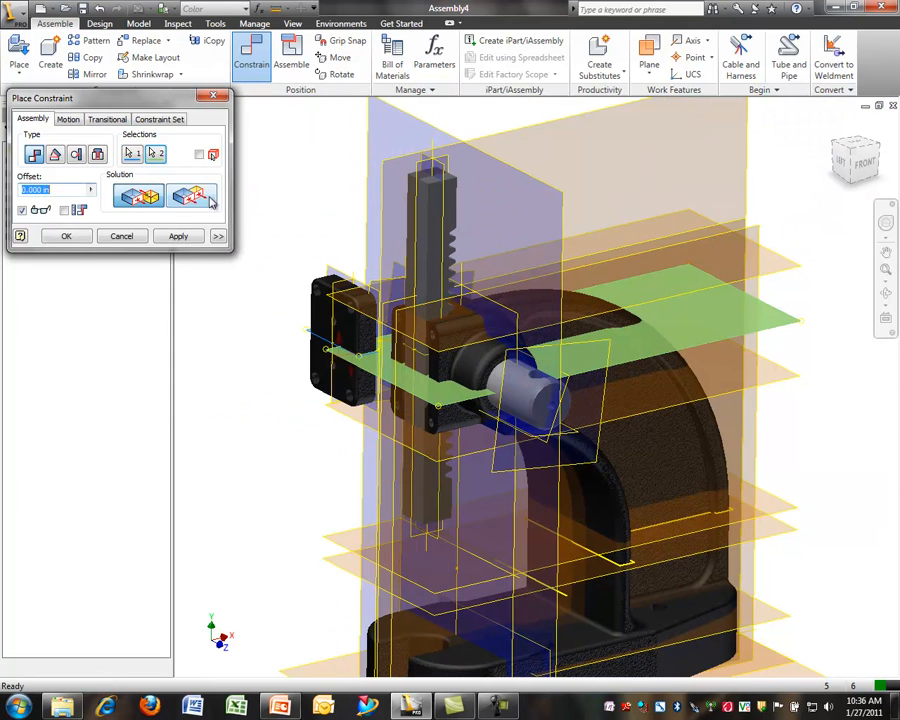
click(178, 236)
- Apply a mate constraint with 0 offset between the face plate's vertical mid-plane and the frame's vertical centre plane
click(336, 284)
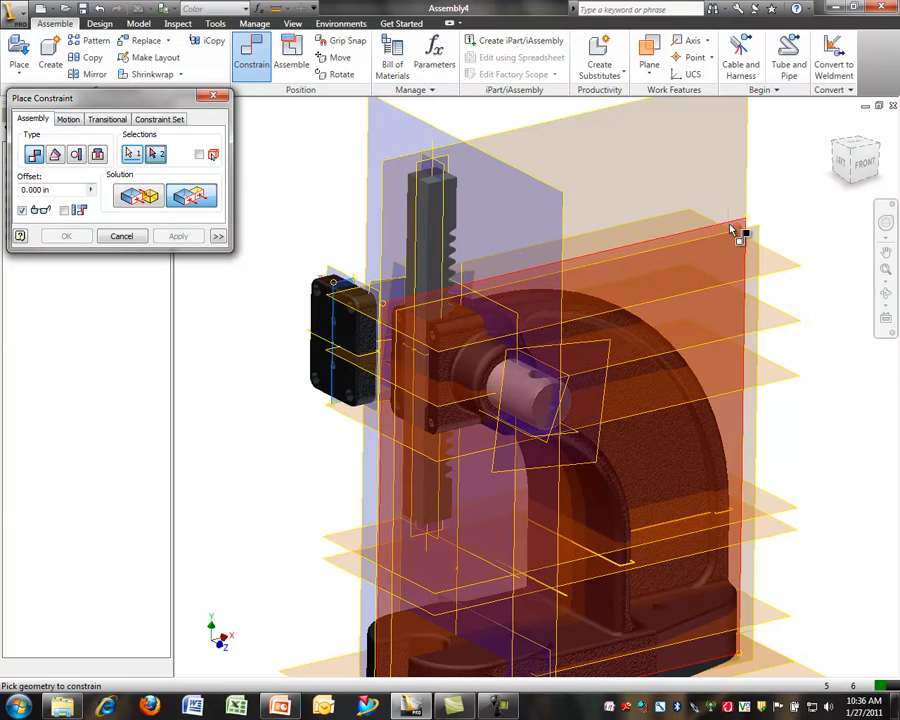
click(738, 232)
click(137, 197)
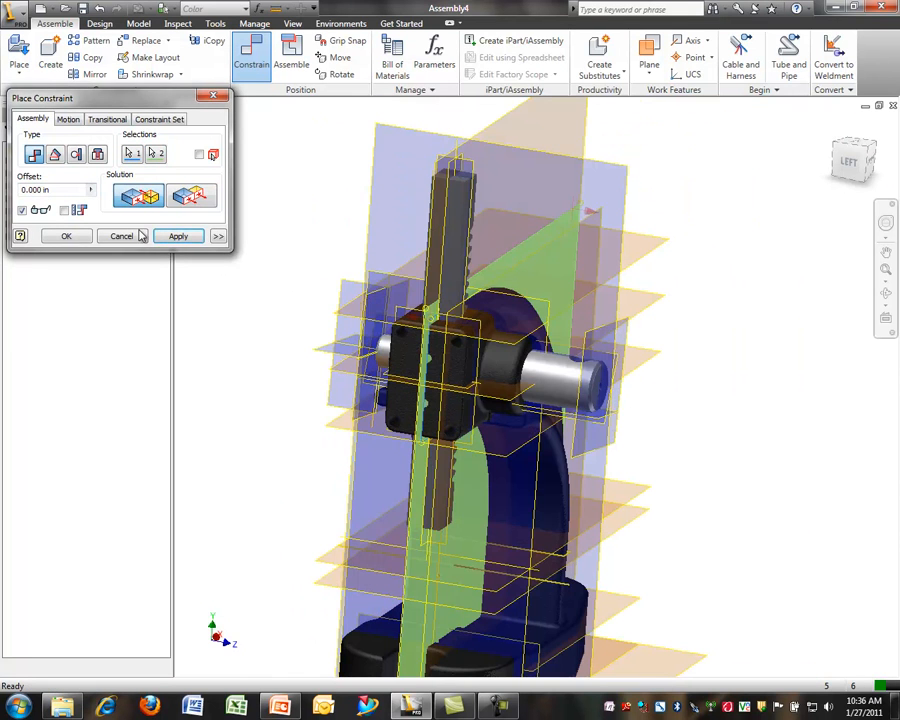
click(175, 237)
- Place one instance of Part-5 Table Plate.ipt in front of the frame's head
scroll(330, 270, down, 3)
shift+middle_drag(345, 272, 310, 250)
click(19, 55)
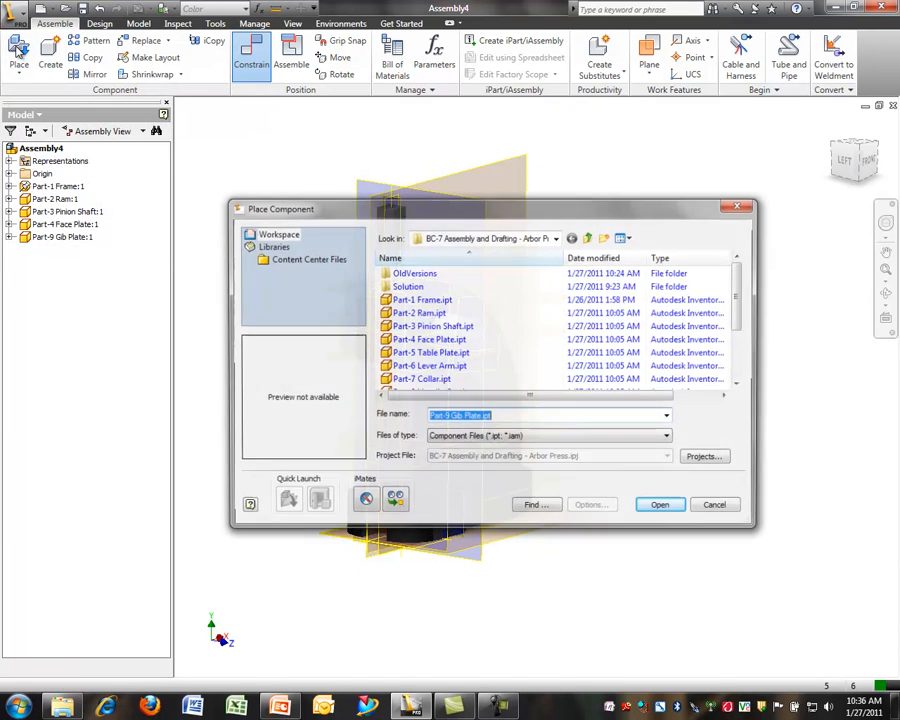
click(446, 355)
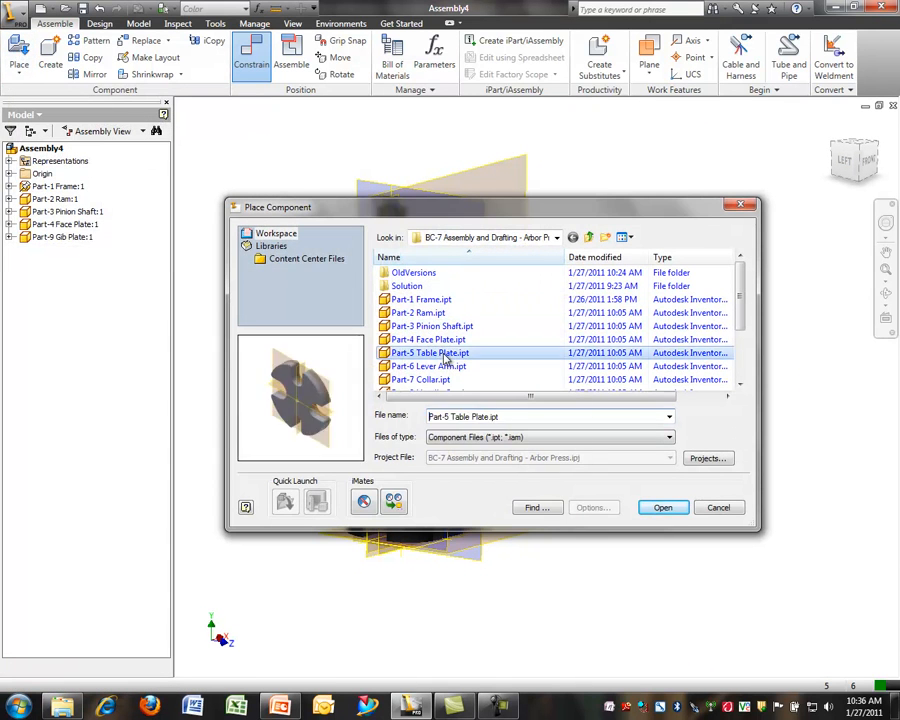
click(660, 508)
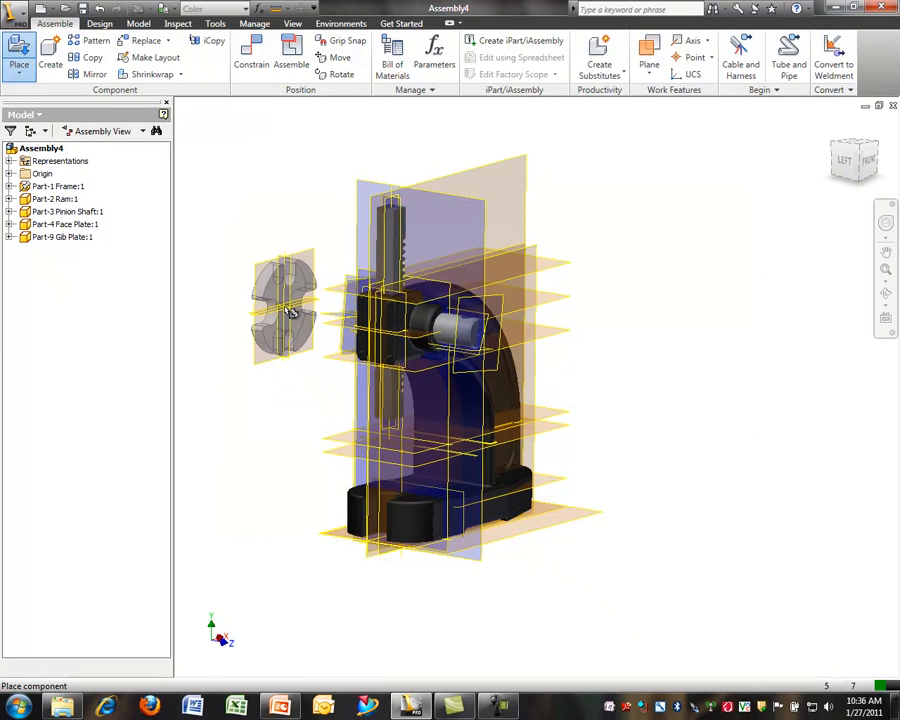
click(289, 273)
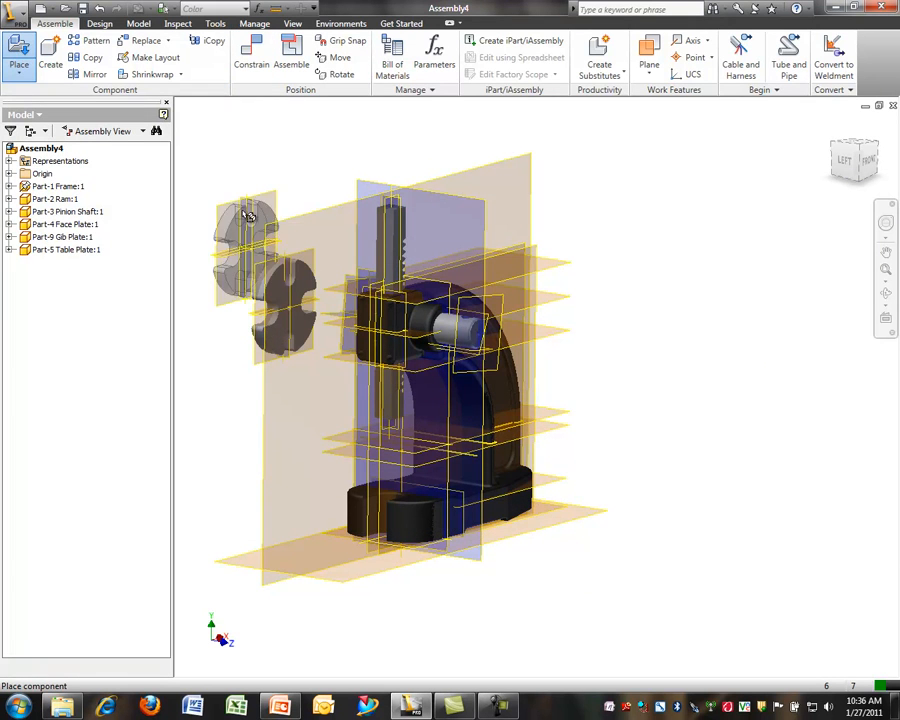
- Place one instance of Part-11 Groove Pin.ipt below the table plate
click(19, 55)
drag(737, 320, 737, 344)
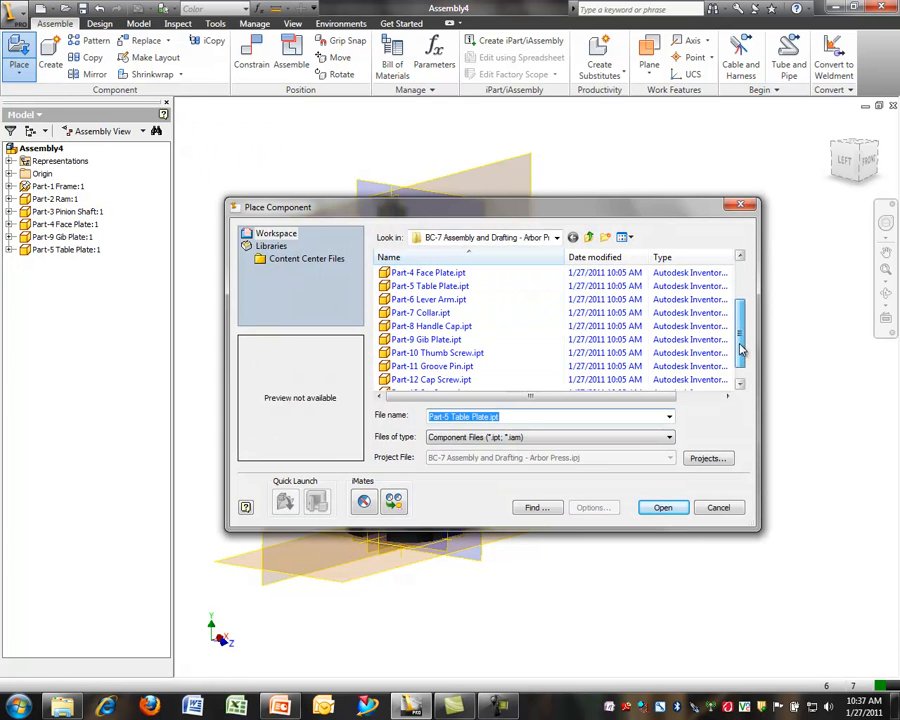
click(488, 366)
click(663, 508)
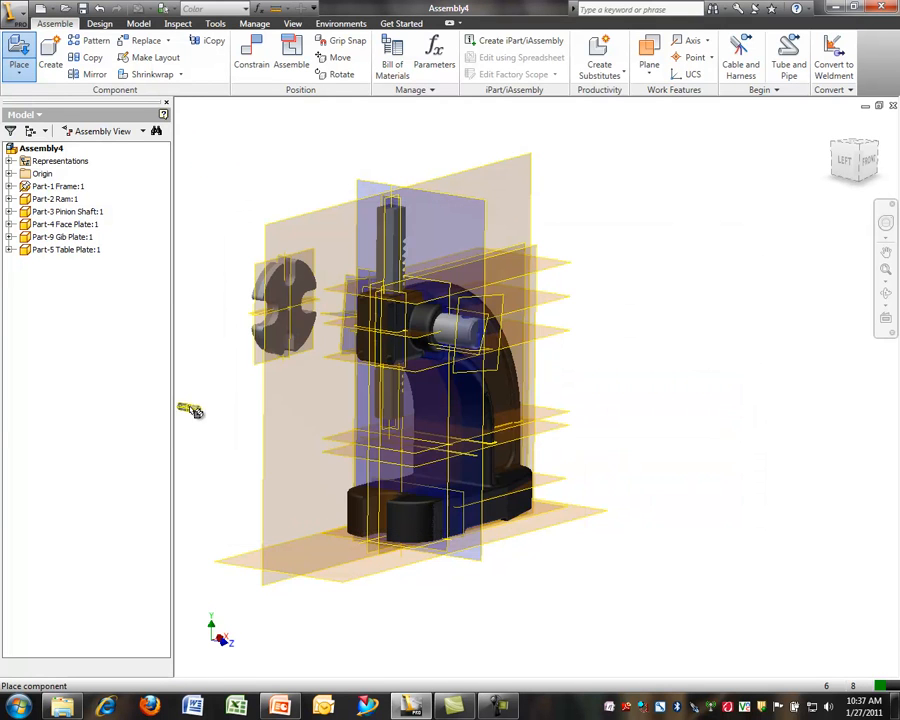
click(303, 390)
- Apply an aligned insert constraint with 0 offset between the groove pin's end edge and the edge of the table plate's centre hole
shift+middle_drag(303, 394, 516, 392)
scroll(540, 412, up, 3)
scroll(540, 412, up, 2)
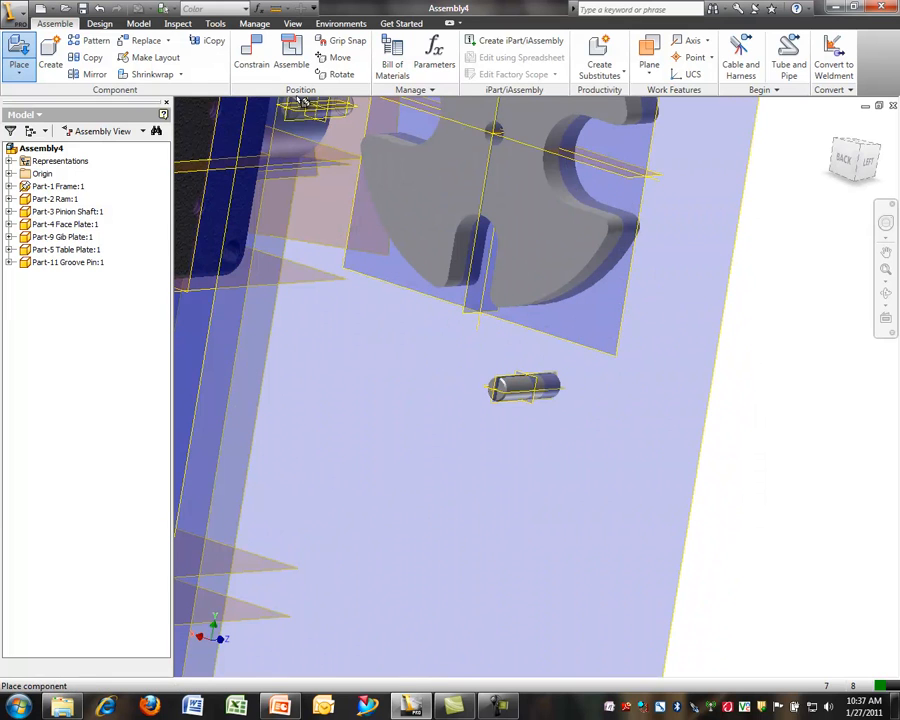
click(251, 55)
click(97, 153)
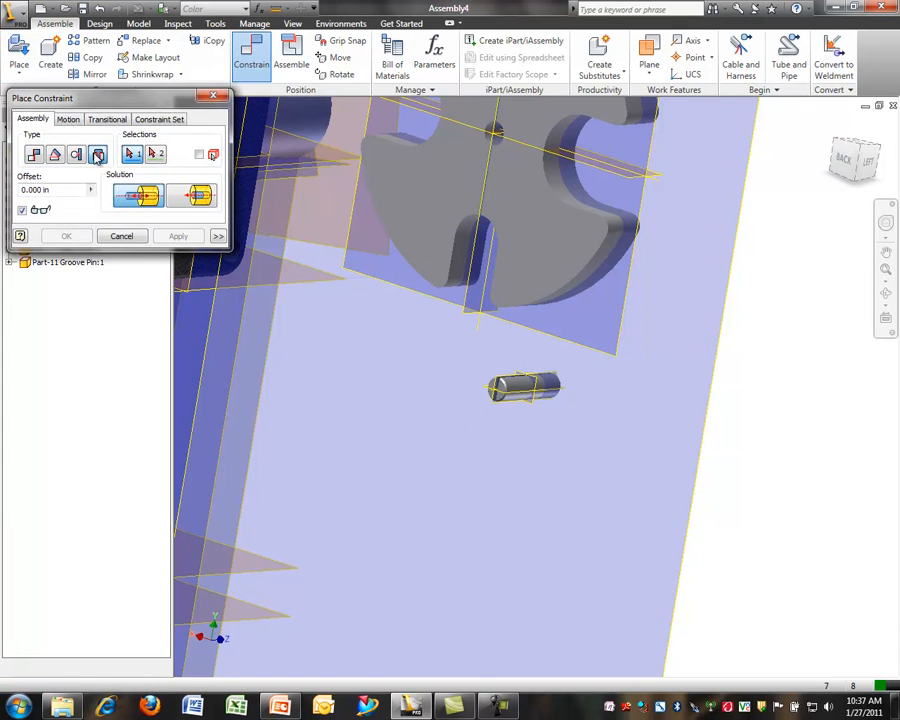
scroll(500, 390, up, 4)
click(530, 355)
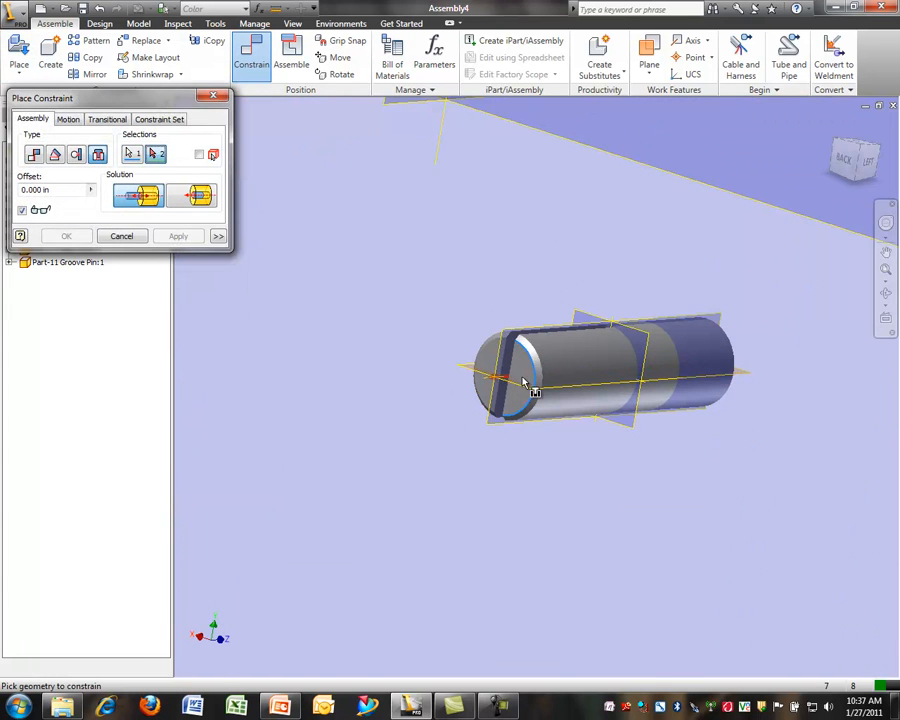
scroll(528, 405, down, 4)
scroll(525, 388, down, 4)
scroll(520, 240, up, 6)
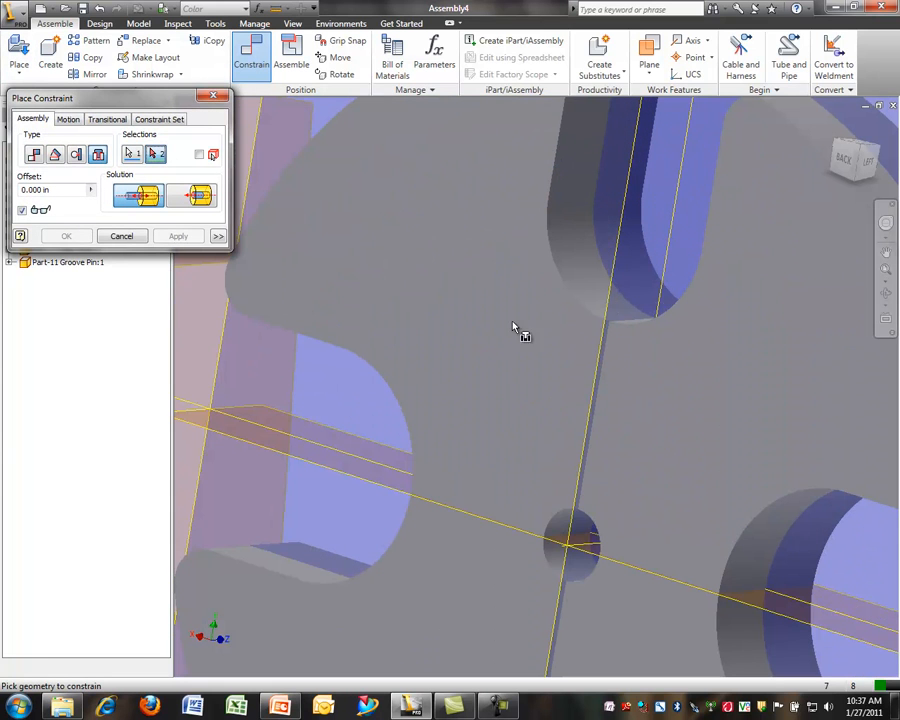
click(555, 521)
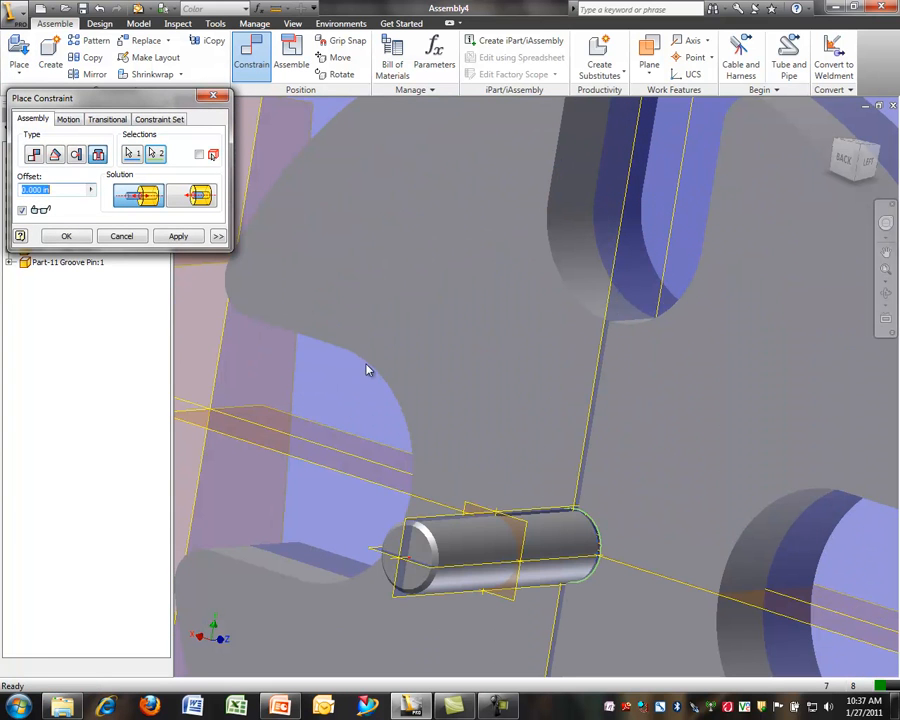
click(205, 198)
click(178, 238)
- Apply an opposed insert constraint with 0 offset between the table plate's hole edge on the protruding-pin side and the frame base's pin hole
shift+middle_drag(243, 287, 444, 281)
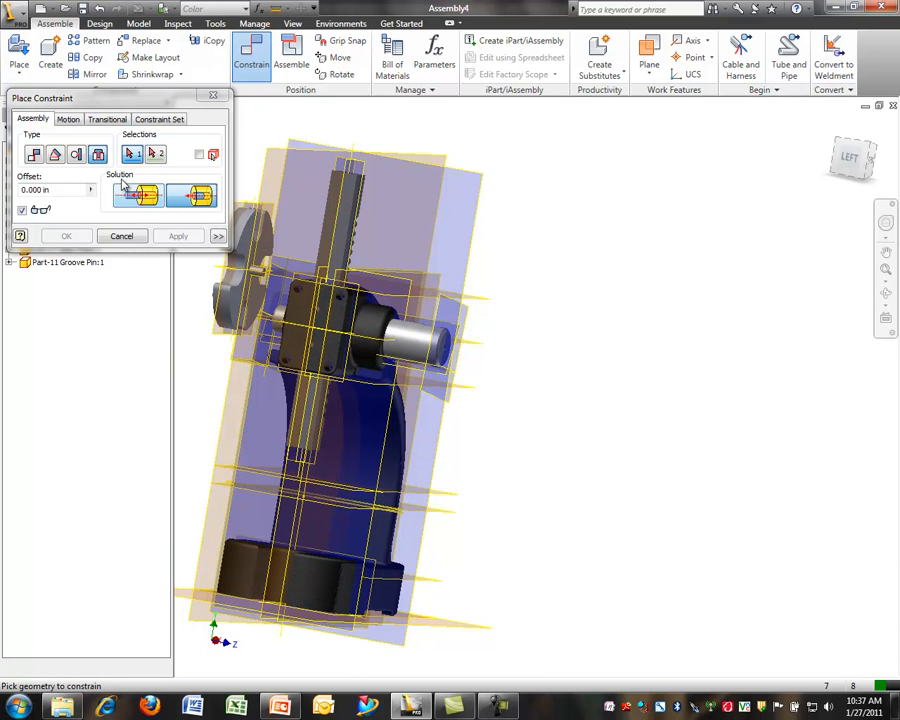
scroll(251, 271, up, 5)
click(290, 339)
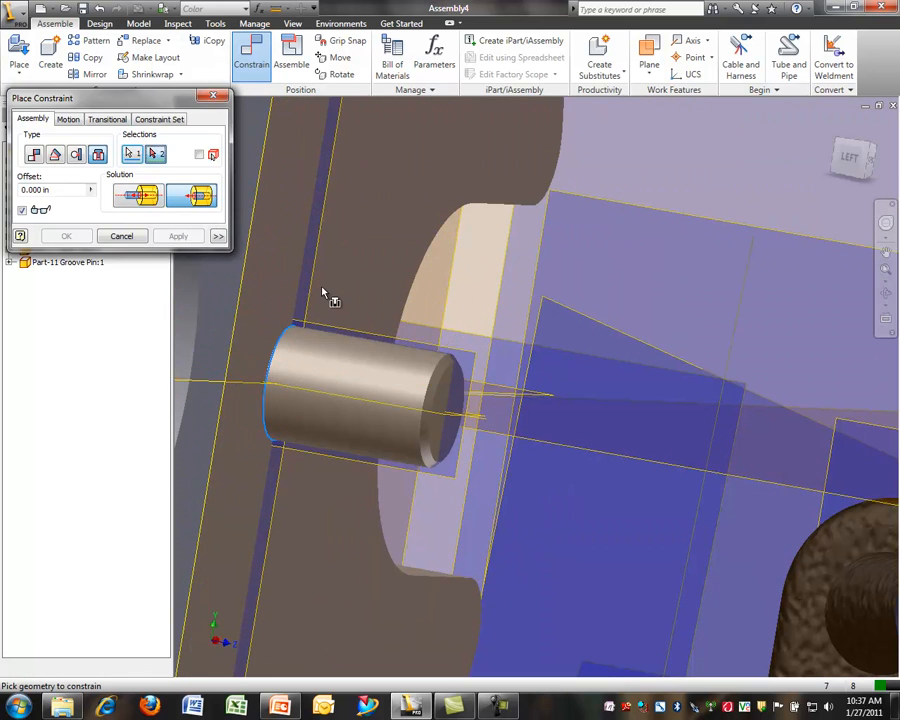
scroll(310, 298, down, 5)
shift+middle_drag(346, 362, 351, 540)
scroll(351, 540, down, 5)
scroll(360, 530, up, 4)
scroll(378, 456, up, 5)
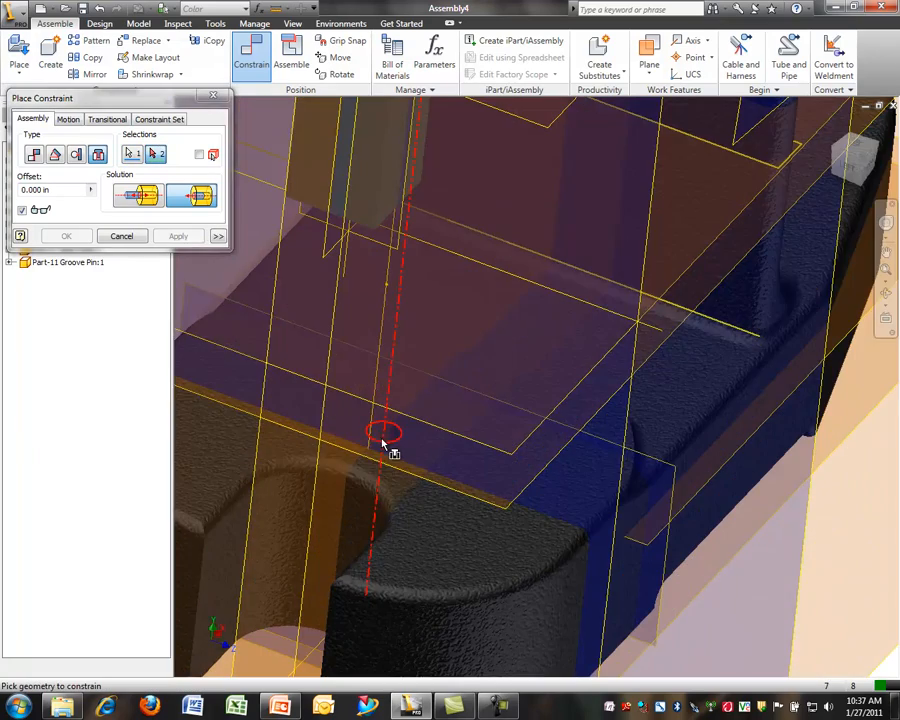
click(386, 443)
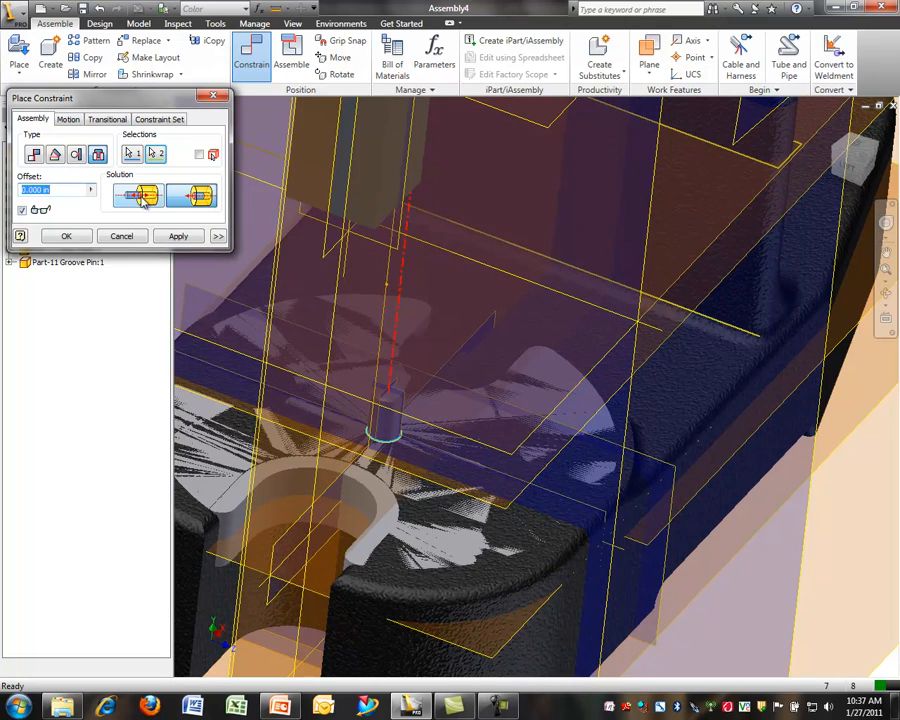
click(143, 198)
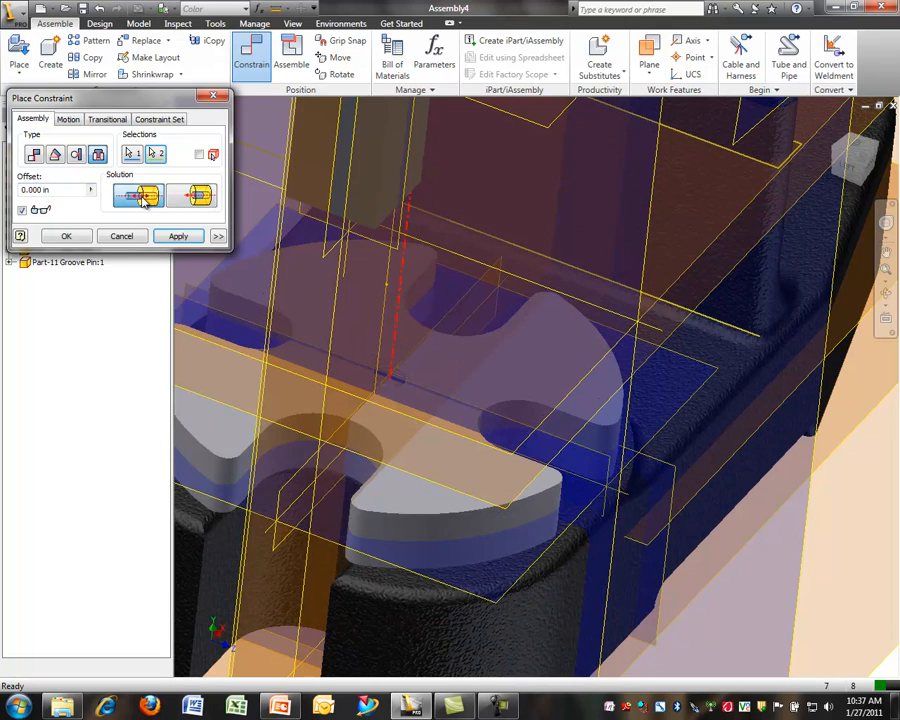
click(66, 236)
- Place one instance of Part-6 Lever Arm.ipt in front of the frame
click(19, 50)
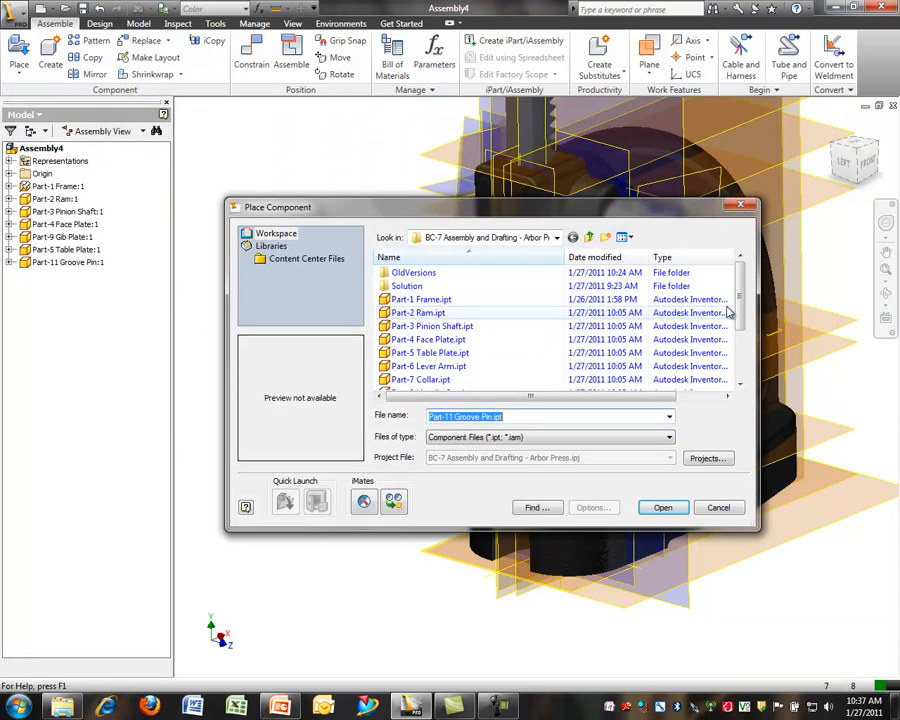
drag(740, 305, 740, 335)
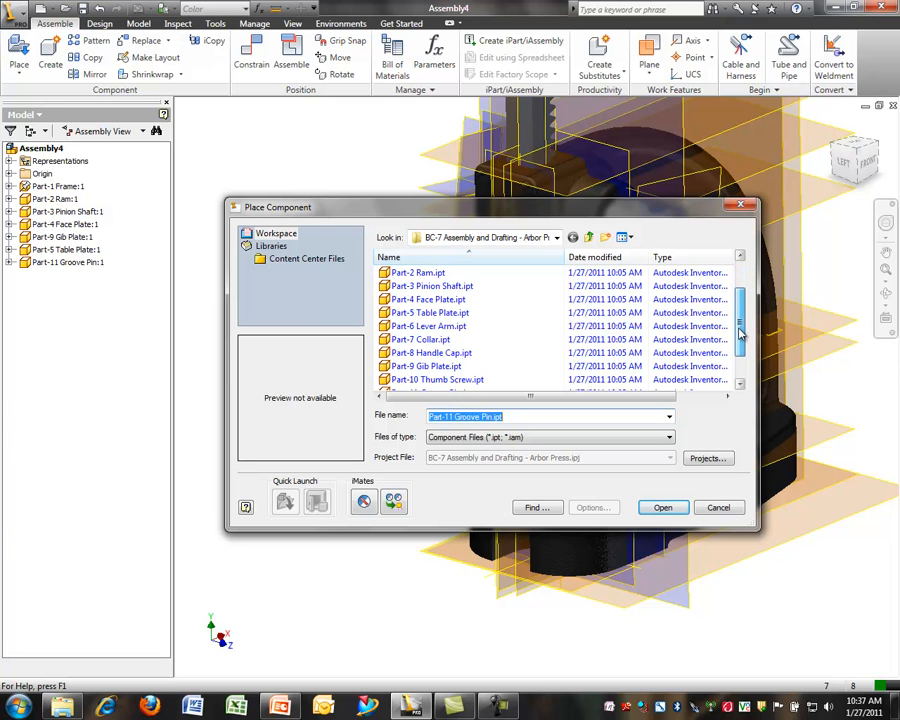
click(435, 326)
click(663, 508)
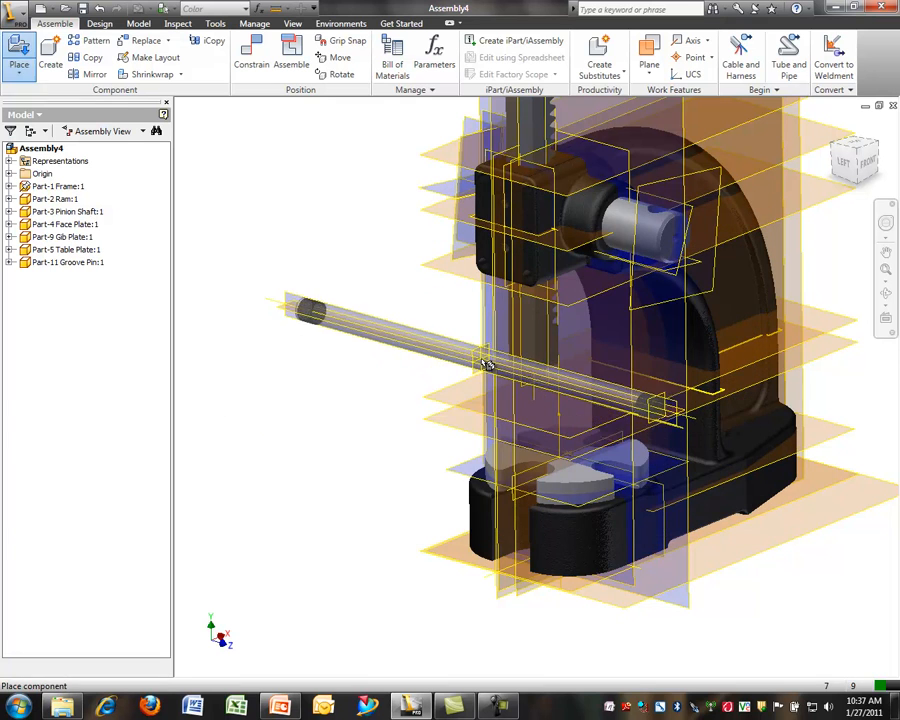
click(426, 332)
- Apply a mate constraint with 0 offset between the lever arm's axis and the axis of the pinion shaft's cross hole
click(250, 58)
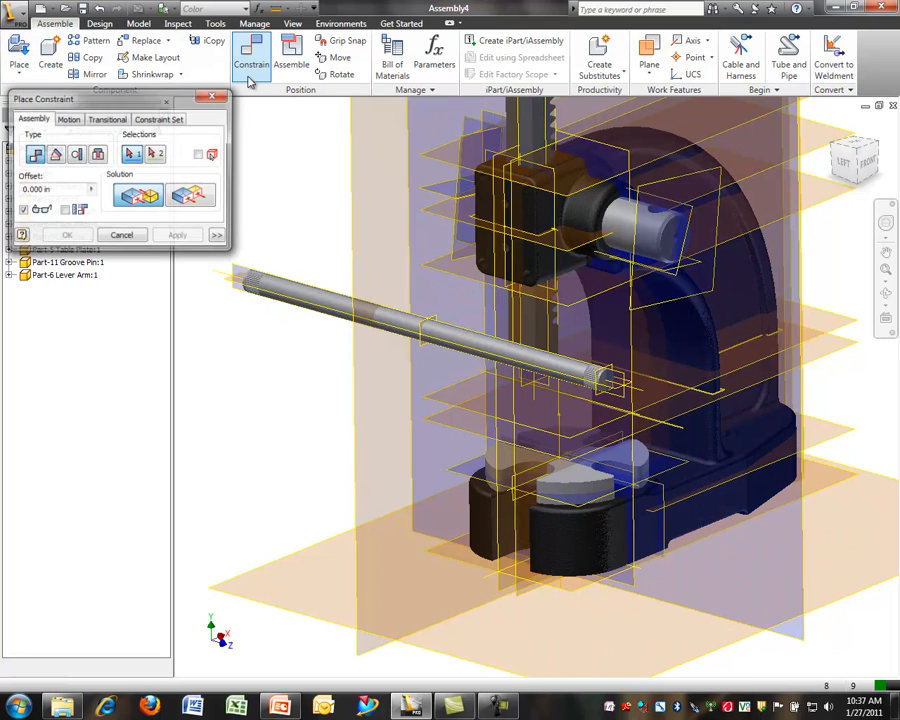
scroll(320, 302, up, 5)
click(326, 294)
scroll(322, 288, down, 6)
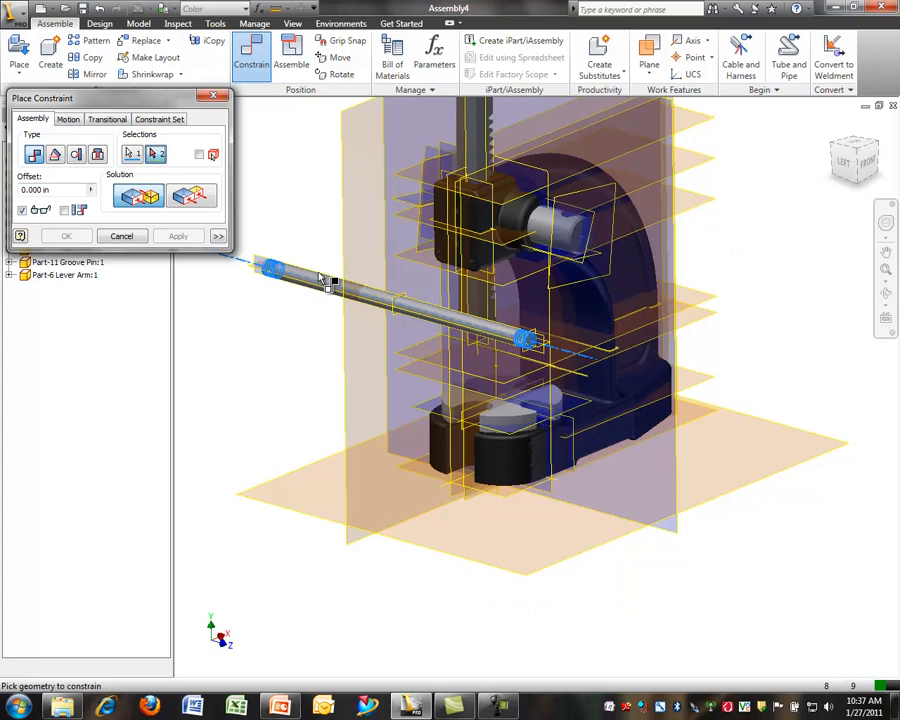
scroll(573, 217, up, 4)
click(563, 258)
click(180, 236)
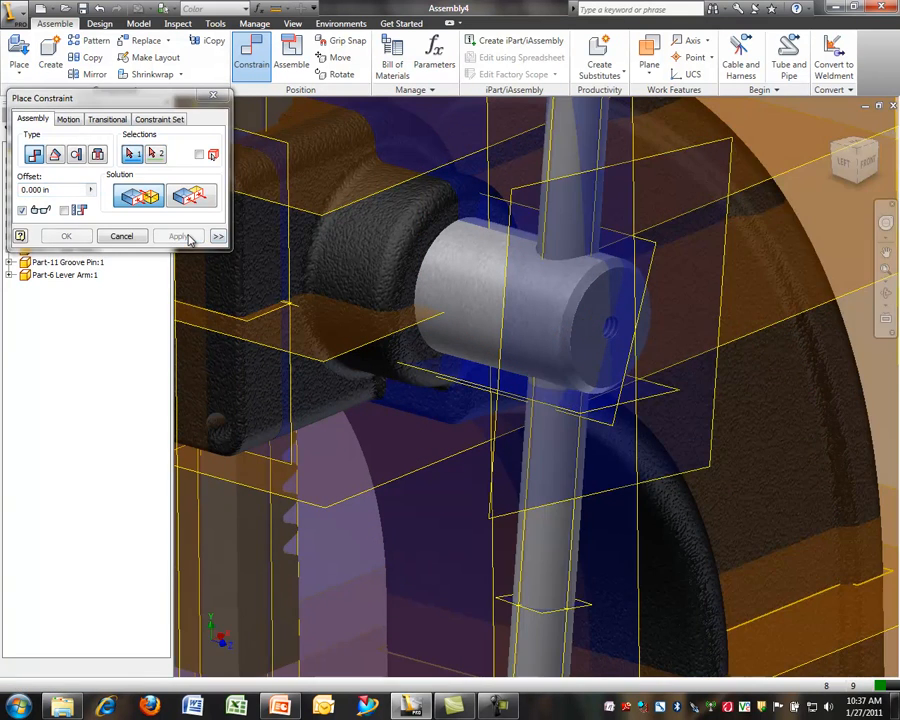
- Apply a flush constraint with 0 offset between the lever arm's mid-length work plane and the pinion shaft's horizontal plane
scroll(345, 267, down, 5)
scroll(370, 385, up, 5)
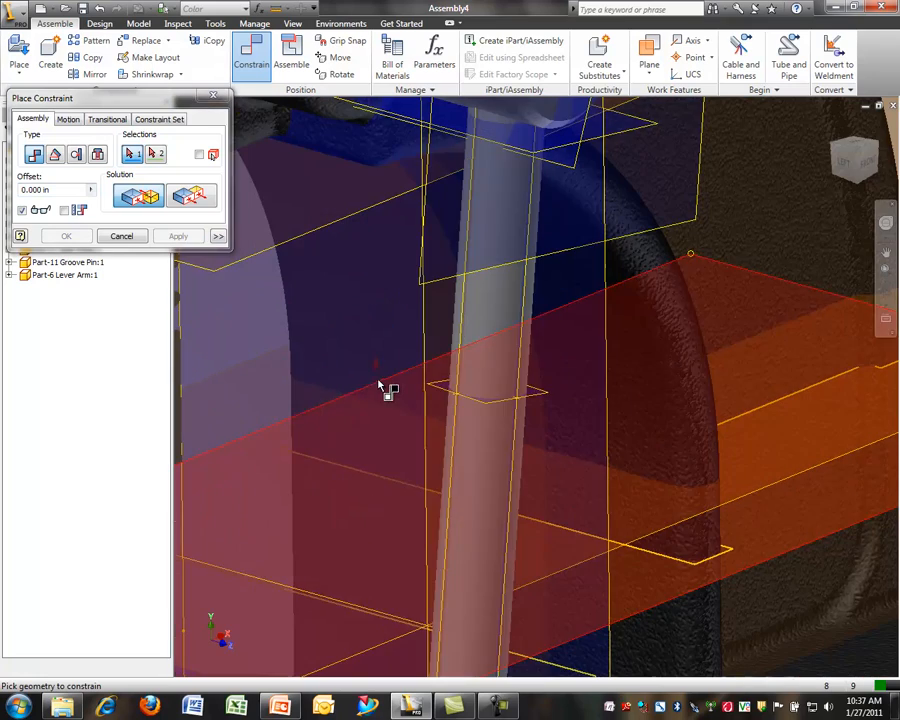
click(443, 390)
scroll(563, 389, down, 5)
shift+middle_drag(494, 320, 529, 323)
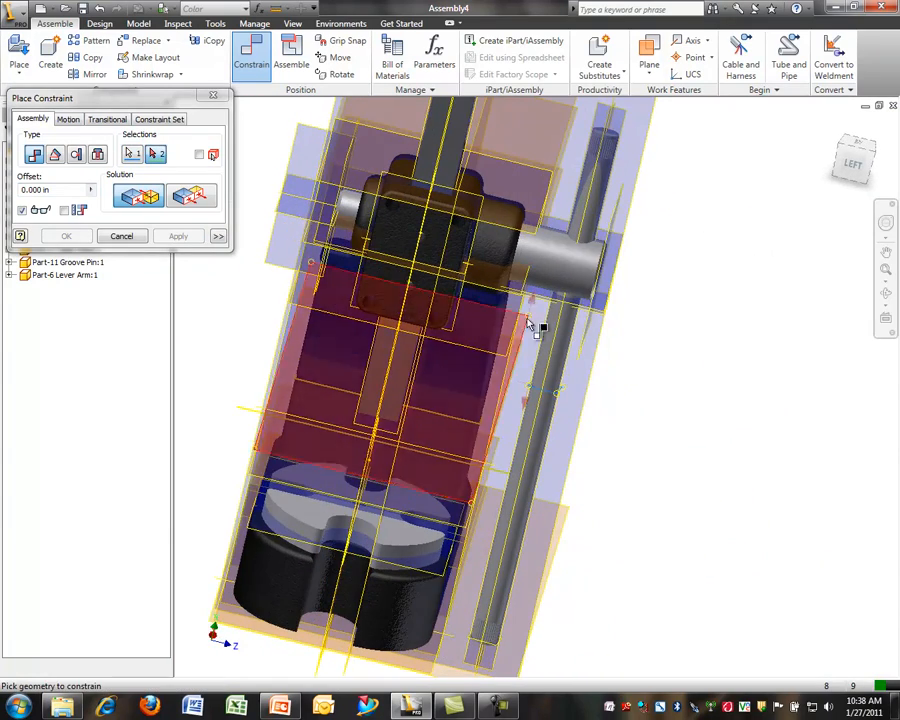
click(292, 220)
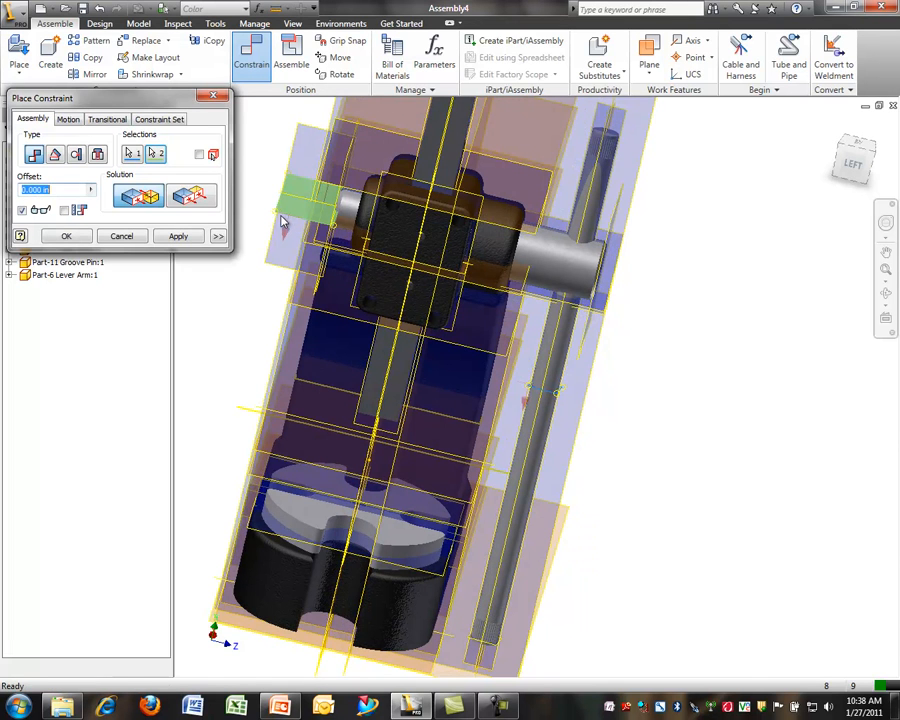
click(187, 204)
click(178, 236)
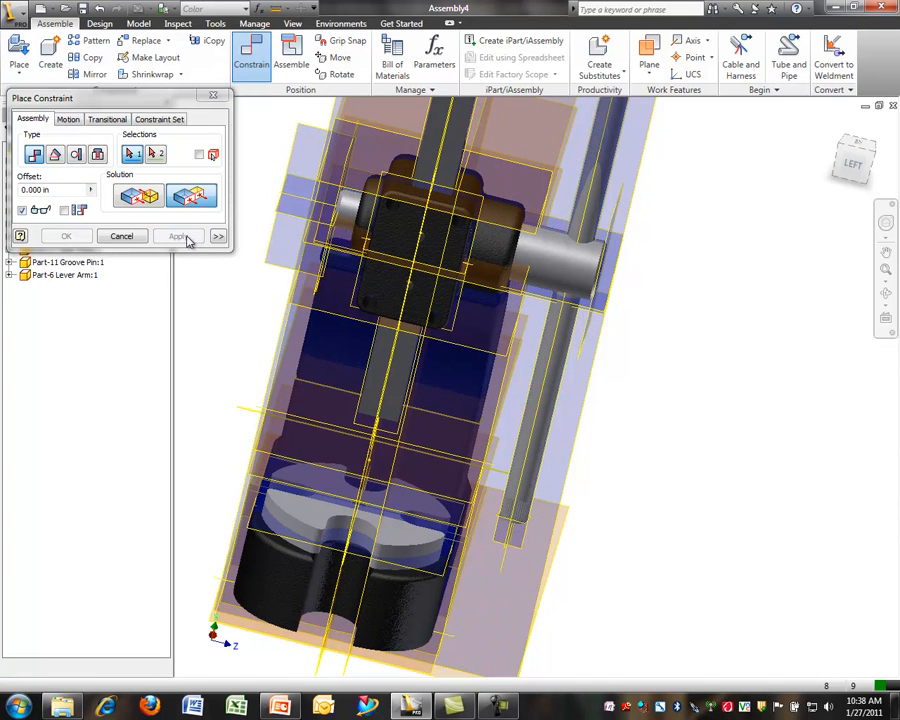
scroll(620, 270, down, 3)
shift+middle_drag(620, 270, 550, 255)
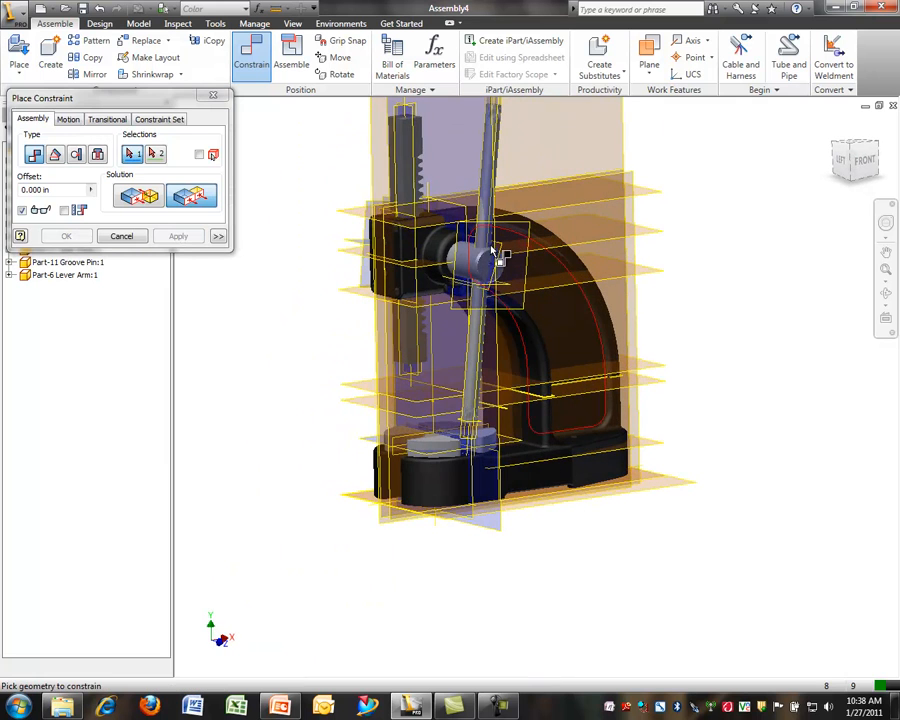
click(122, 236)
- Place two instances of Part-8 Handle Cap.ipt above the press
click(19, 55)
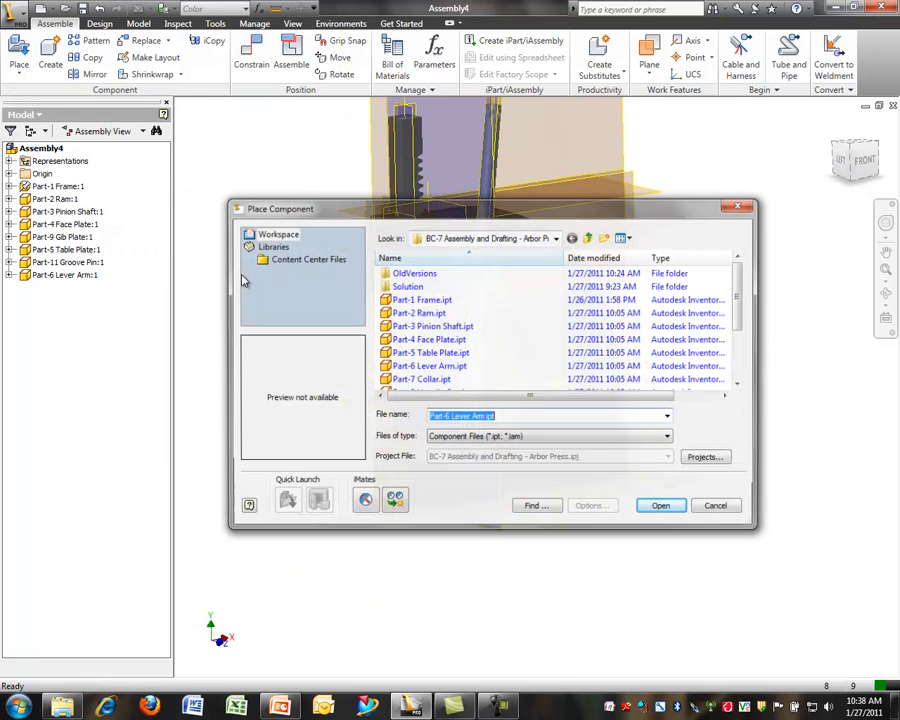
drag(735, 311, 741, 338)
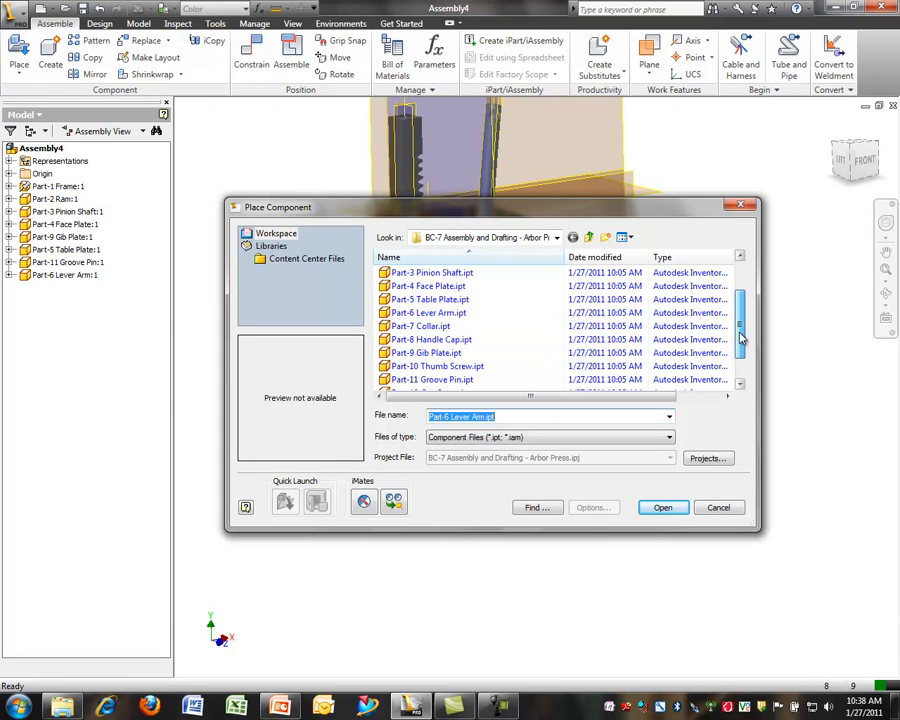
click(452, 340)
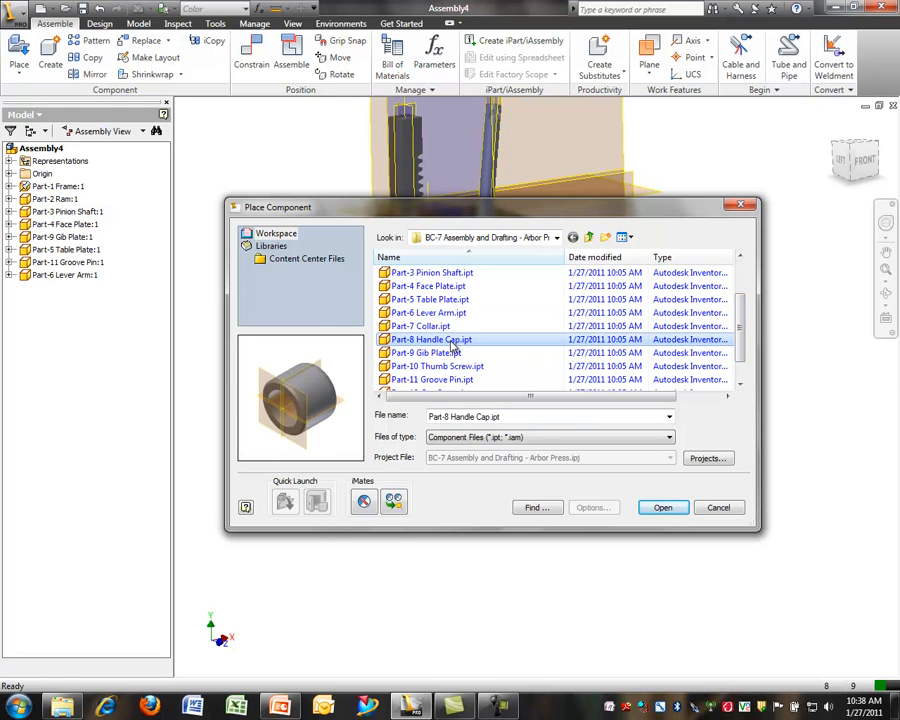
click(662, 507)
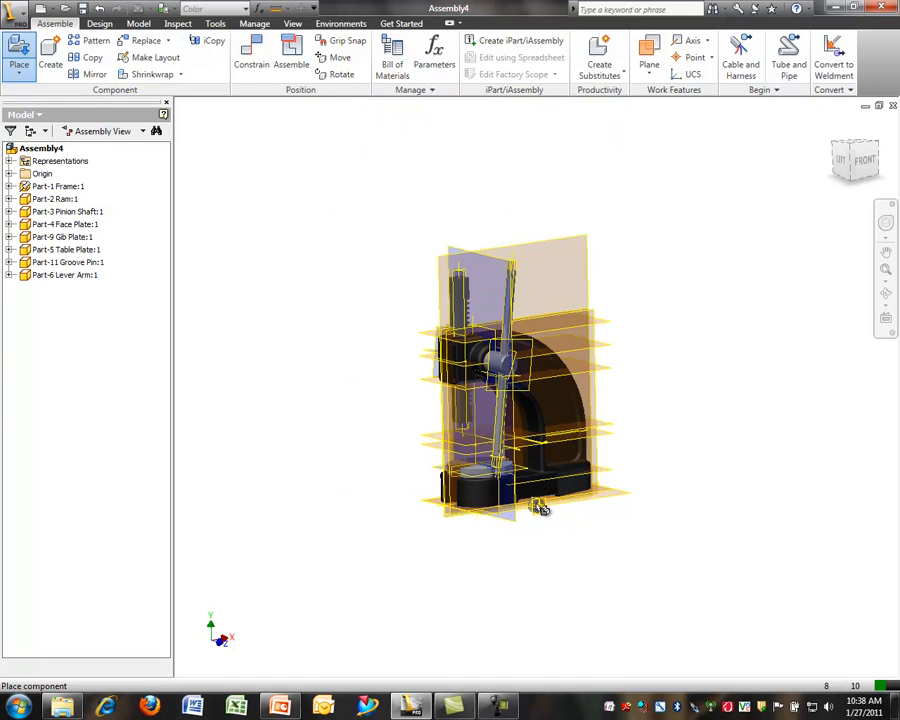
click(489, 211)
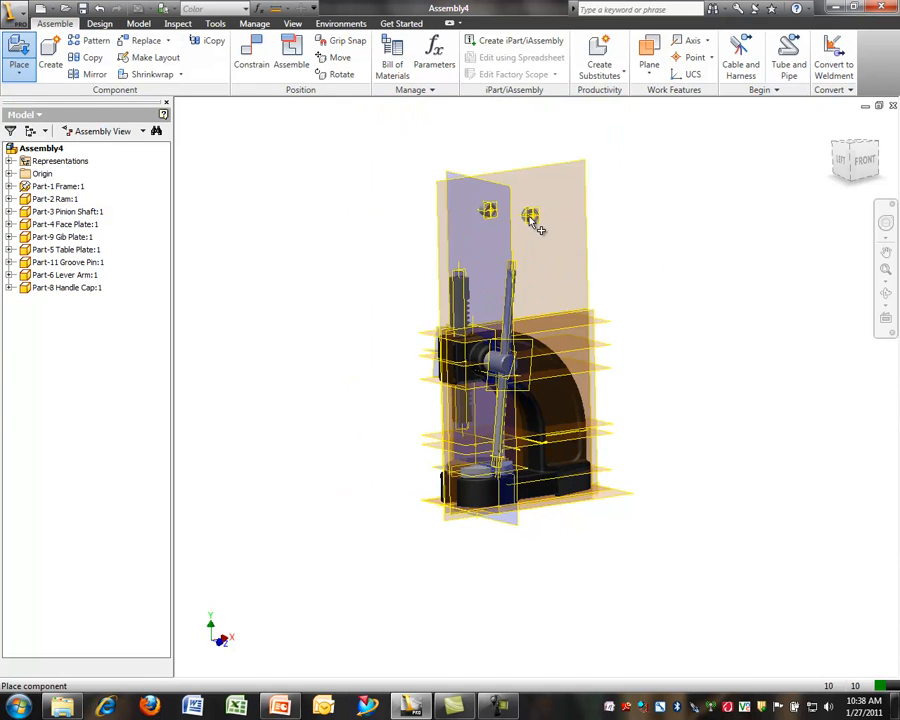
click(535, 220)
key(Escape)
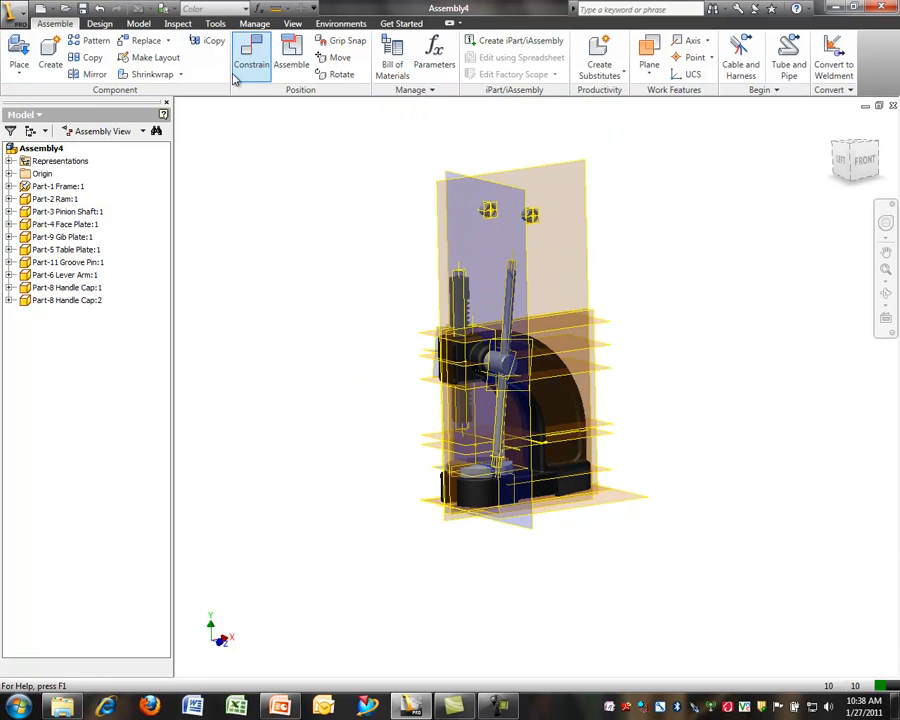
- Apply an opposed insert constraint with 0 offset between one handle cap's inner bore edge and the lever arm's upper end edge
click(250, 60)
click(97, 154)
scroll(516, 221, up, 6)
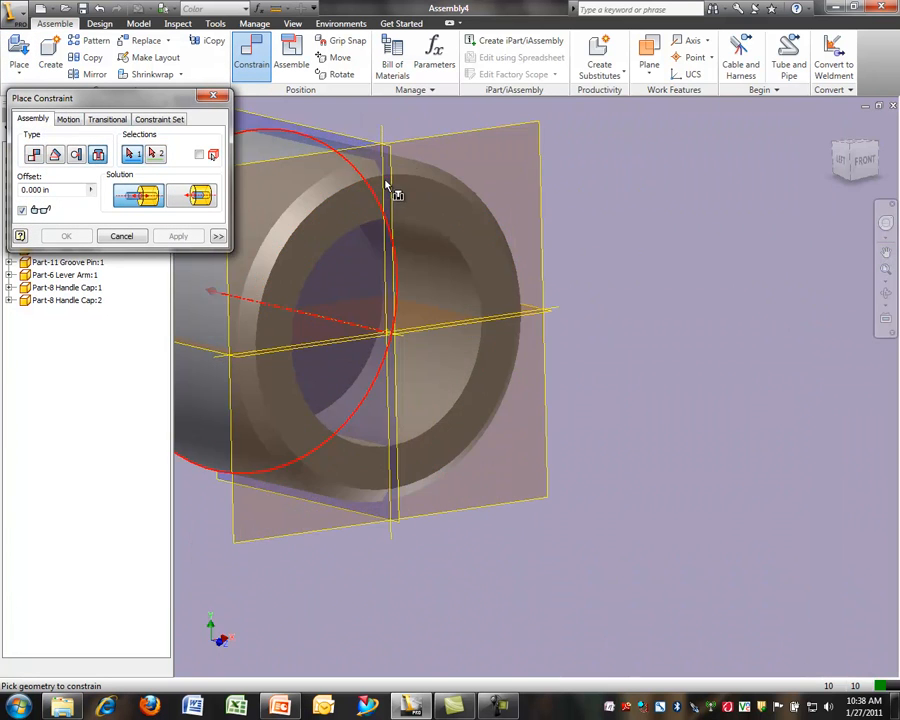
click(386, 277)
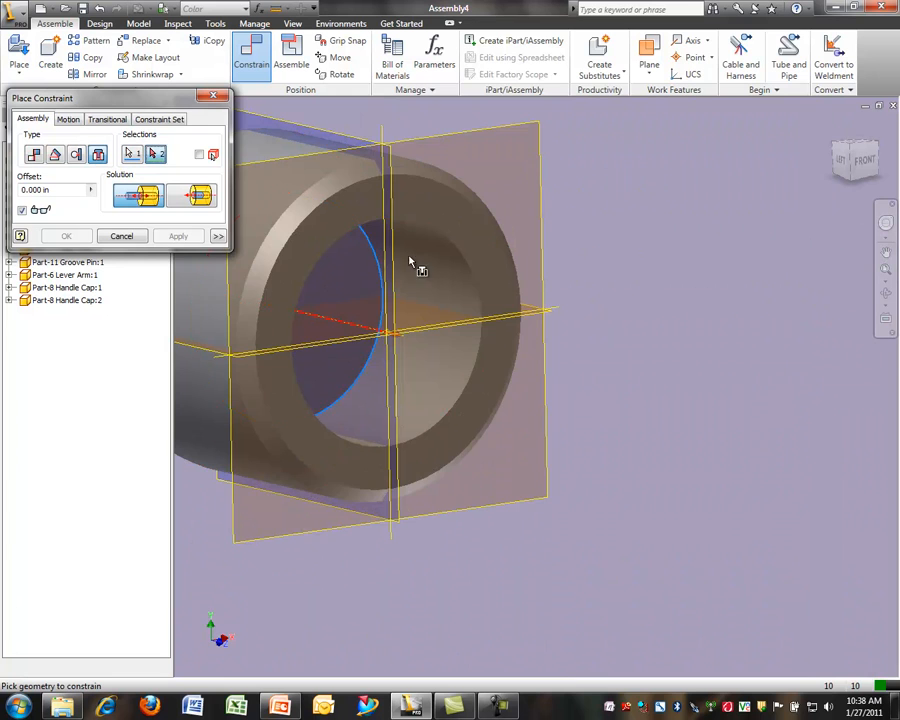
scroll(538, 271, down, 6)
scroll(548, 609, up, 3)
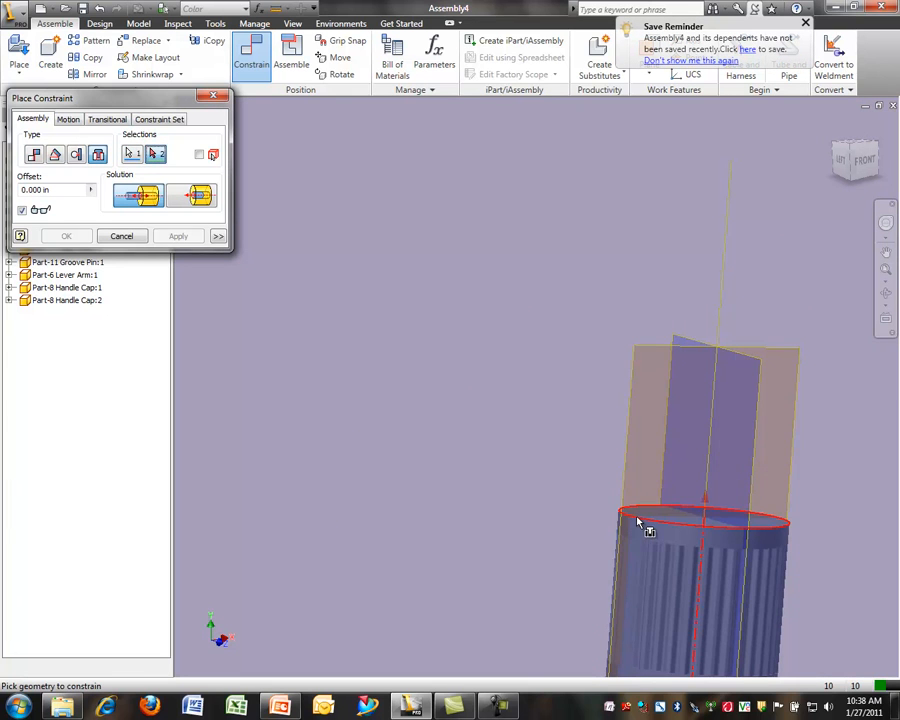
click(638, 523)
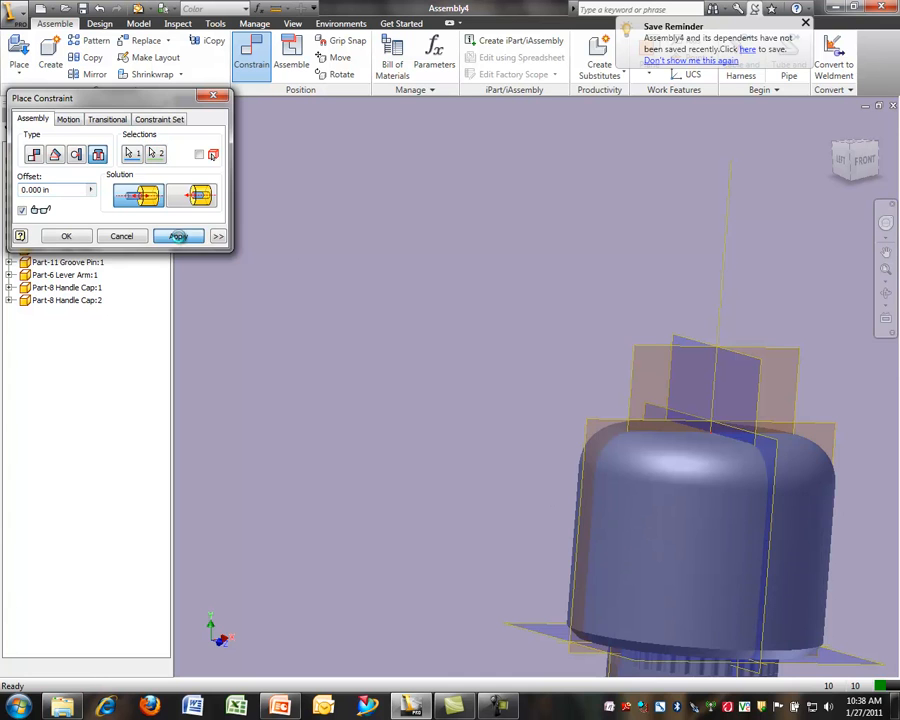
click(178, 236)
- Apply an opposed insert constraint with 0 offset between the other handle cap's inner bore edge and the lever arm's lower end edge
scroll(370, 130, up, 3)
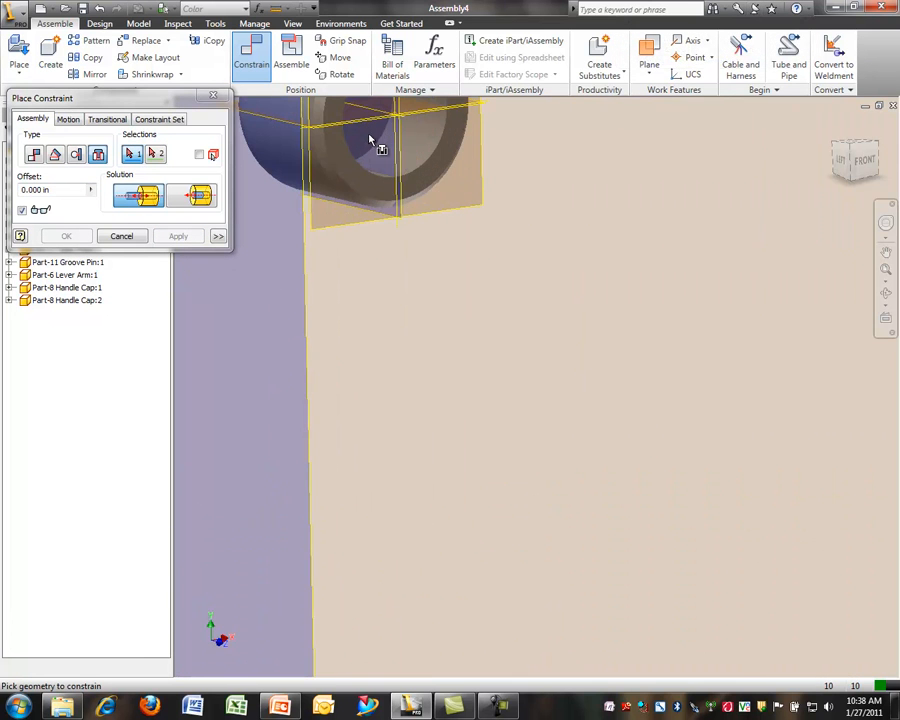
click(378, 152)
scroll(420, 145, down, 4)
scroll(378, 535, up, 4)
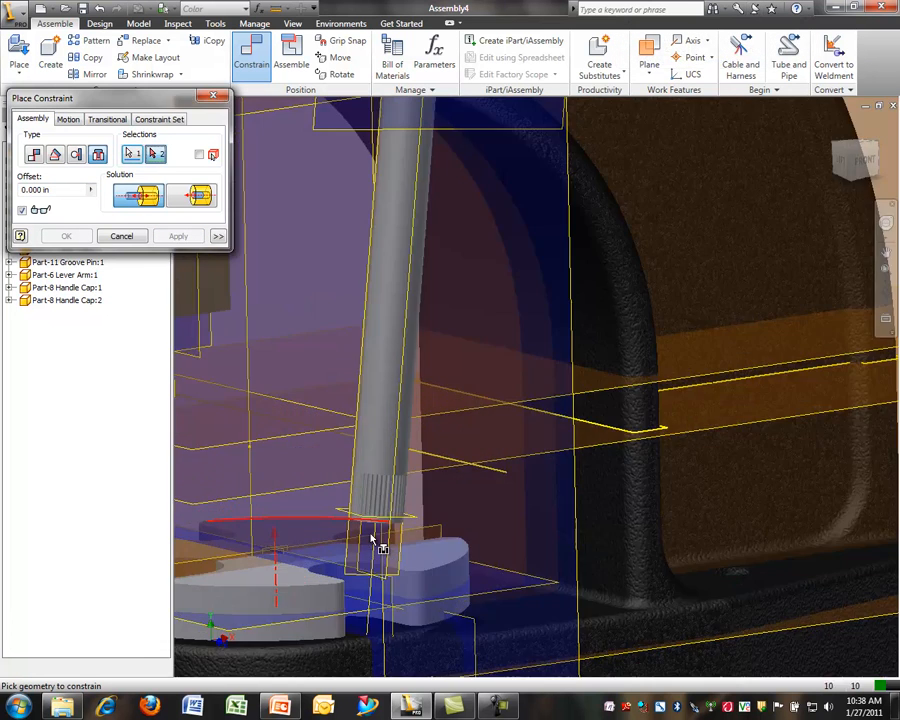
click(368, 518)
click(66, 236)
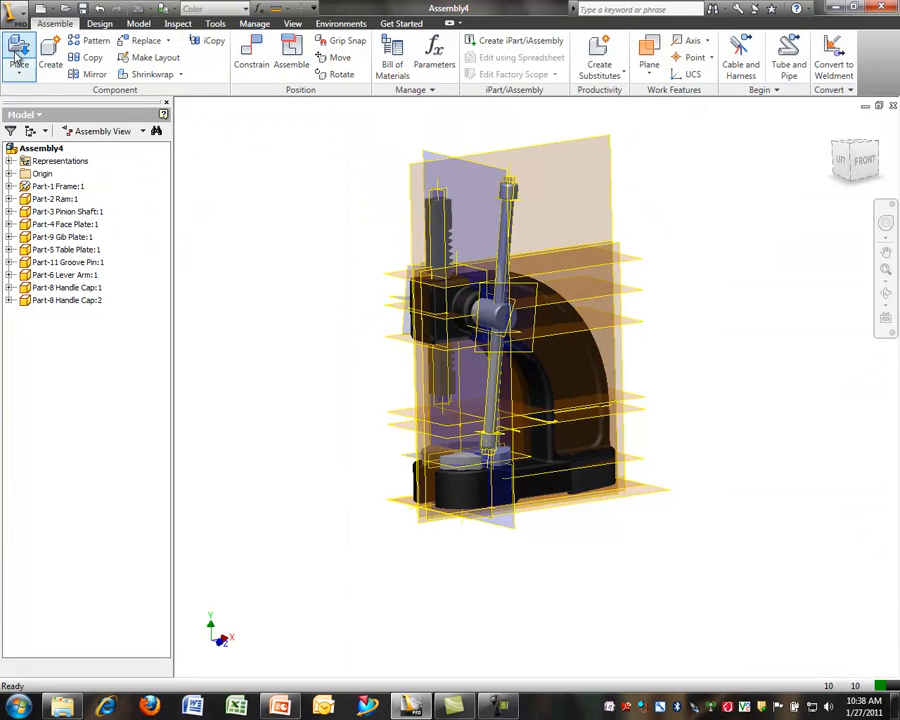
- Place one instance of Part-7 Collar.ipt above the frame
key(p)
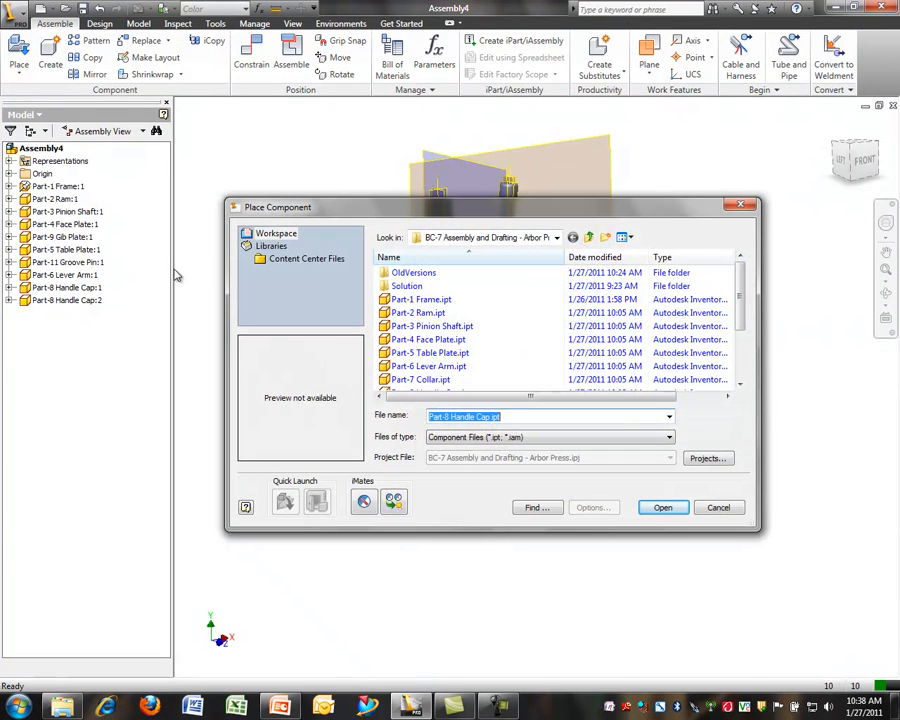
click(508, 378)
click(663, 508)
click(385, 283)
- Apply an opposed insert constraint with 0 offset between the collar's outer face edge and the circular edge around the pinion shaft's thin end at the frame boss
click(251, 55)
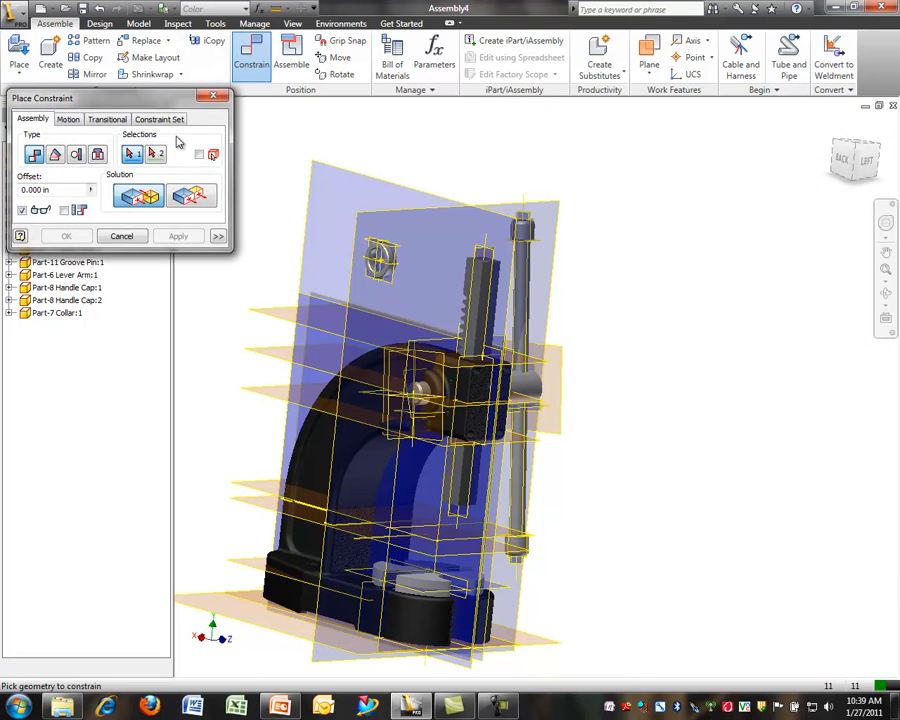
click(102, 153)
shift+middle_drag(397, 188, 318, 191)
scroll(313, 262, down, 5)
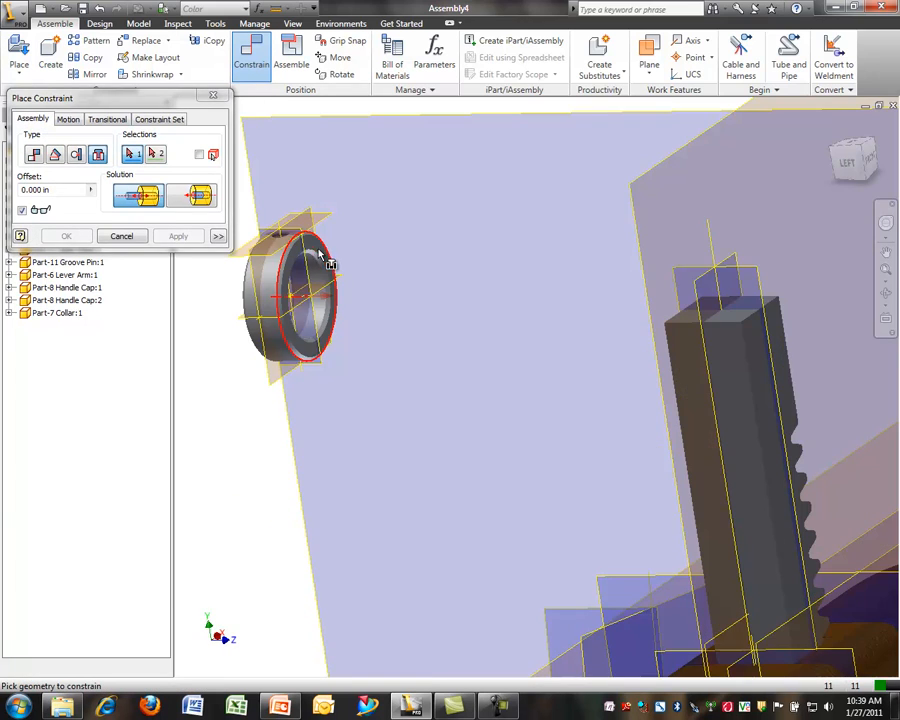
click(319, 255)
shift+middle_drag(382, 235, 450, 216)
scroll(449, 216, up, 4)
scroll(575, 402, down, 5)
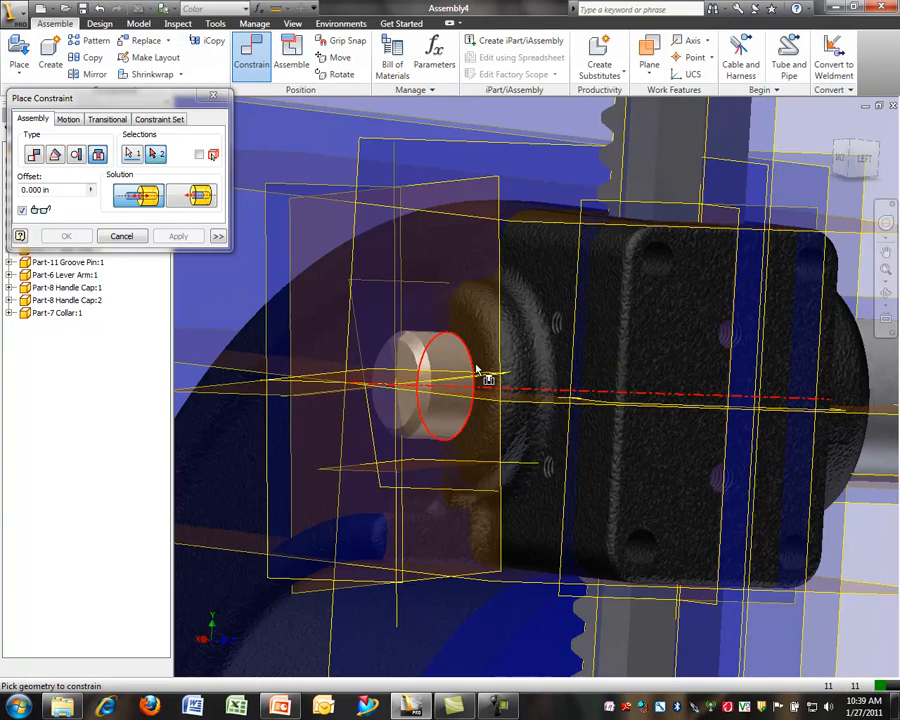
click(478, 372)
click(176, 236)
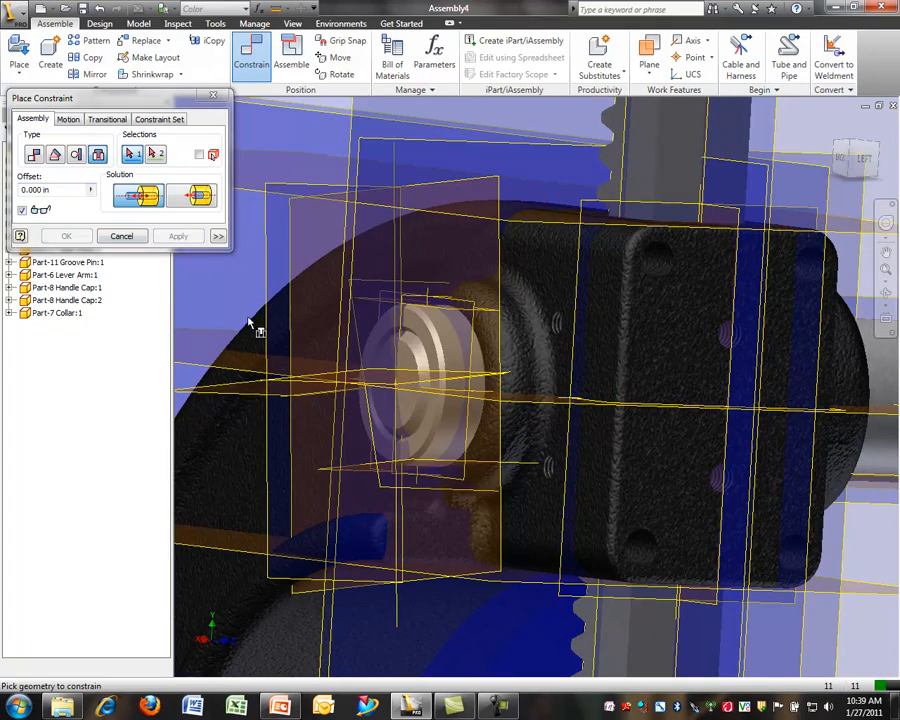
- Apply a flush constraint with 0 offset between the collar's vertical origin plane and the pinion shaft's vertical plane
shift+middle_drag(334, 316, 353, 330)
click(33, 153)
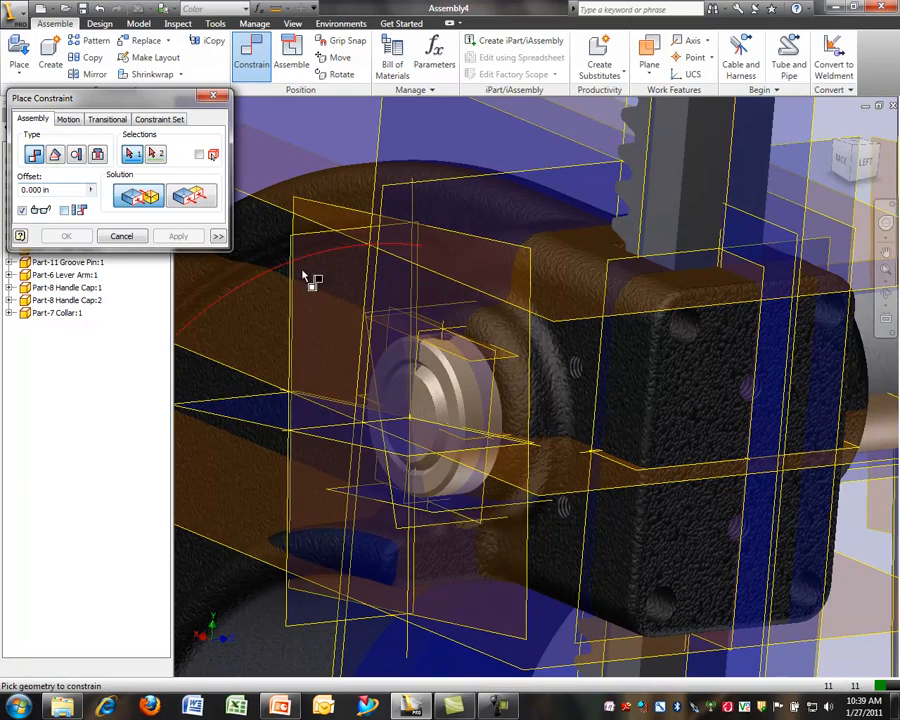
scroll(387, 337, down, 4)
scroll(476, 340, up, 3)
mouse_move(475, 312)
scroll(475, 314, up, 1)
scroll(421, 292, up, 3)
shift+middle_drag(421, 296, 440, 287)
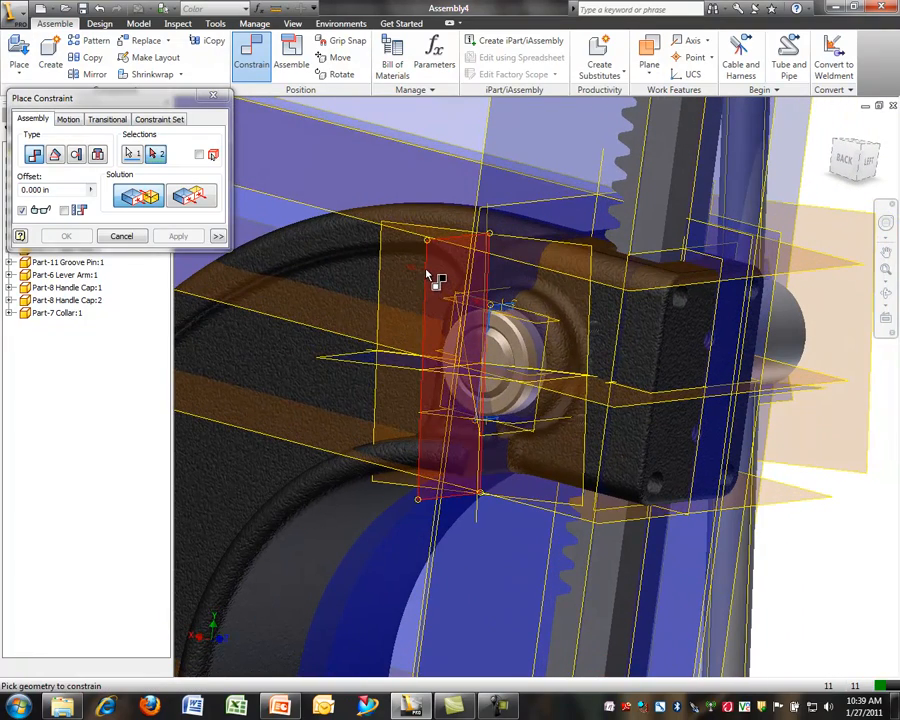
click(428, 273)
click(195, 201)
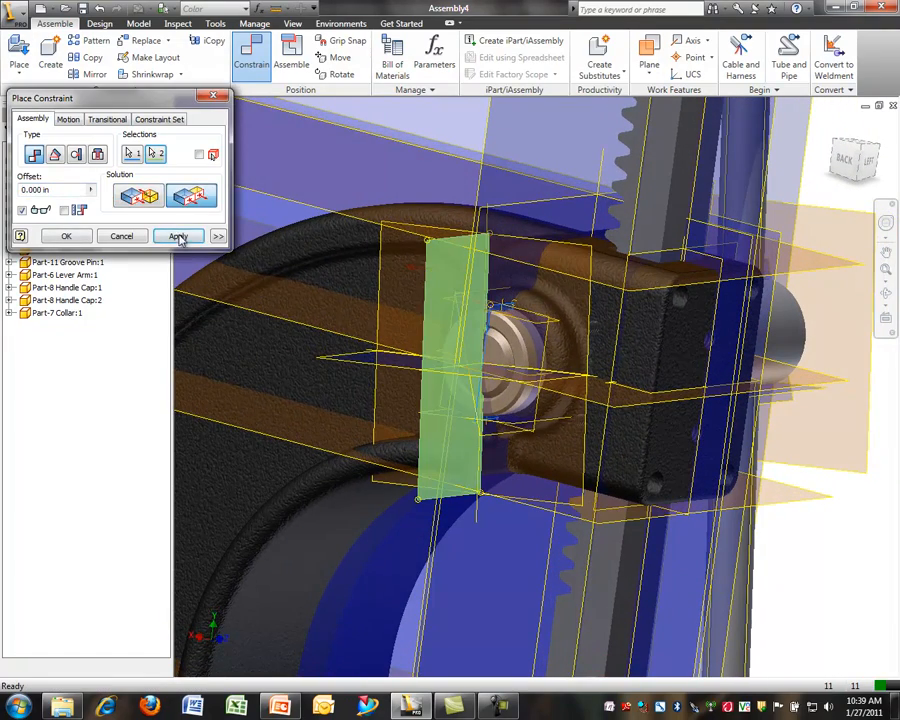
click(178, 236)
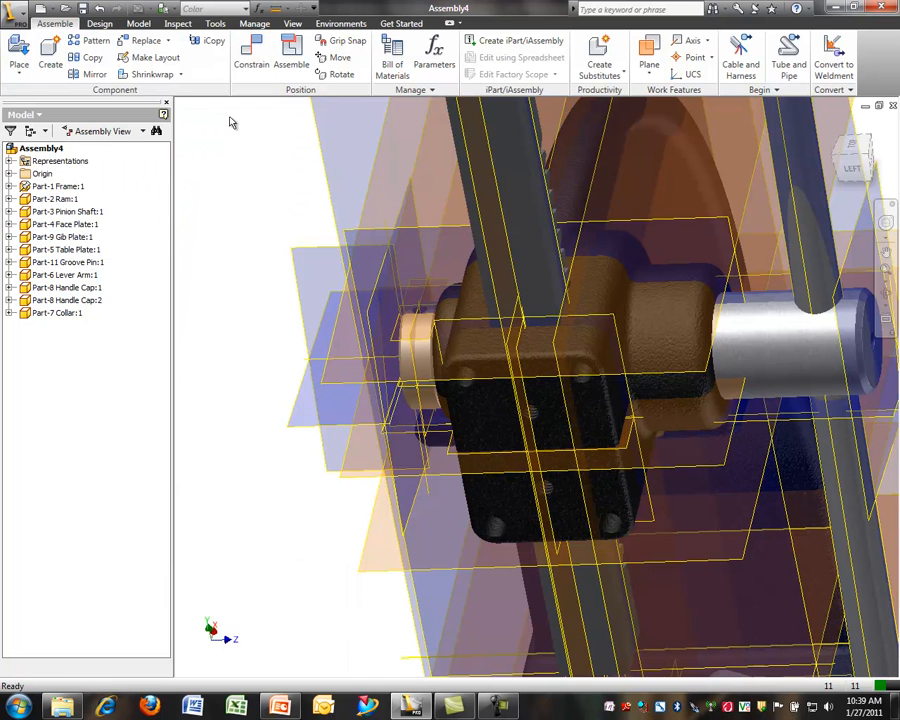
- Turn off the visibility of all work features in the assembly
click(292, 23)
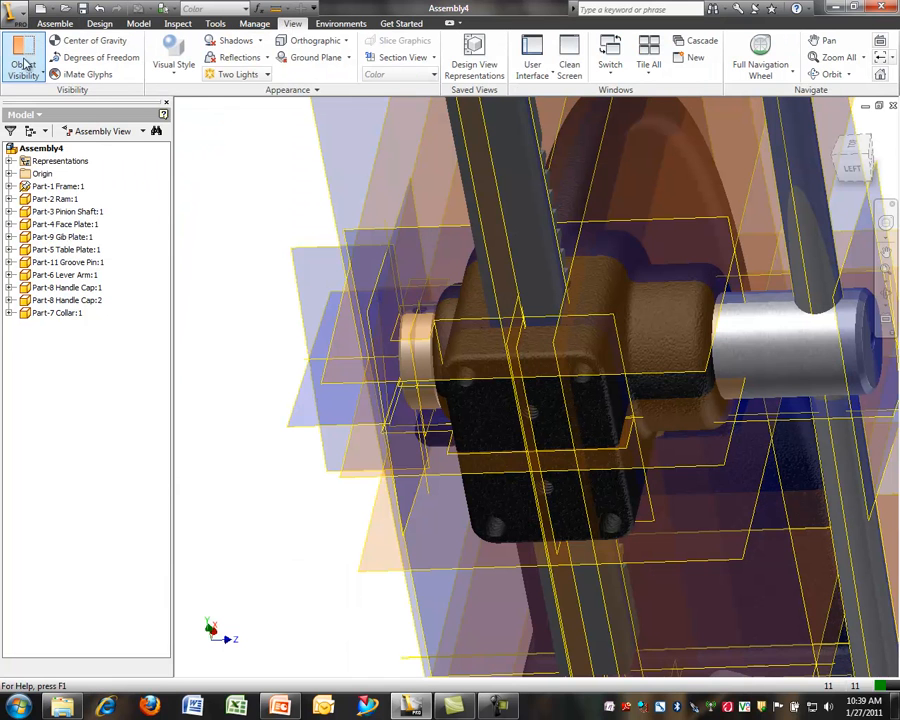
click(26, 62)
click(9, 91)
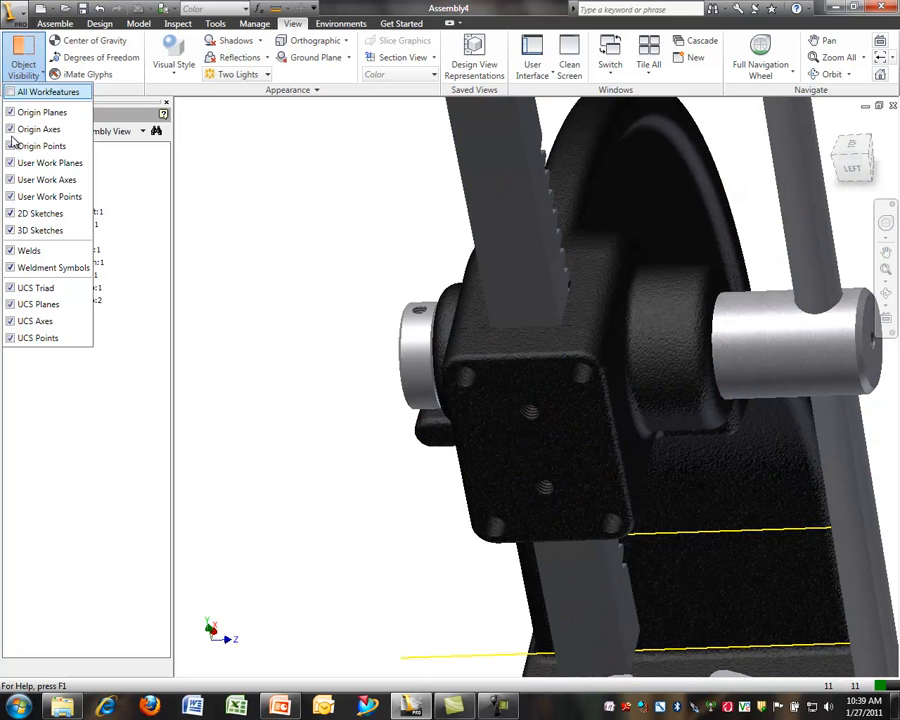
- Turn off the visibility of all 2D and 3D sketches in the assembly
click(10, 213)
click(10, 230)
key(F4)
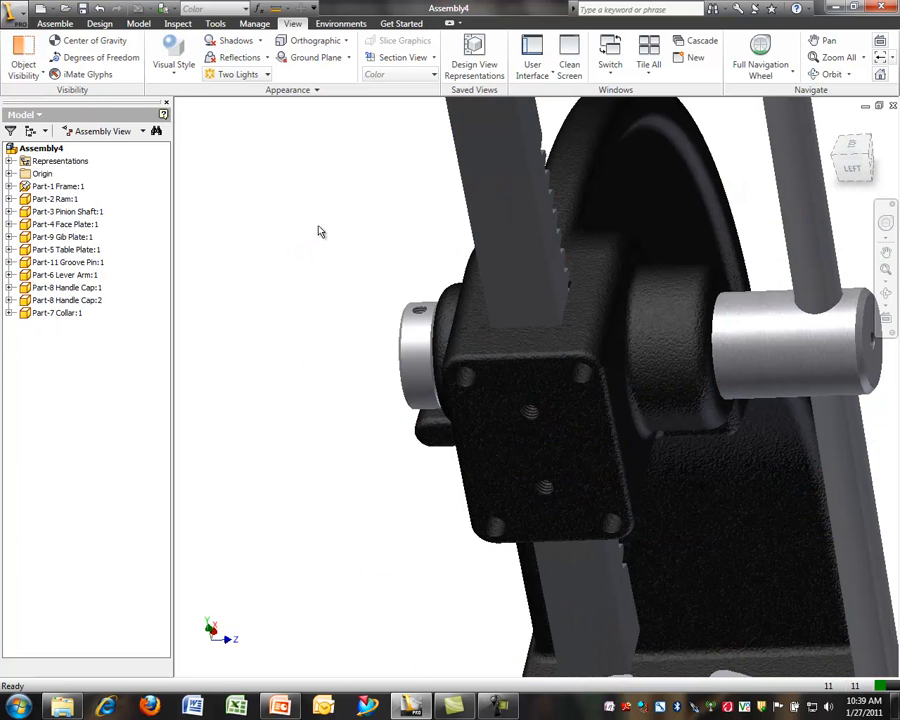
scroll(321, 237, down, 3)
drag(334, 218, 353, 221)
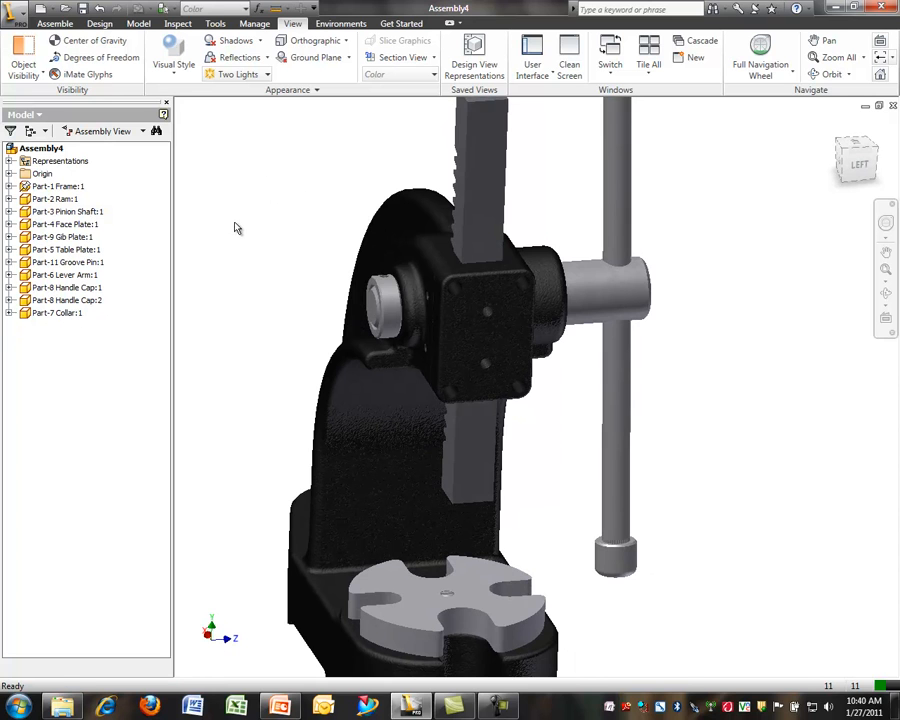
- Place one instance of Part-13 Set Screw.ipt beside the upper part of the frame
click(56, 23)
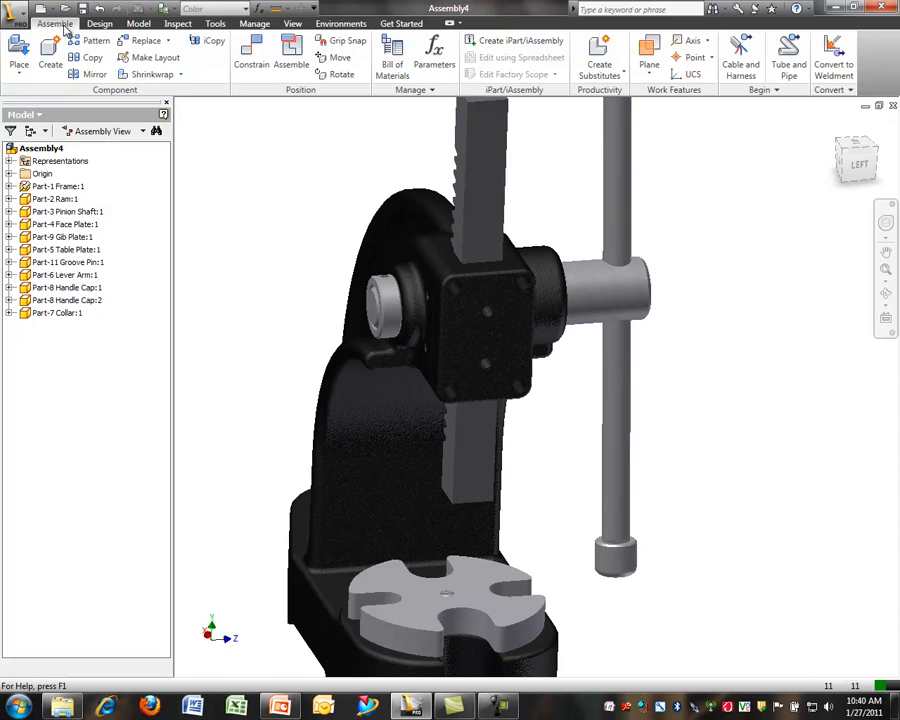
click(19, 52)
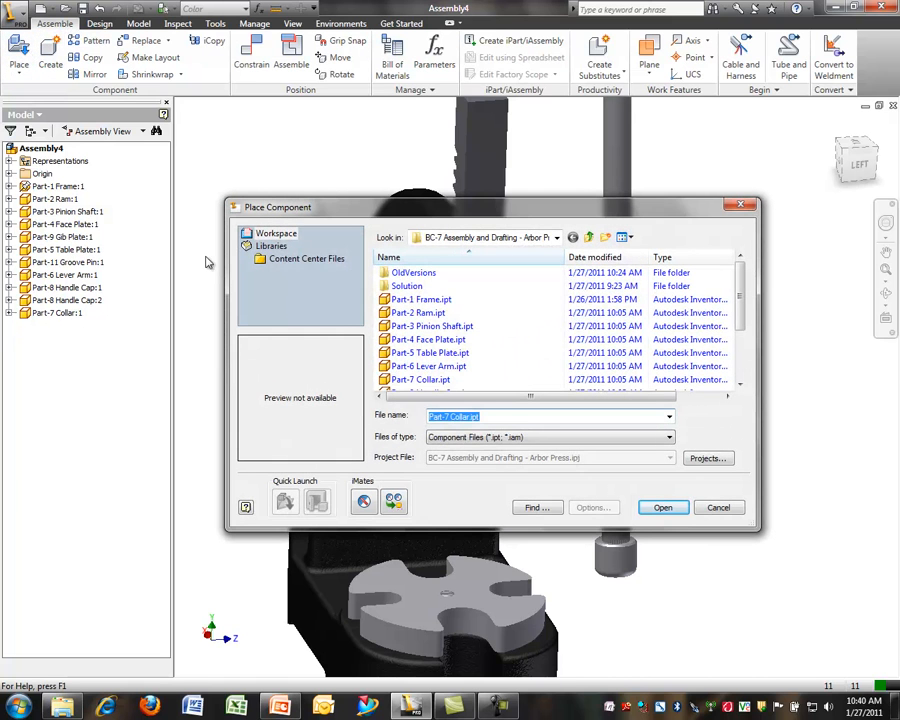
drag(742, 296, 743, 342)
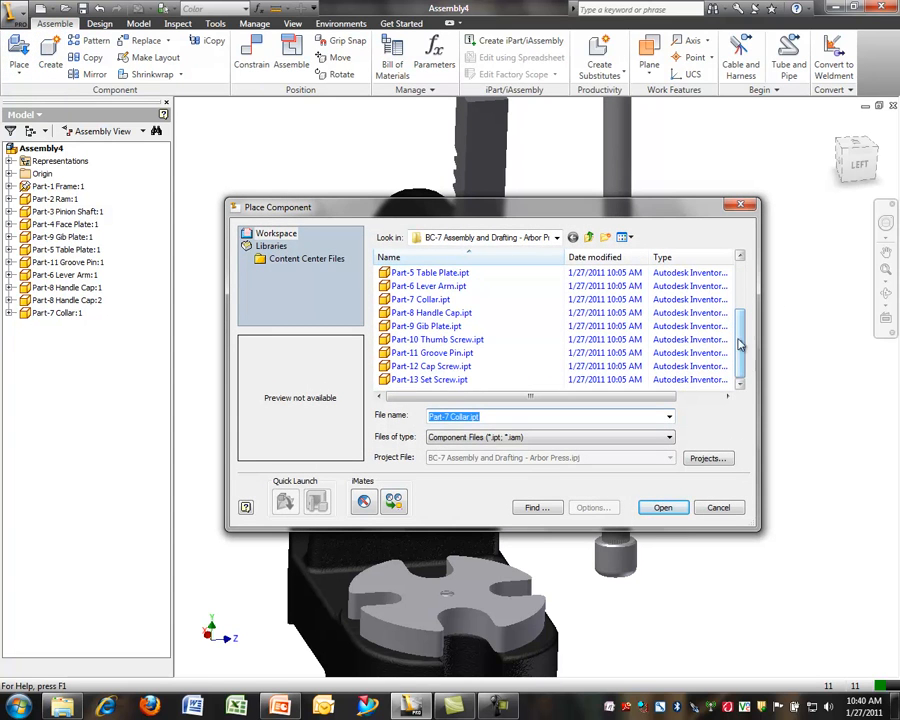
click(484, 380)
click(668, 506)
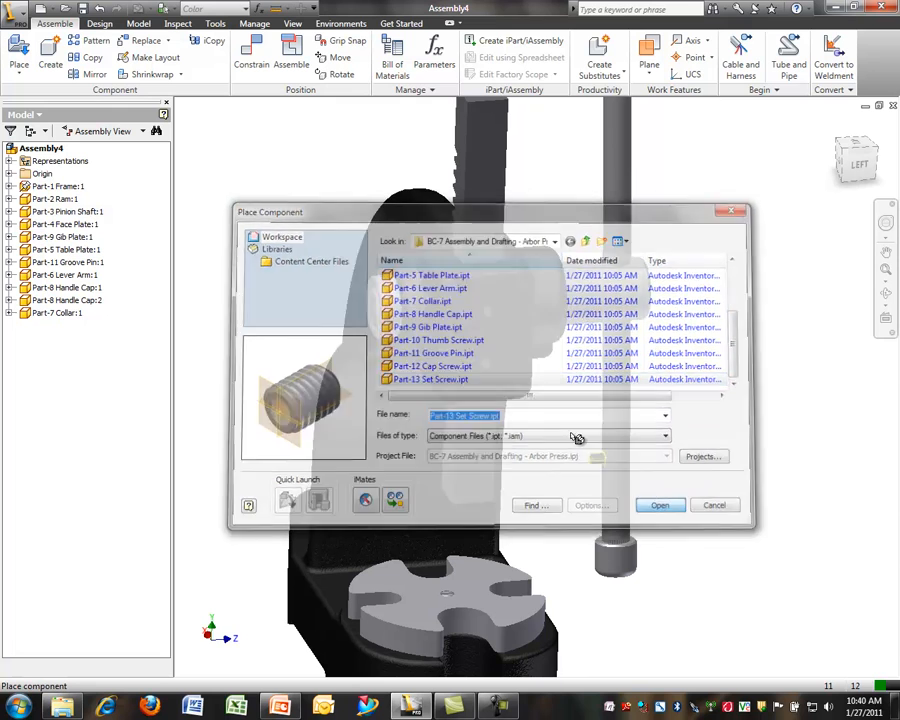
click(343, 226)
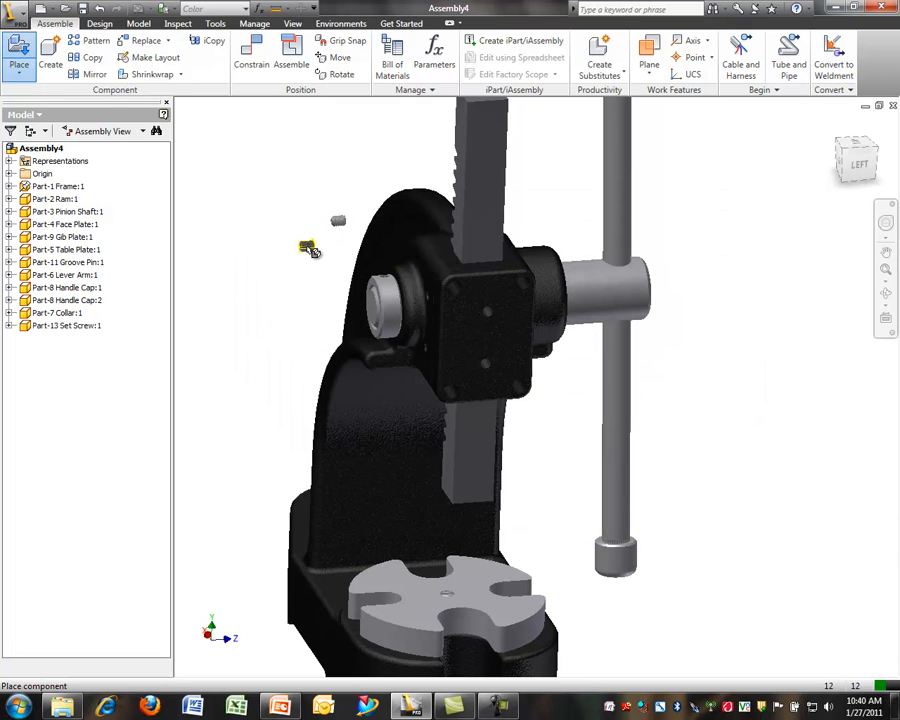
key(Escape)
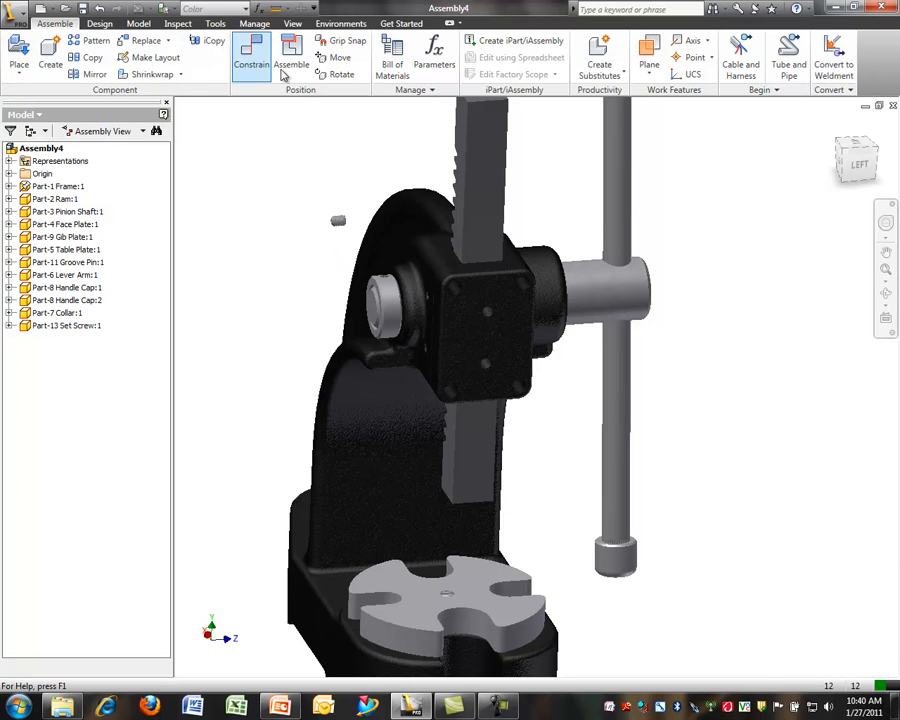
- Rotate the set screw upright so its hex socket faces up and its tapered tip points down
click(338, 220)
key(End)
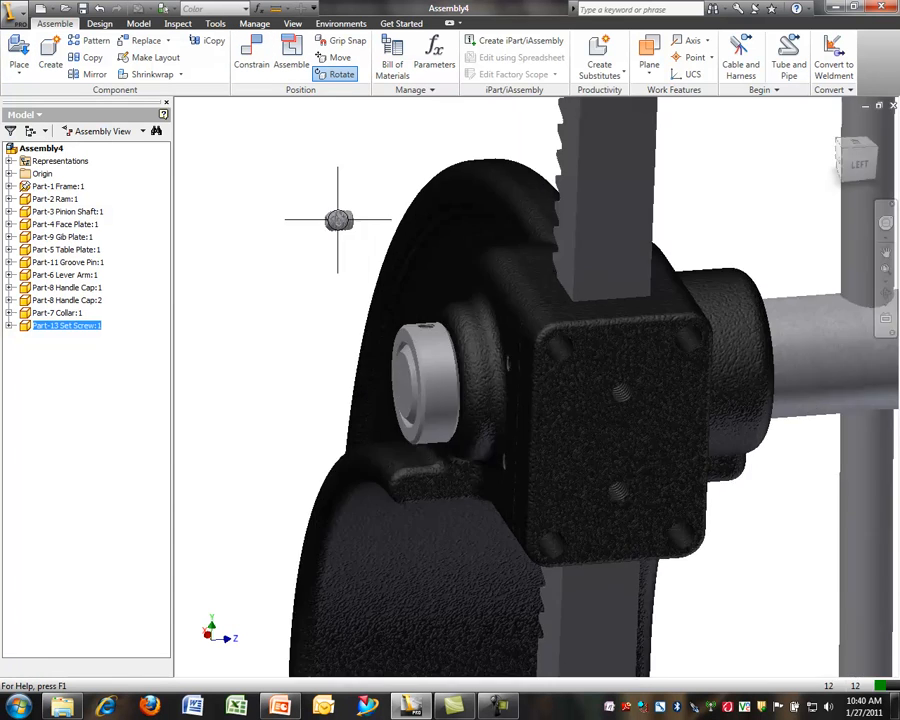
scroll(338, 220, down, 5)
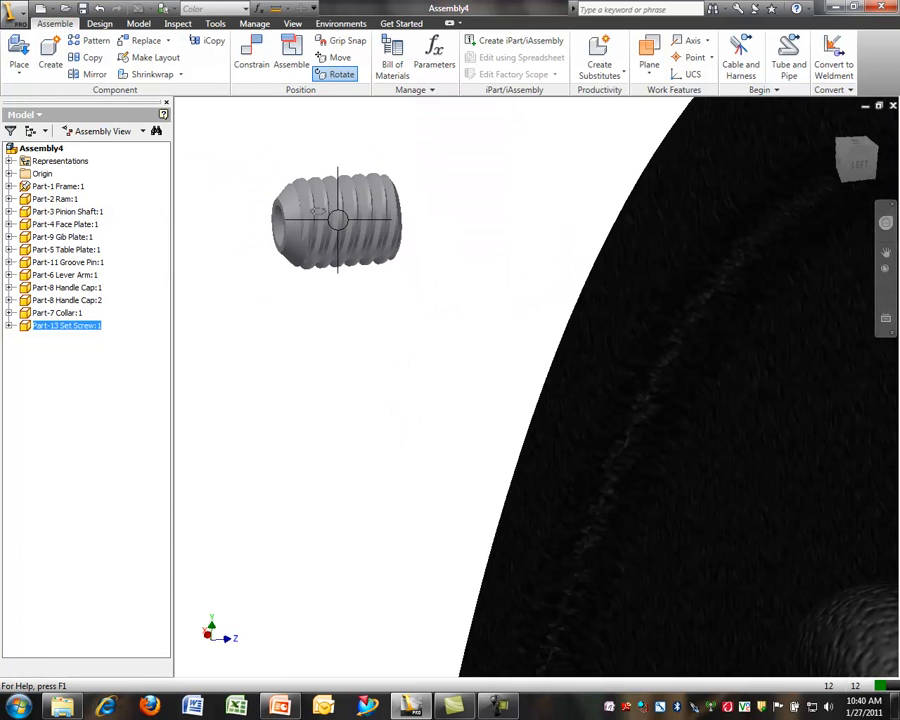
drag(320, 263, 362, 263)
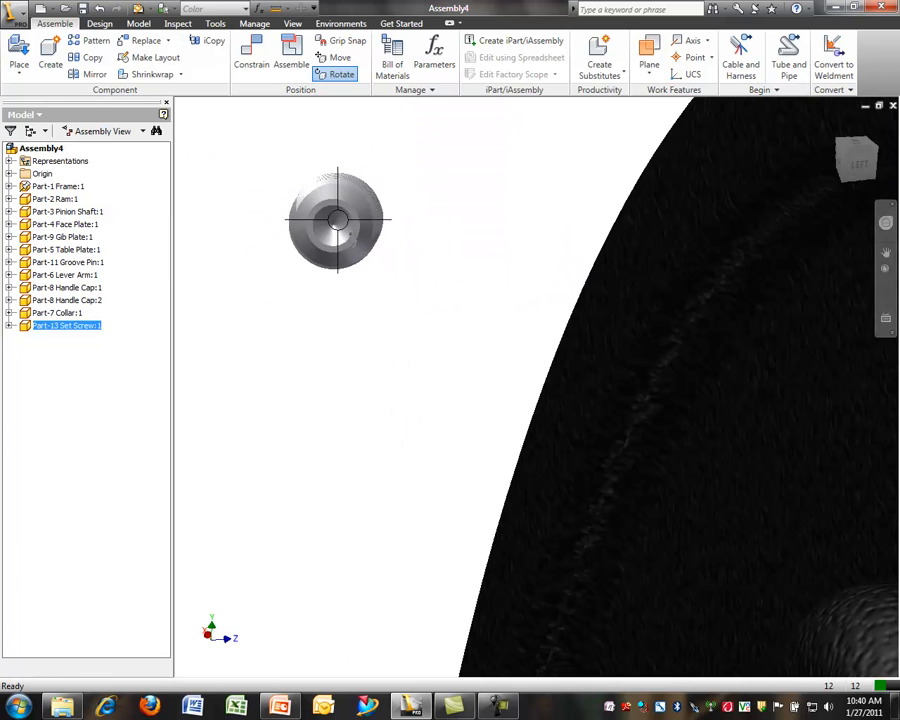
drag(338, 218, 349, 328)
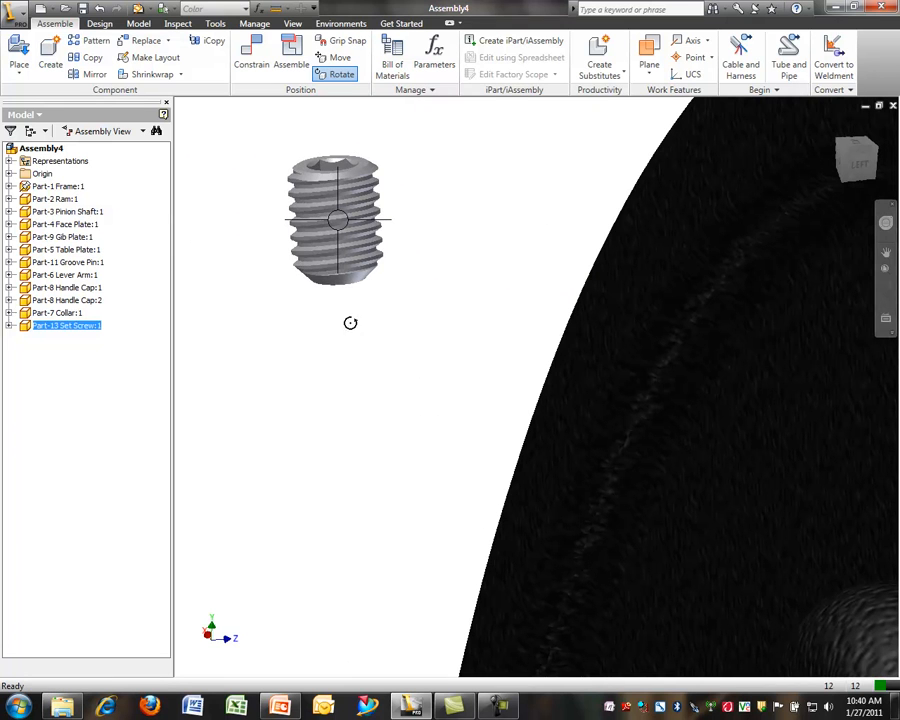
- Apply a mate constraint with 0 offset between the set screw's axis and the axis of the collar's threaded hole
click(254, 58)
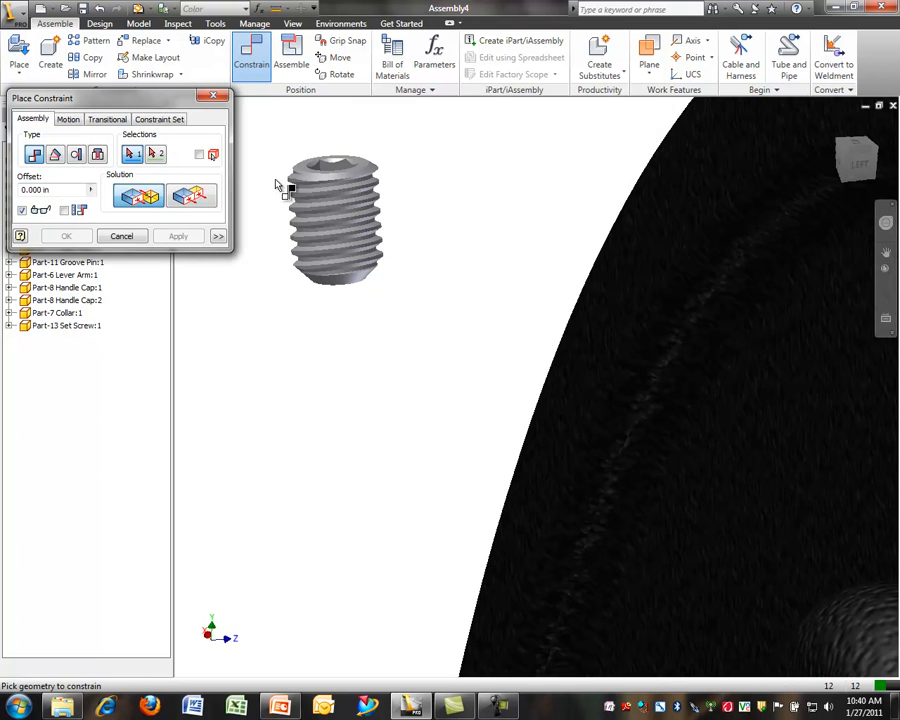
scroll(396, 230, up, 5)
scroll(392, 243, down, 3)
shift+middle_drag(392, 243, 397, 223)
scroll(397, 223, up, 2)
scroll(372, 165, down, 5)
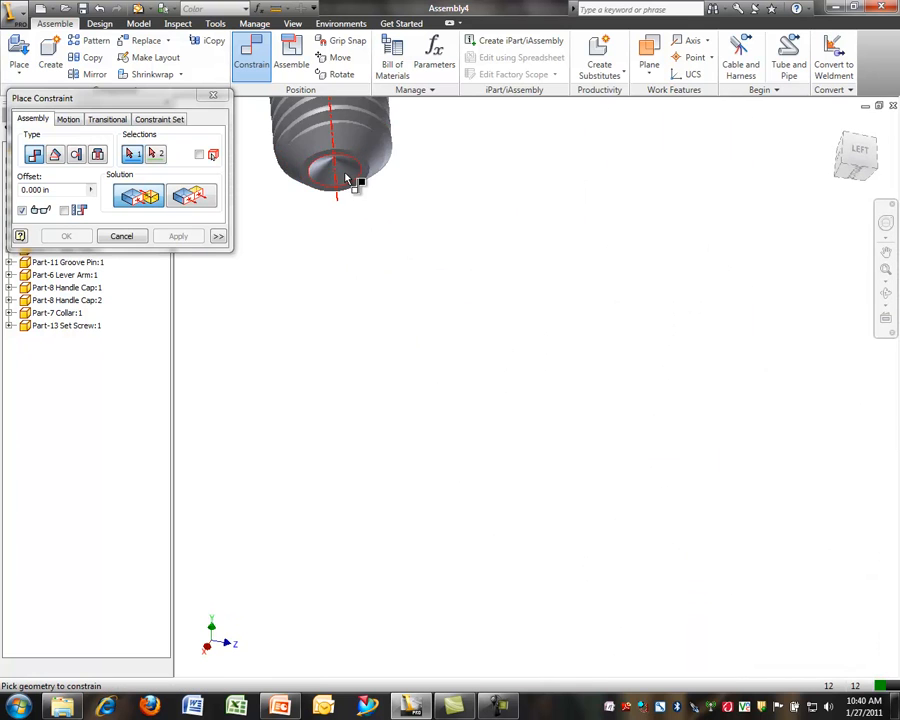
click(356, 181)
scroll(447, 180, up, 5)
shift+middle_drag(463, 333, 476, 470)
scroll(476, 440, down, 5)
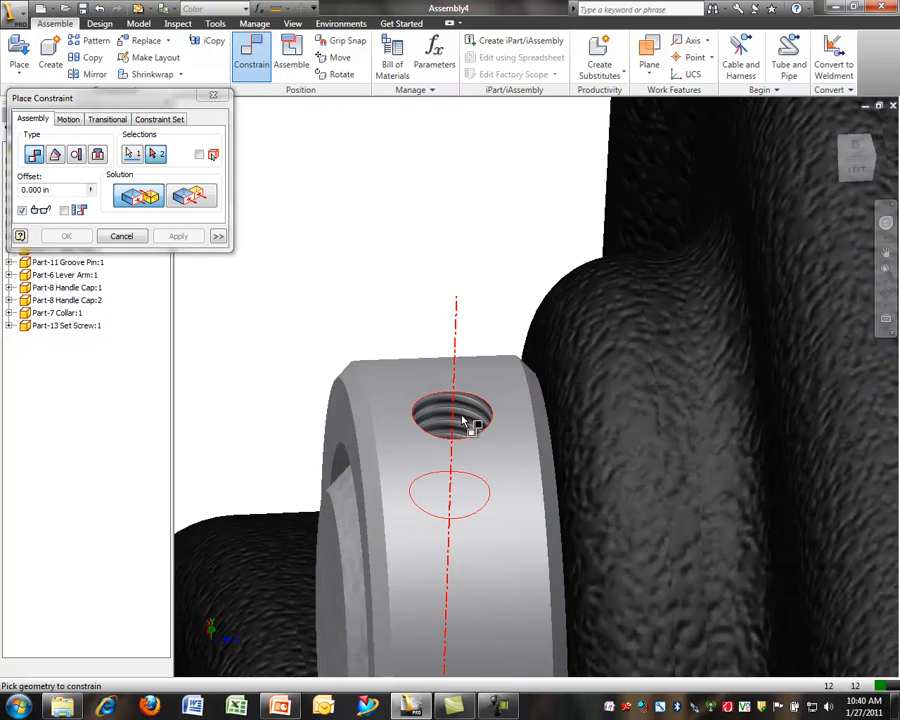
click(462, 416)
click(175, 237)
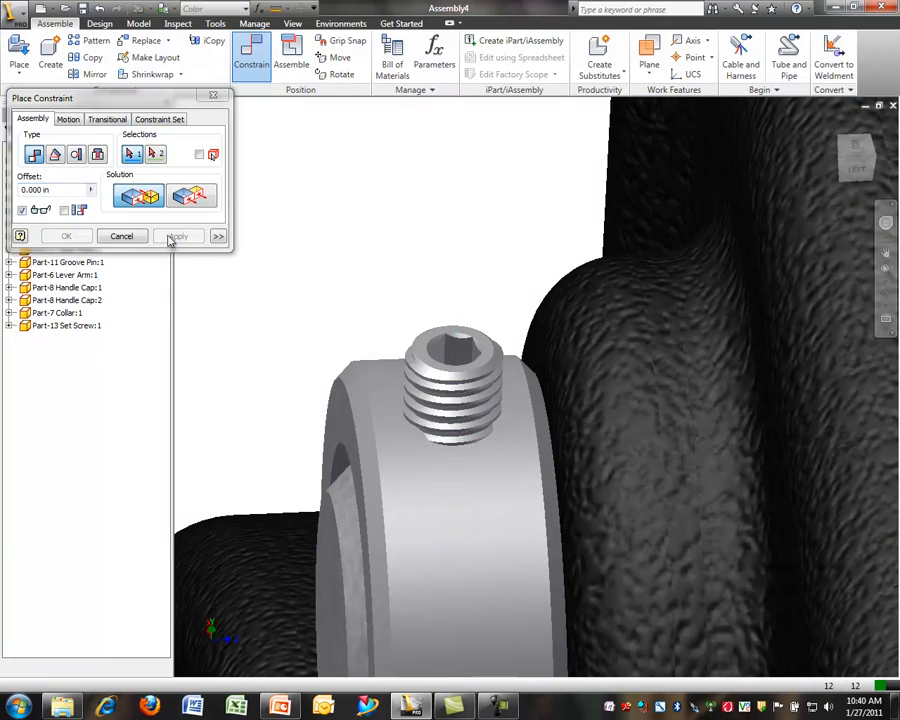
click(122, 235)
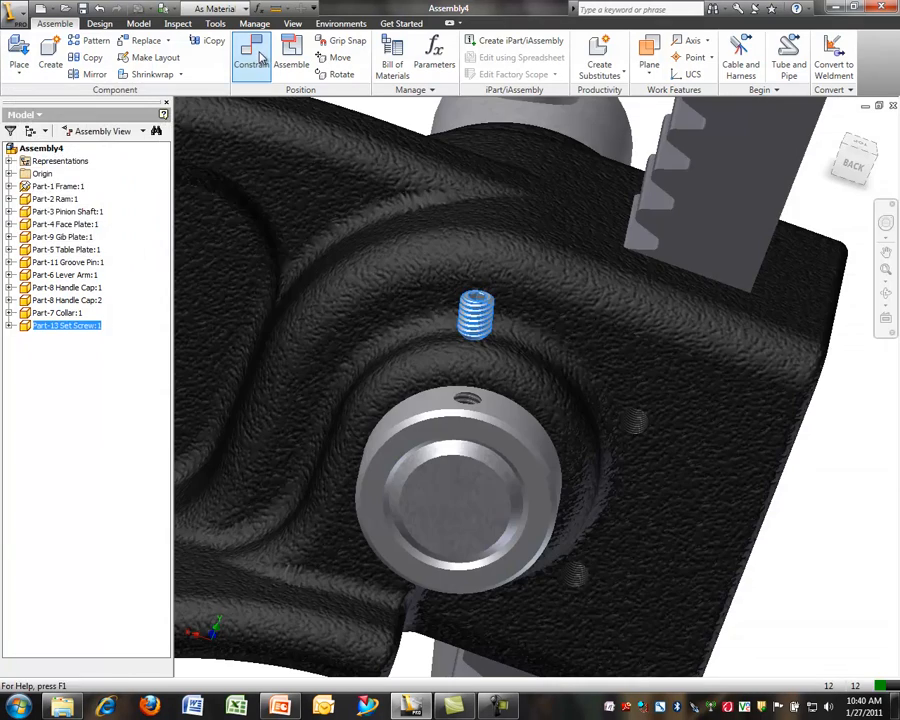
- Apply an outside tangent constraint with 0 offset between the set screw's flat tip face and the pinion shaft's cylindrical surface inside the collar hole
key(c)
shift+middle_drag(412, 318, 433, 334)
scroll(440, 340, up, 5)
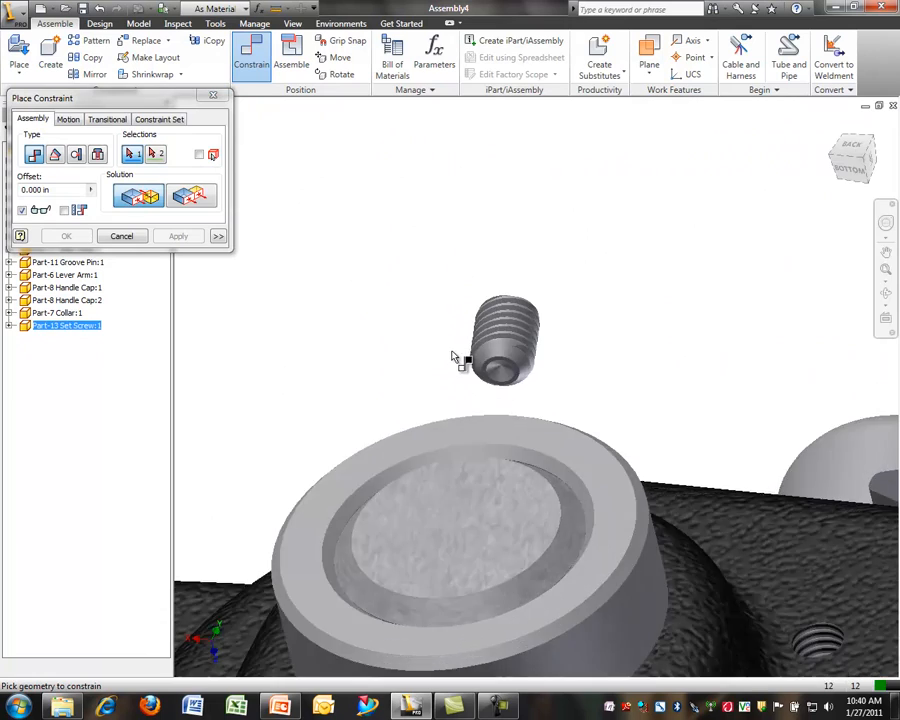
click(77, 155)
scroll(480, 400, up, 2)
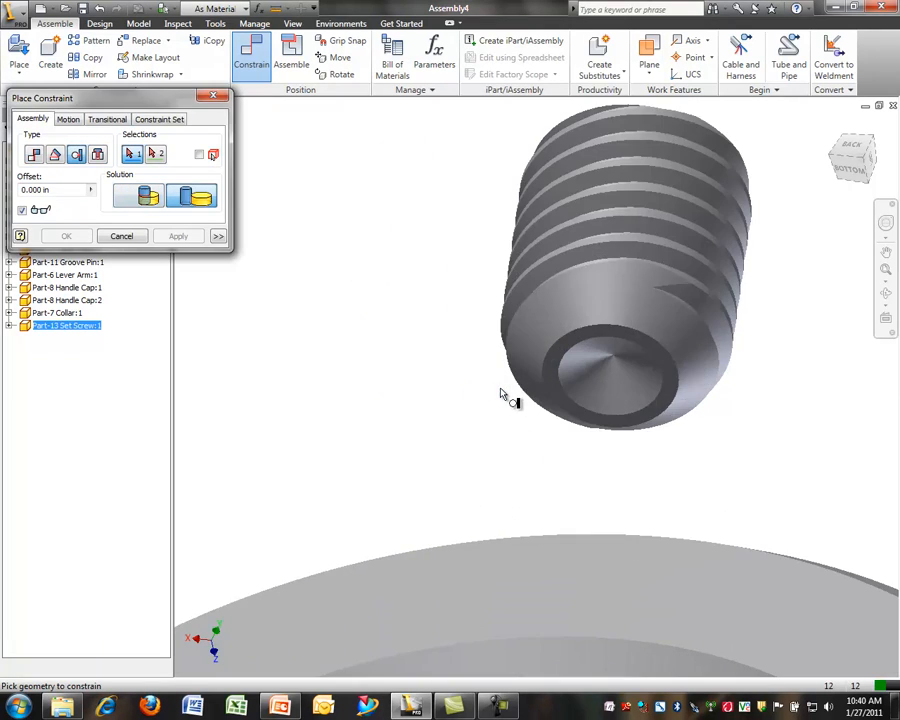
click(549, 380)
scroll(552, 378, down, 5)
shift+middle_drag(532, 361, 478, 458)
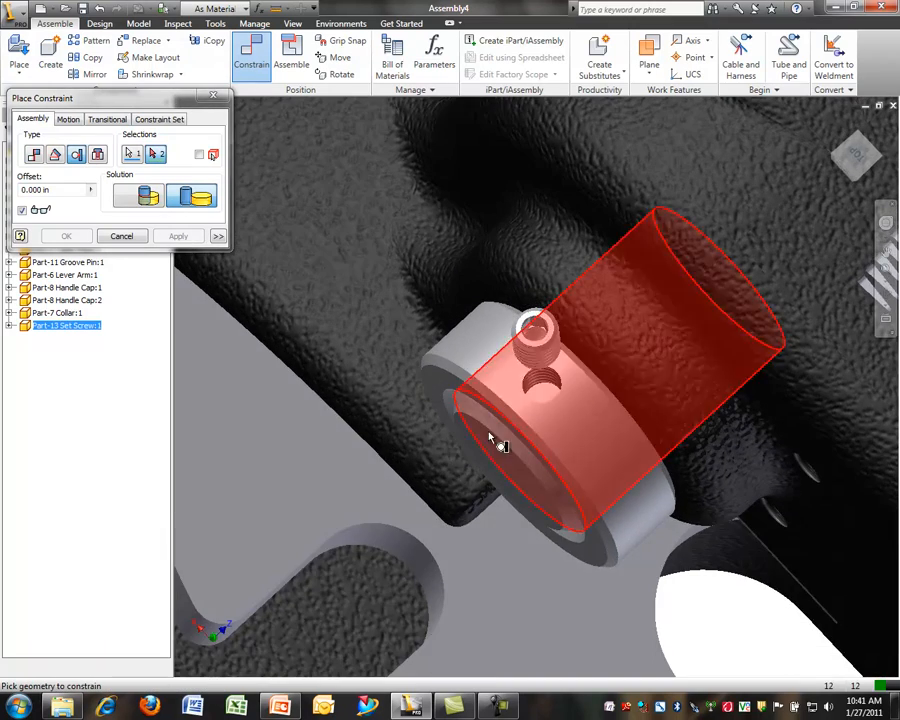
scroll(540, 395, up, 3)
scroll(540, 395, up, 2)
click(552, 403)
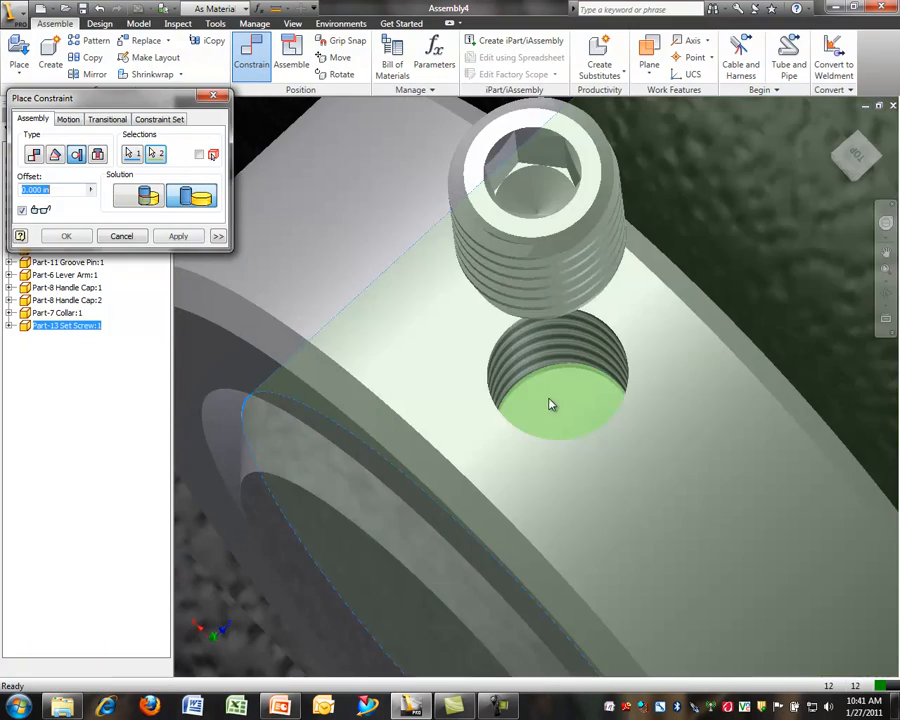
scroll(516, 392, down, 4)
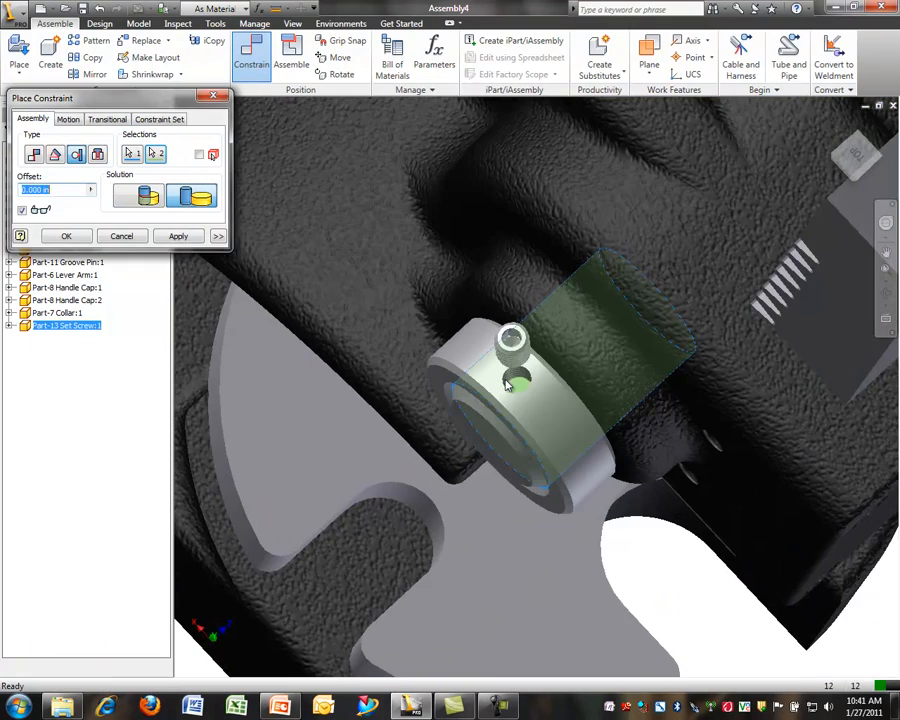
click(178, 235)
shift+middle_drag(320, 400, 350, 378)
key(F6)
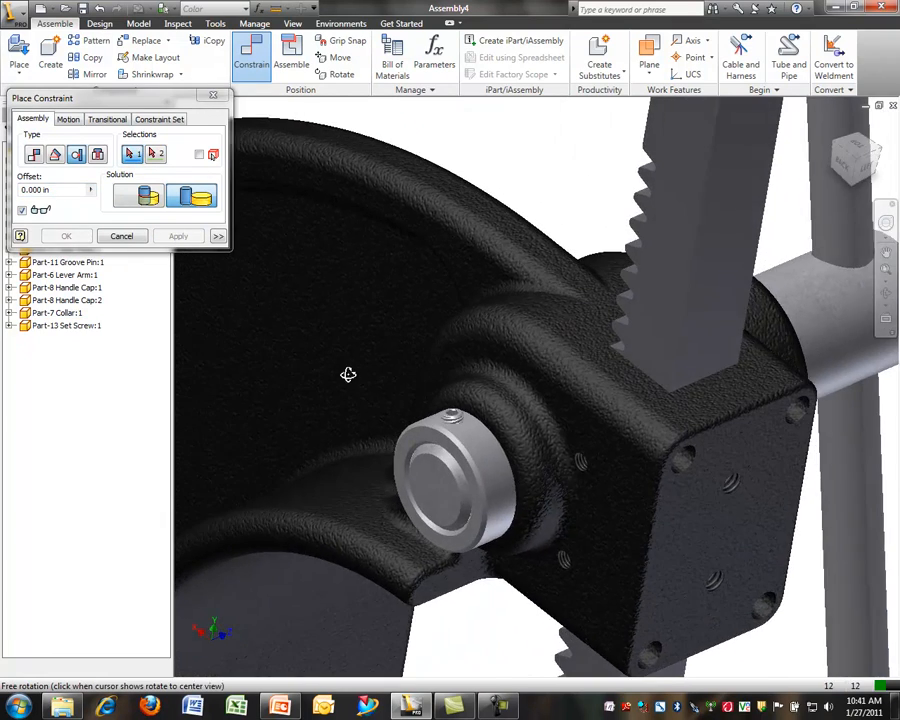
click(121, 236)
- Place three instances of Part-10 Thumb Screw.ipt in front of the frame's head
click(19, 55)
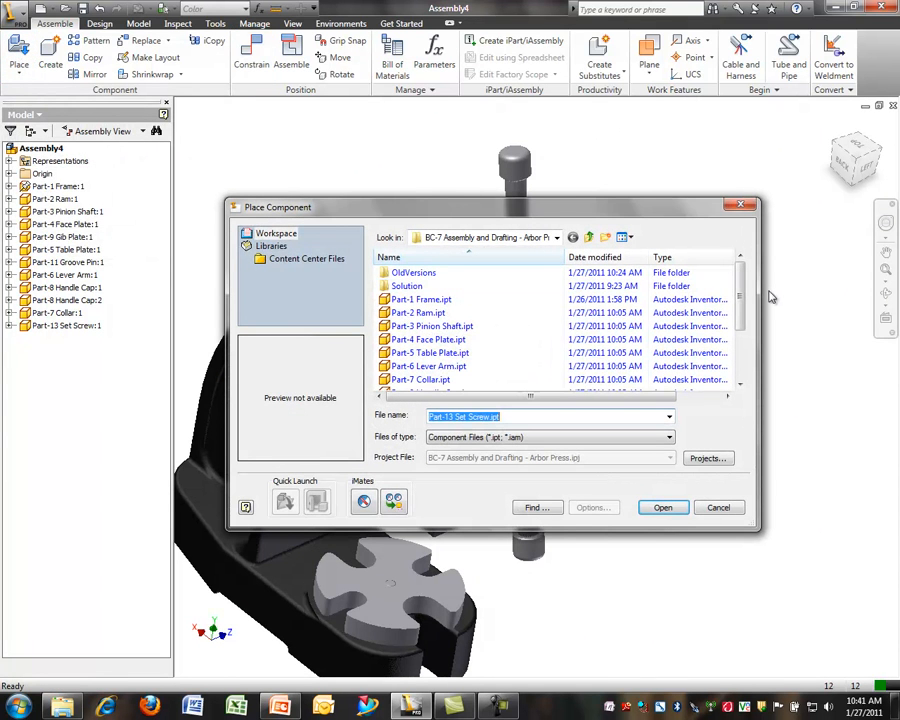
drag(741, 295, 744, 346)
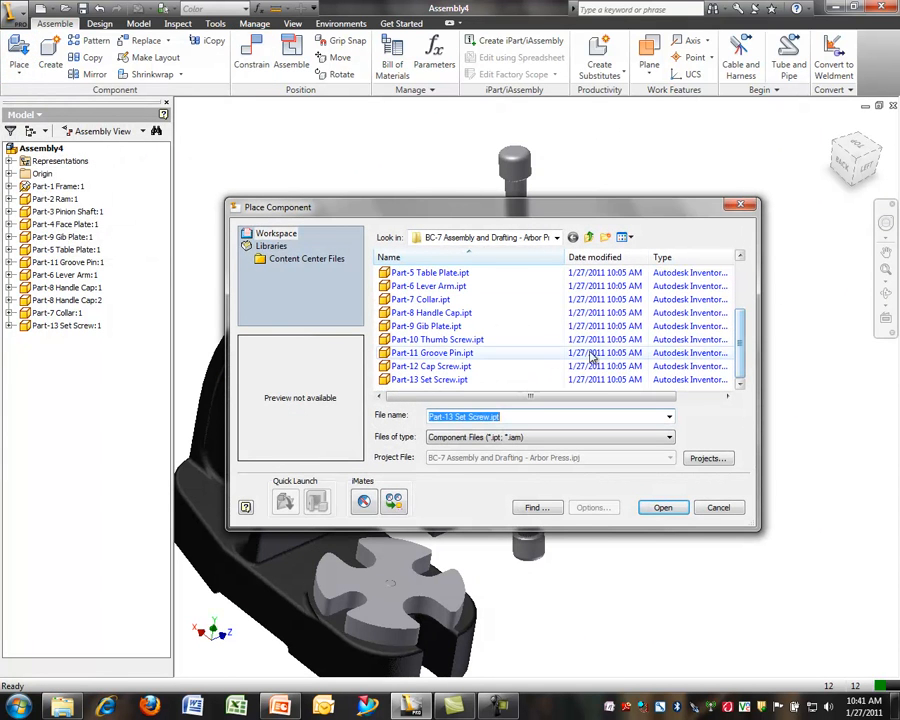
click(460, 340)
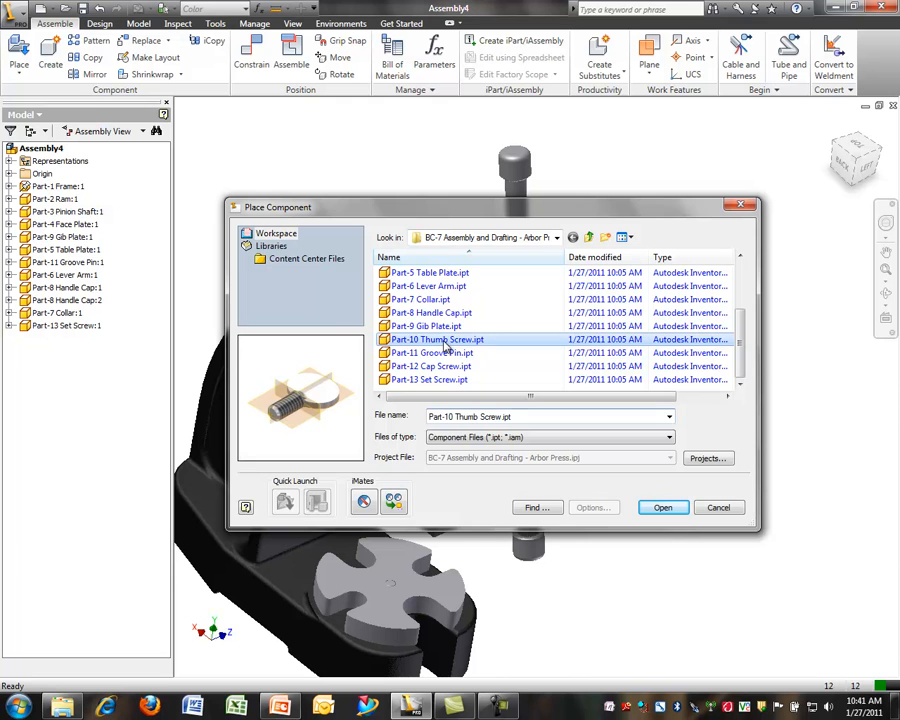
click(662, 508)
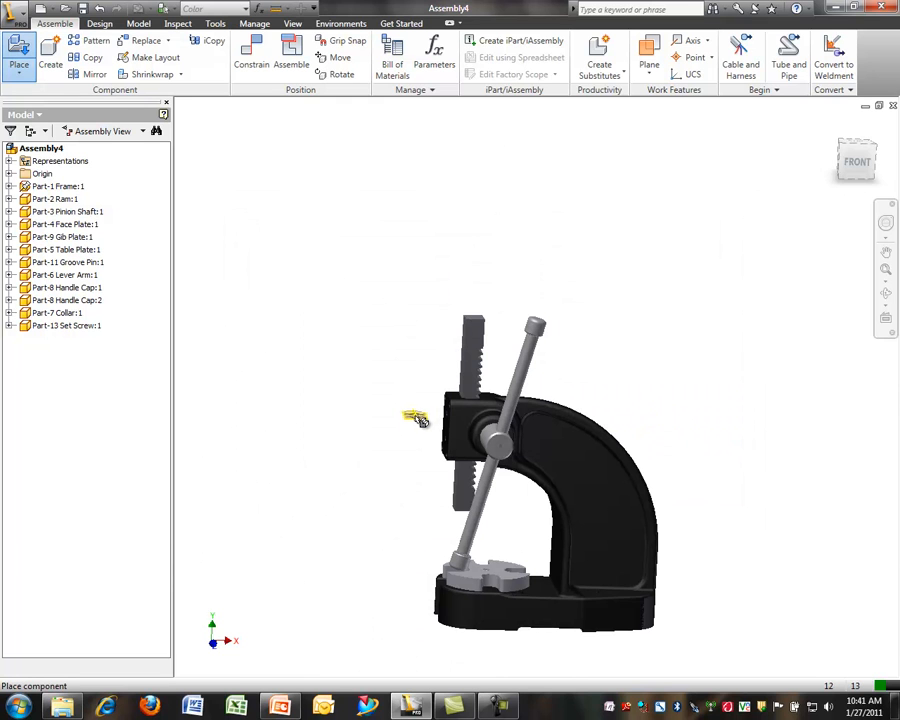
click(410, 420)
click(394, 432)
click(375, 456)
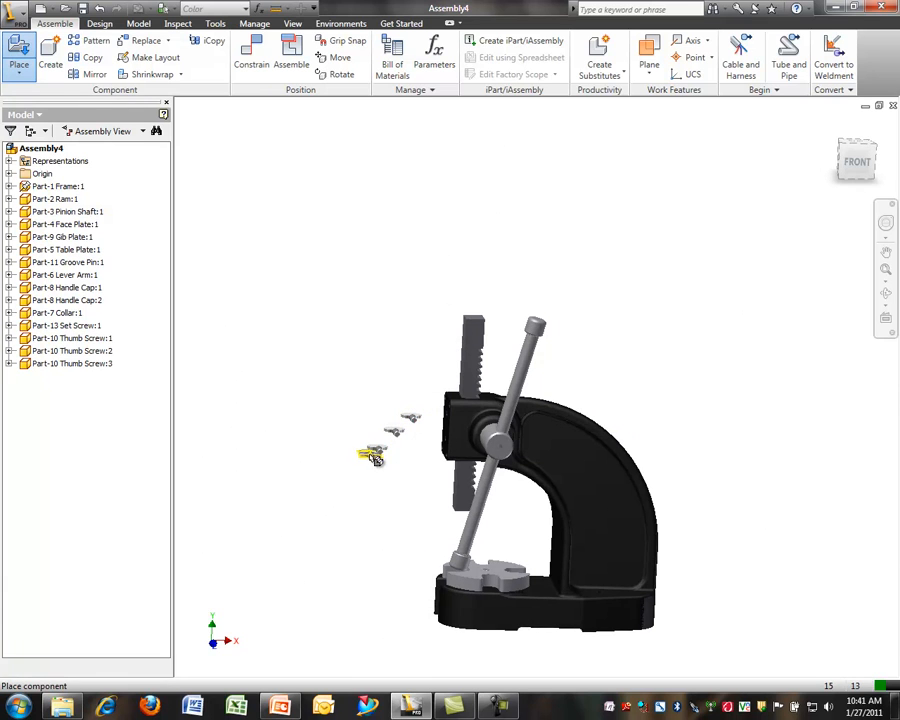
key(Escape)
- Rotate the first thumb screw so its threaded end points to the back of the front view
click(338, 74)
scroll(420, 438, down, 2)
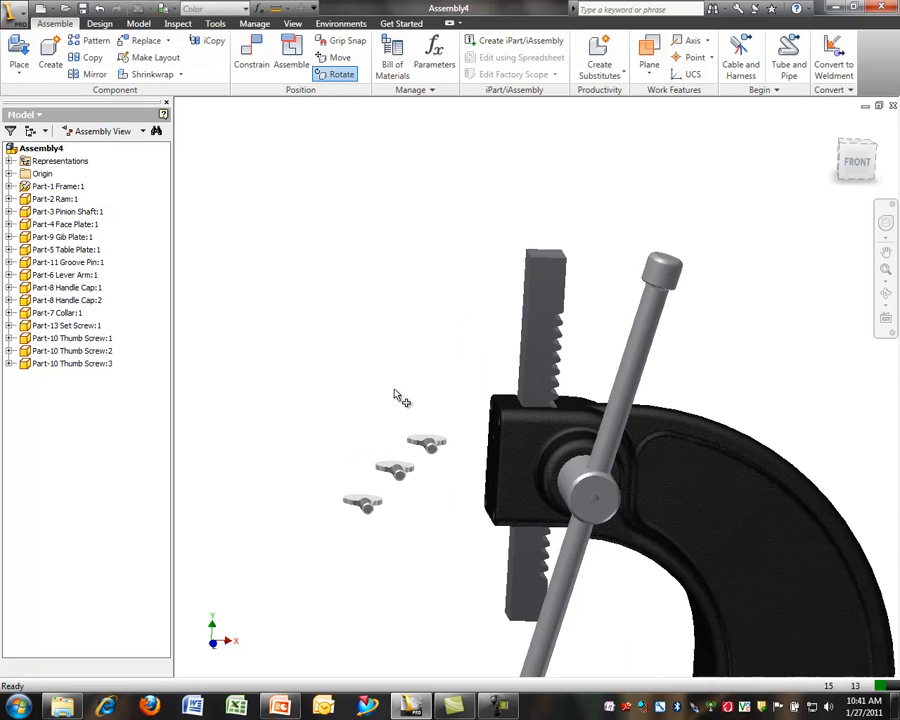
click(424, 443)
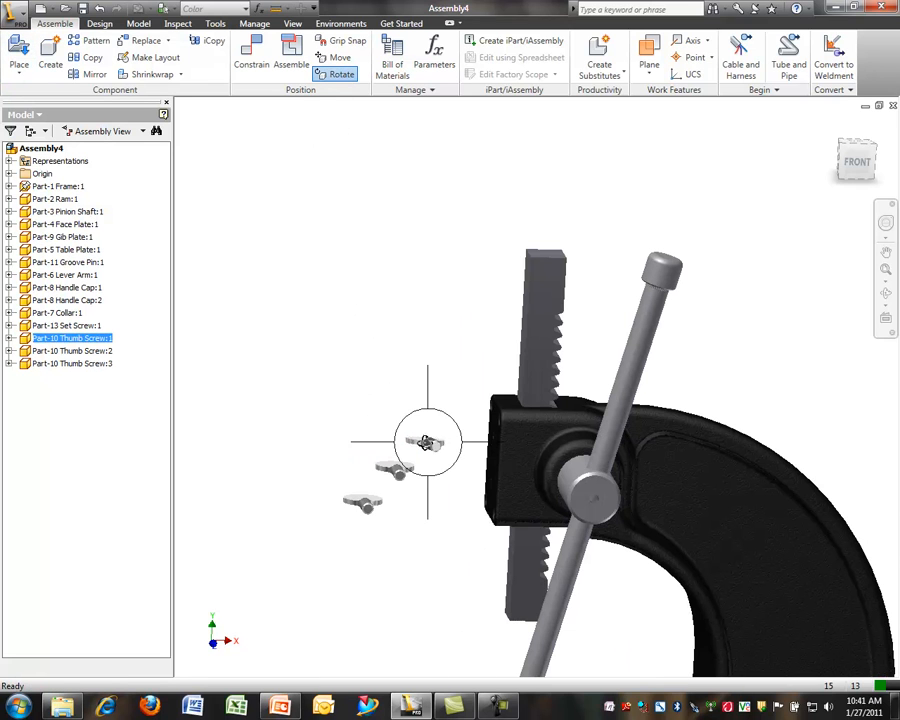
drag(483, 439, 578, 436)
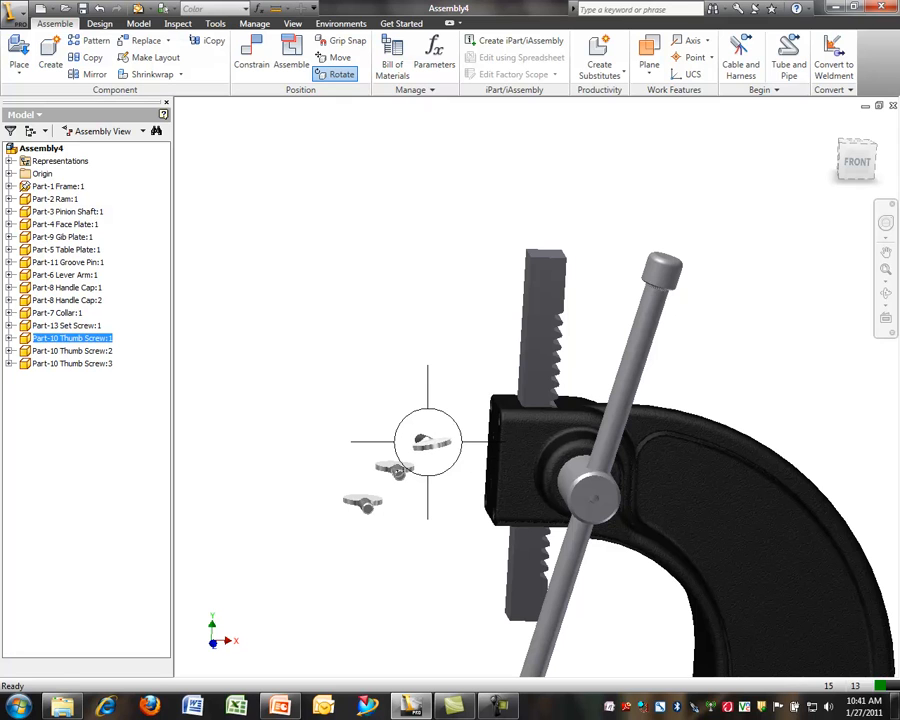
key(Escape)
- Rotate the second and third thumb screws so their threaded ends point toward the frame's head
click(392, 469)
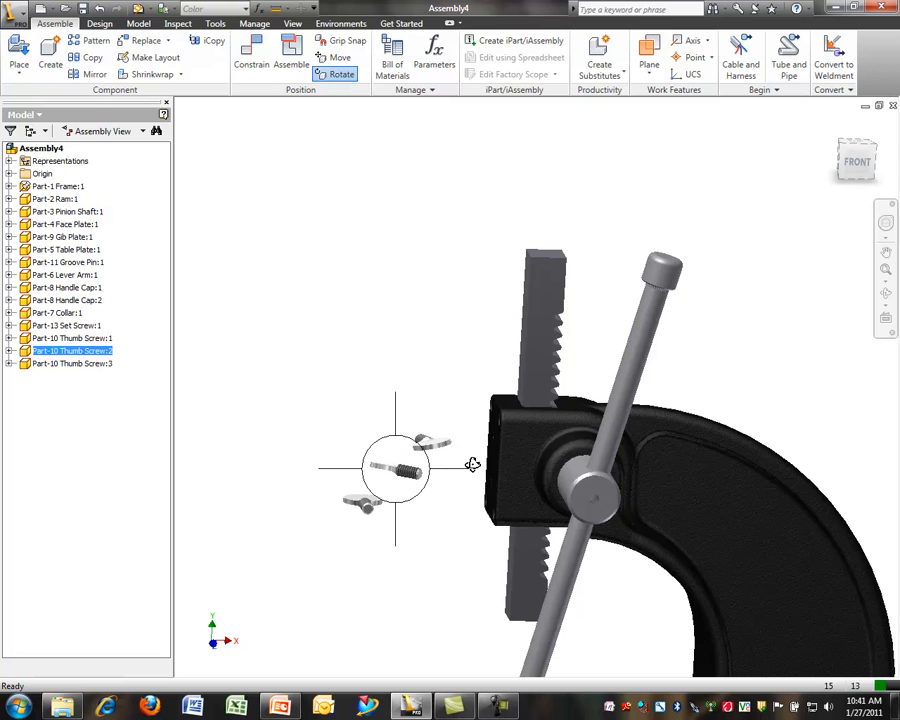
click(363, 504)
drag(363, 504, 417, 500)
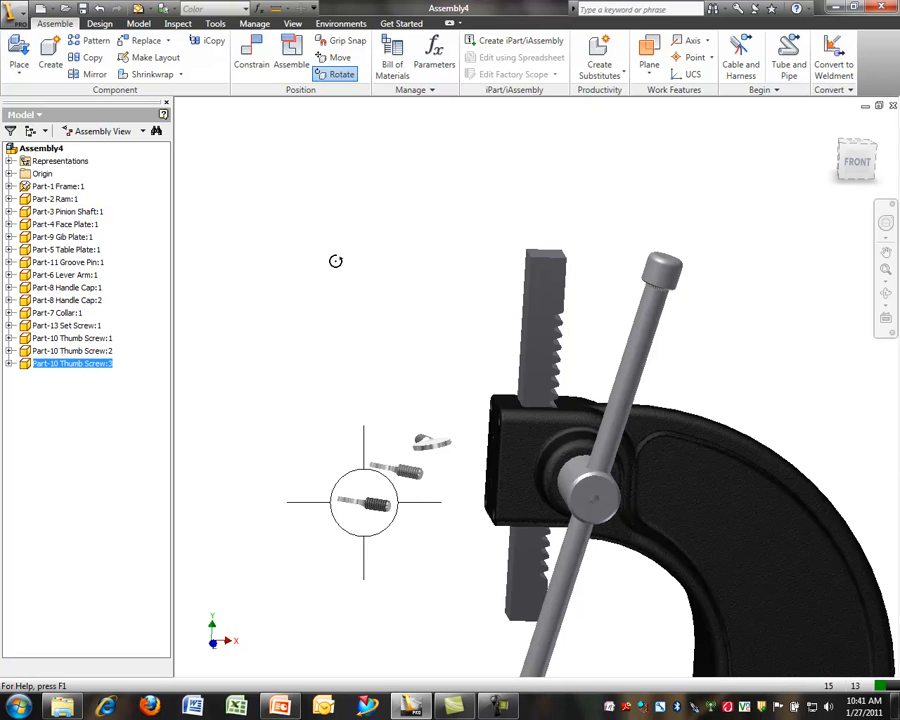
key(Escape)
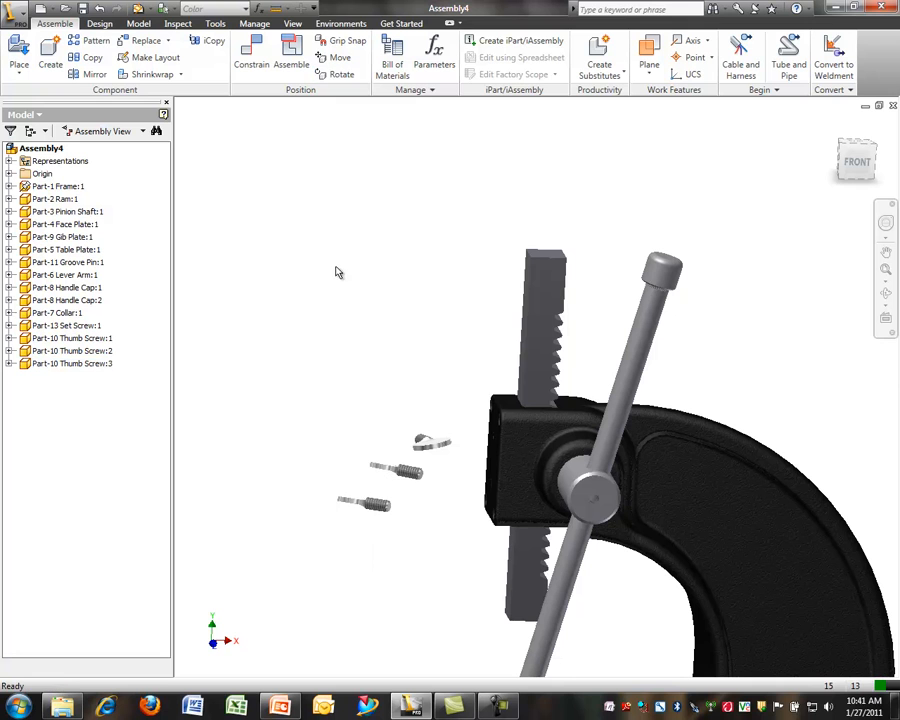
- Mate the first thumb screw's axis with the axis of the threaded hole in the pinion shaft's lever-side end, at 0 offset
click(251, 55)
scroll(384, 414, down, 5)
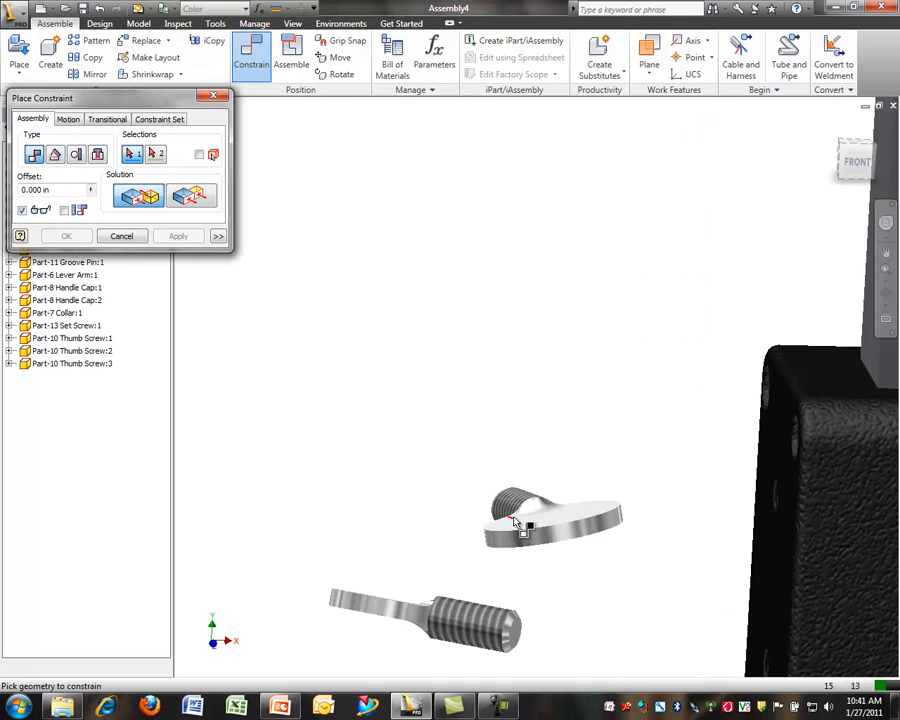
click(512, 497)
scroll(450, 420, up, 3)
scroll(590, 525, down, 5)
click(600, 519)
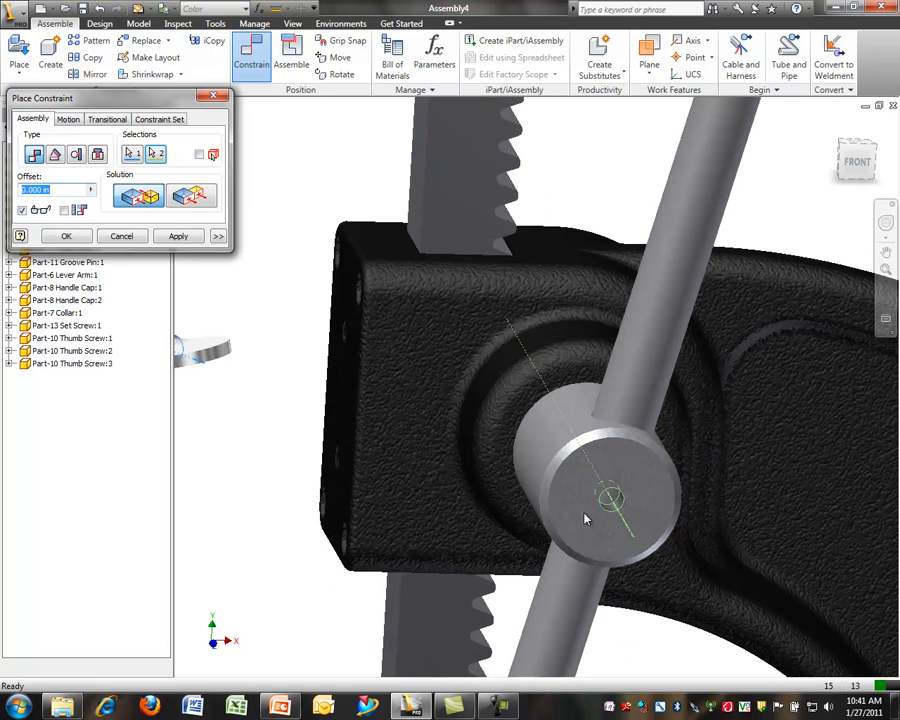
click(177, 237)
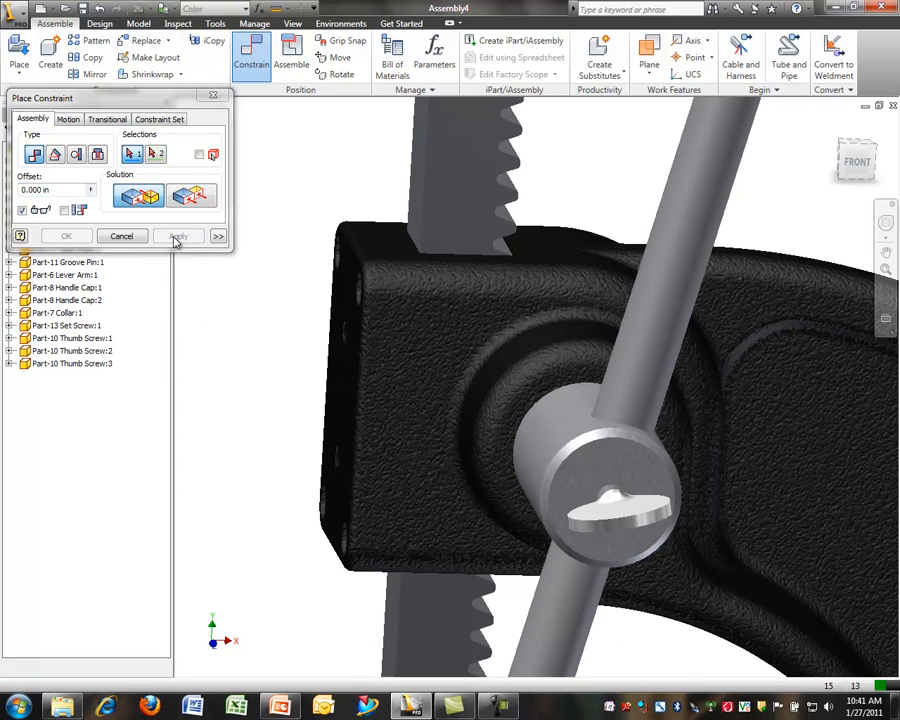
- Mate the second thumb screw's axis with the axis of the face plate's upper center hole, at 0 offset
scroll(323, 333, up, 5)
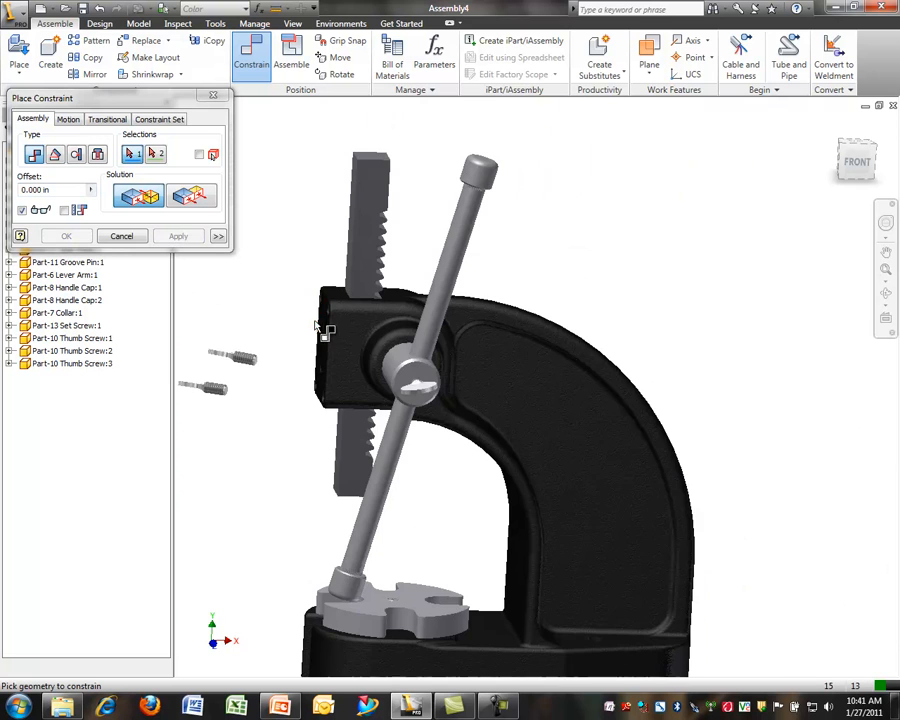
click(250, 358)
shift+middle_drag(288, 363, 326, 350)
scroll(344, 340, down, 6)
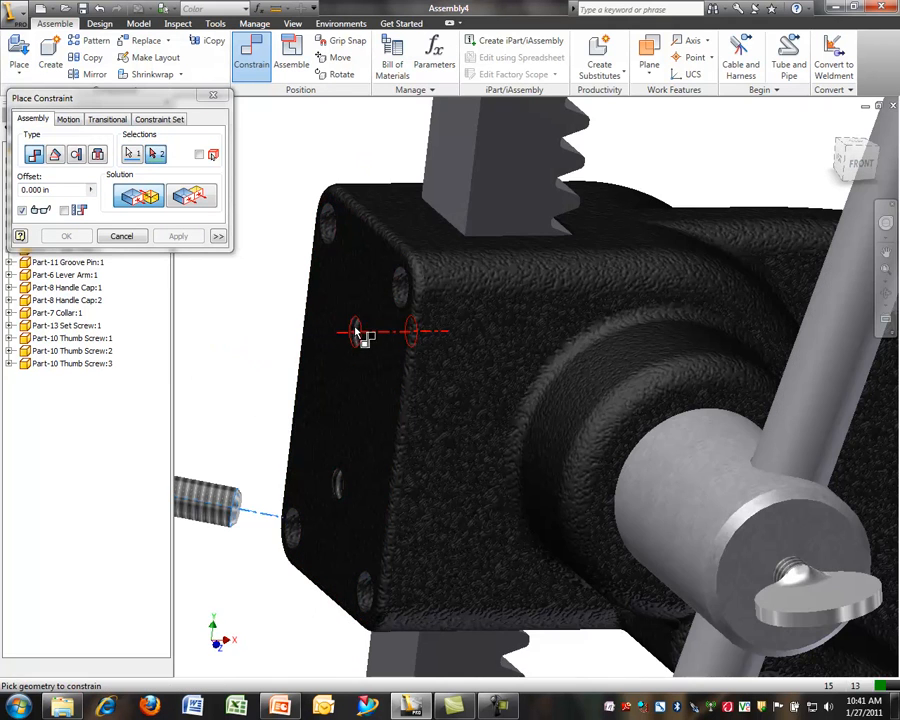
click(355, 333)
click(177, 236)
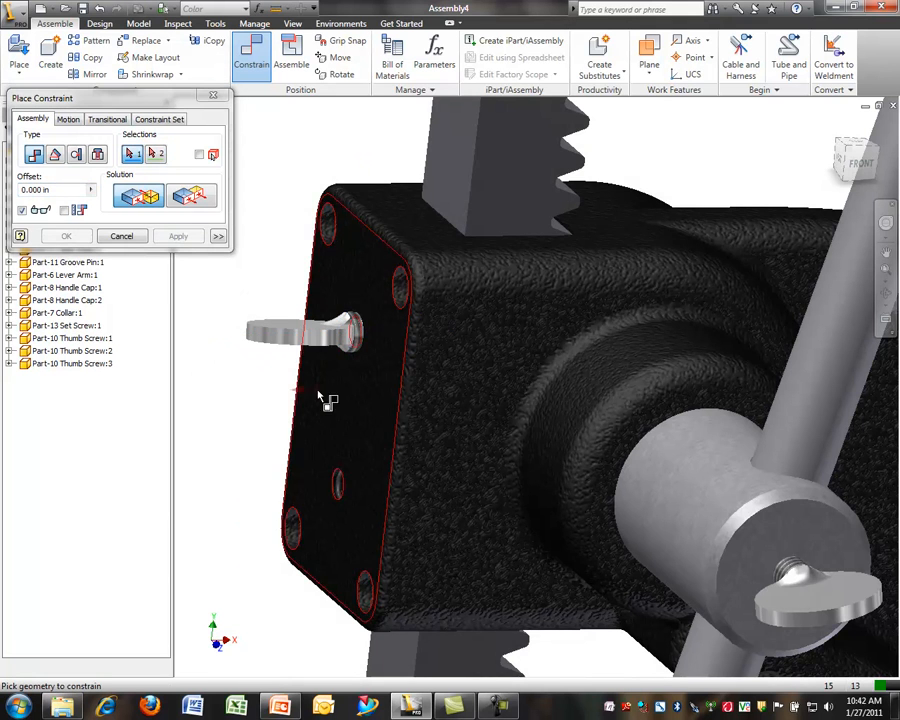
- Mate the third thumb screw's axis with the axis of the face plate's lower center hole, at 0 offset
scroll(252, 396, up, 5)
click(215, 526)
scroll(360, 475, down, 5)
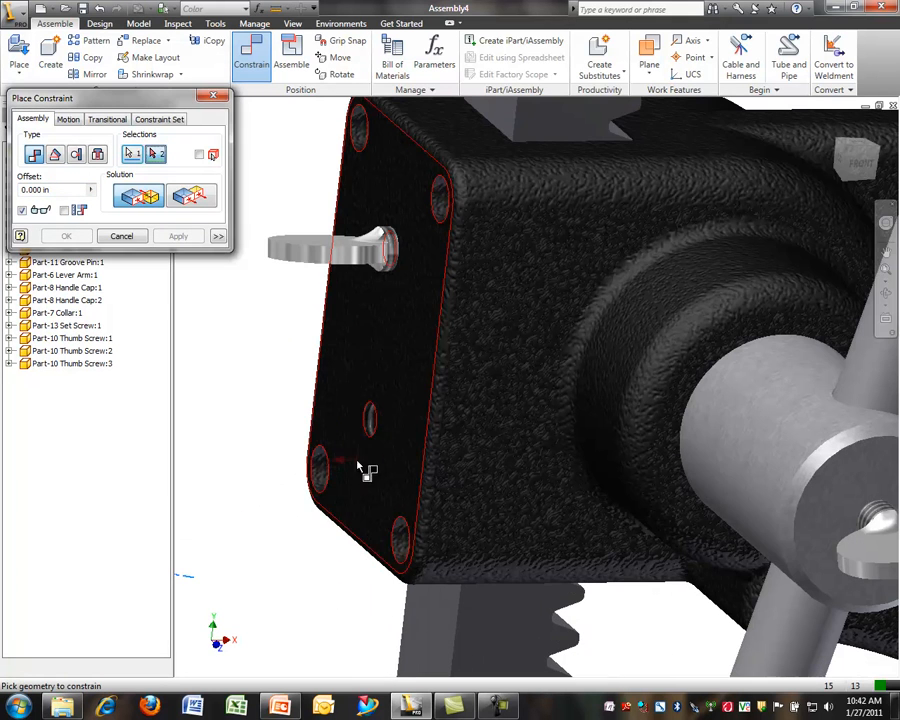
click(369, 421)
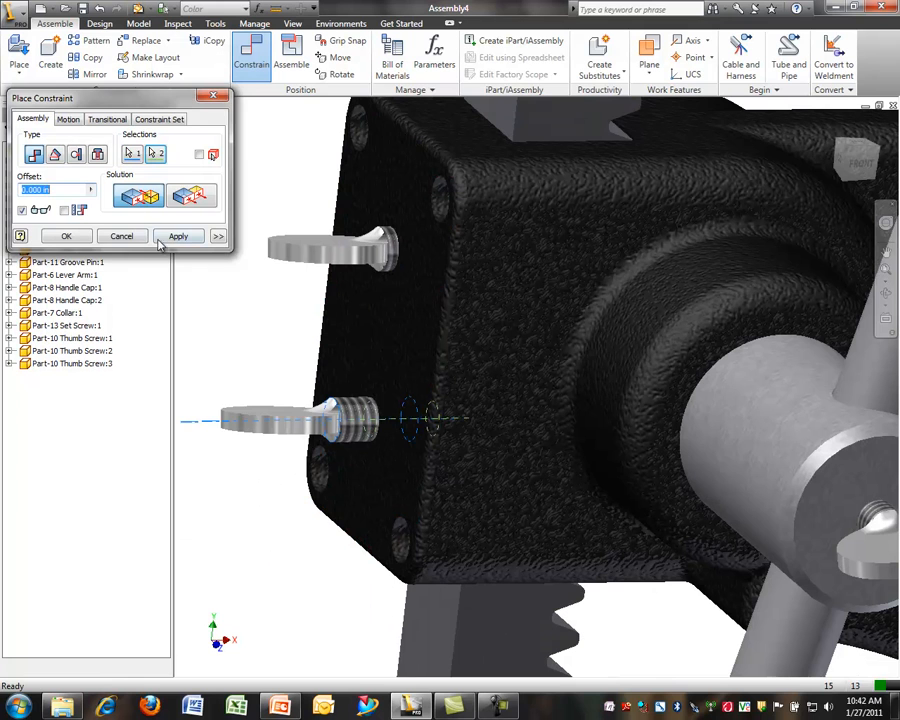
click(178, 236)
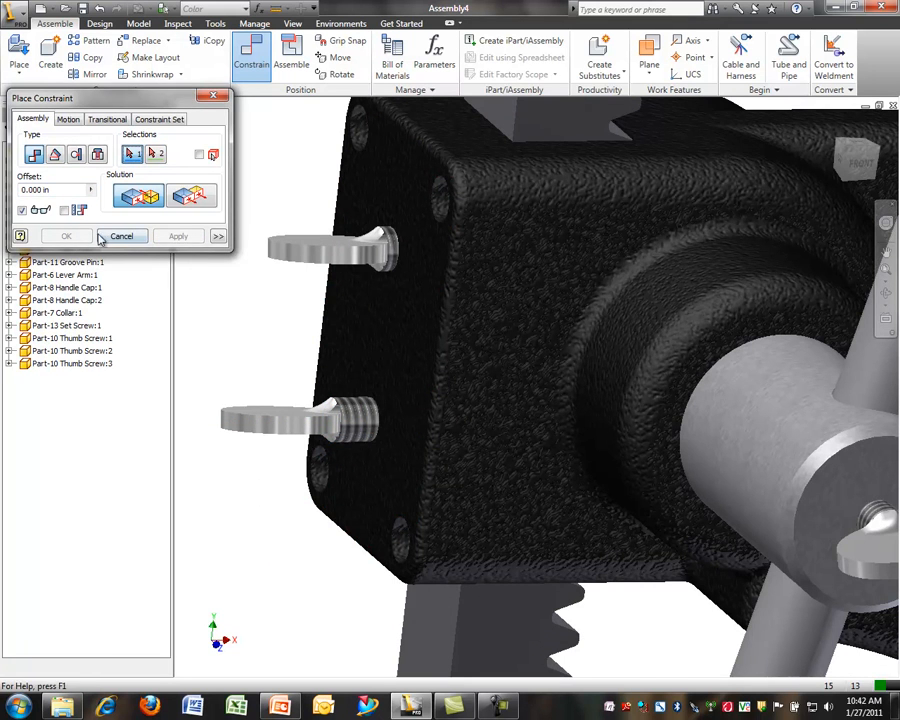
click(108, 237)
- Pull the lower face plate thumb screw and the pinion shaft thumb screw outward along their hole axes to expose their tips
scroll(246, 242, up, 5)
mouse_move(290, 241)
shift+middle_down()
mouse_move(314, 229)
mouse_move(300, 245)
shift+middle_up()
drag(300, 245, 266, 278)
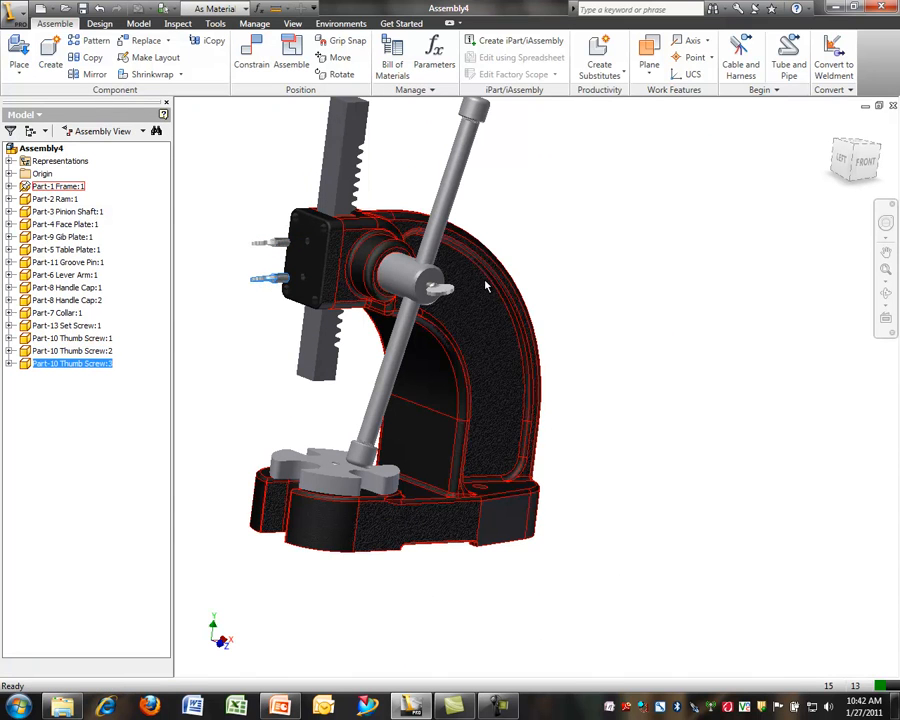
drag(441, 295, 458, 296)
shift+middle_drag(462, 301, 480, 305)
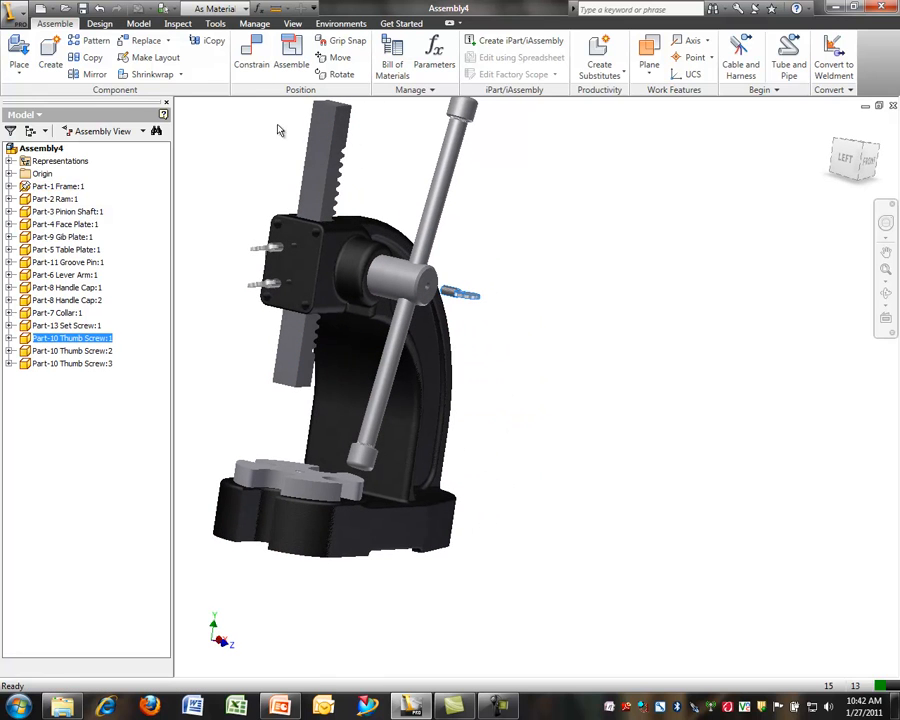
- Apply an outside tangent constraint with 0 offset between the first thumb screw's flat tip face and the lever arm's cylindrical surface
click(251, 55)
click(77, 155)
shift+middle_drag(445, 256, 505, 271)
scroll(424, 297, up, 5)
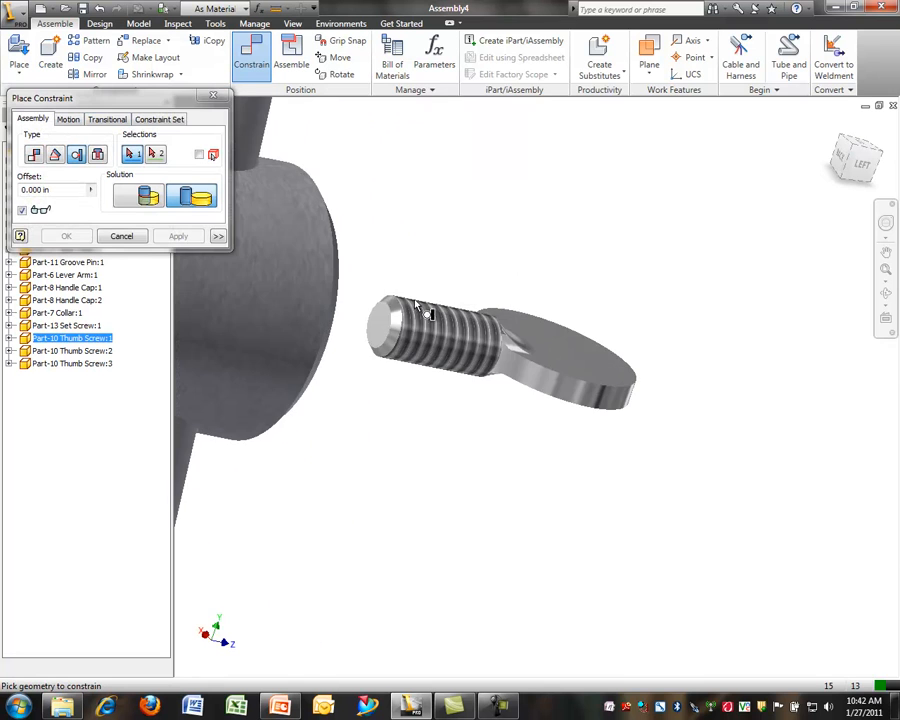
click(387, 323)
scroll(527, 200, down, 5)
shift+middle_drag(554, 192, 447, 160)
click(440, 162)
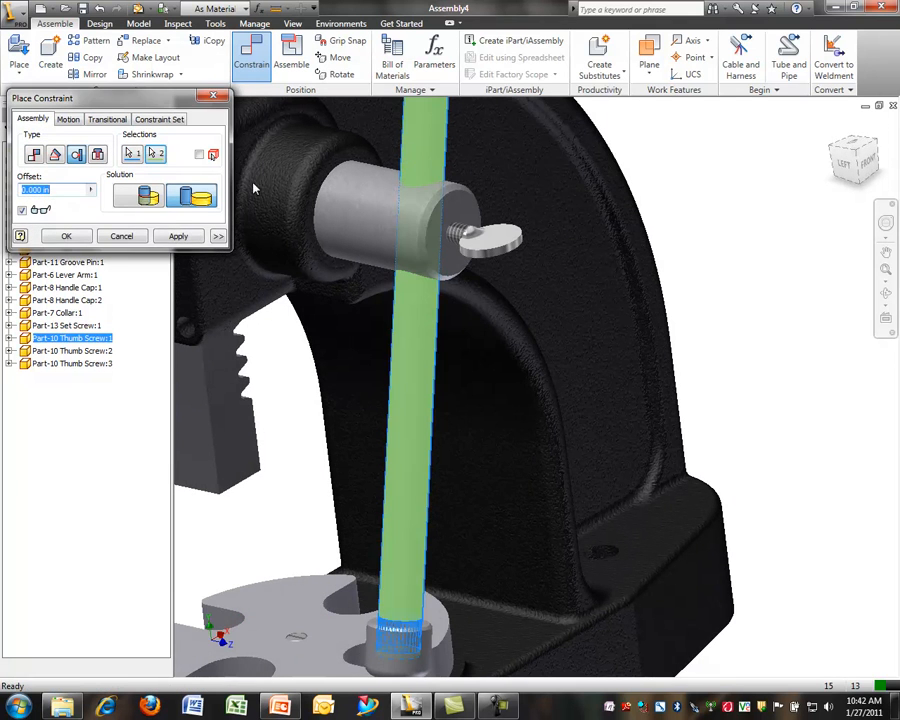
click(187, 237)
- Mate the upper face plate thumb screw's flat tip face with the gib plate face behind its hole, at 0 offset
key(F6)
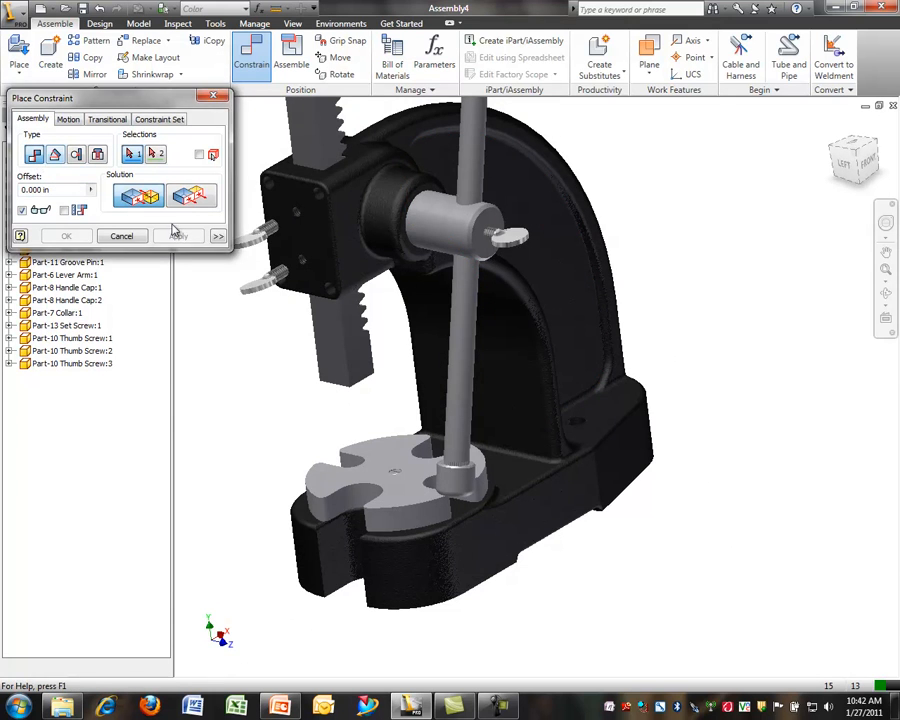
shift+middle_drag(287, 235, 258, 290)
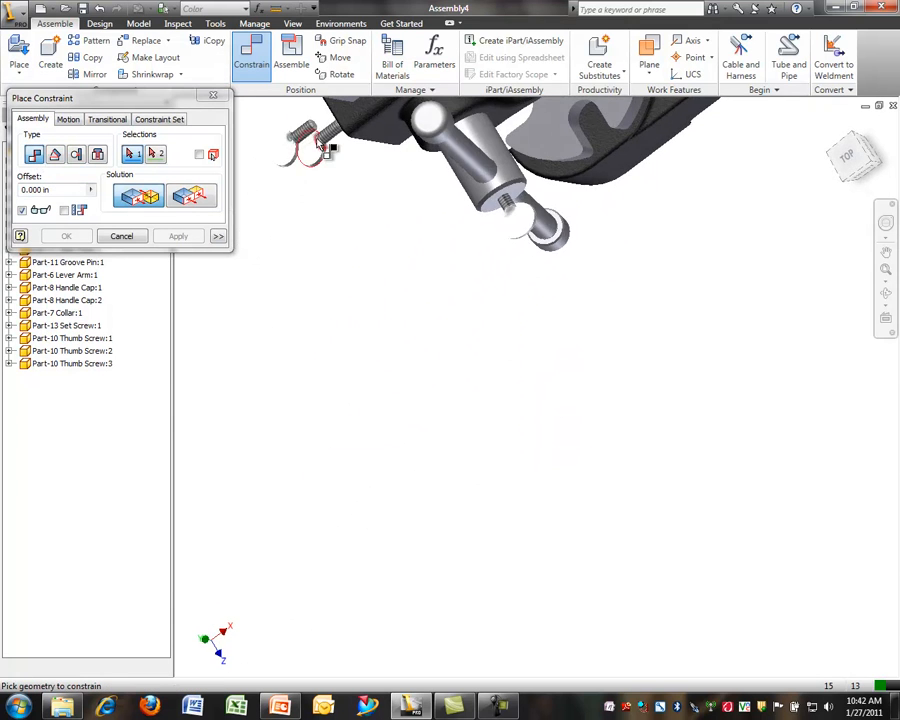
scroll(318, 155, up, 3)
click(294, 147)
shift+middle_drag(296, 148, 394, 88)
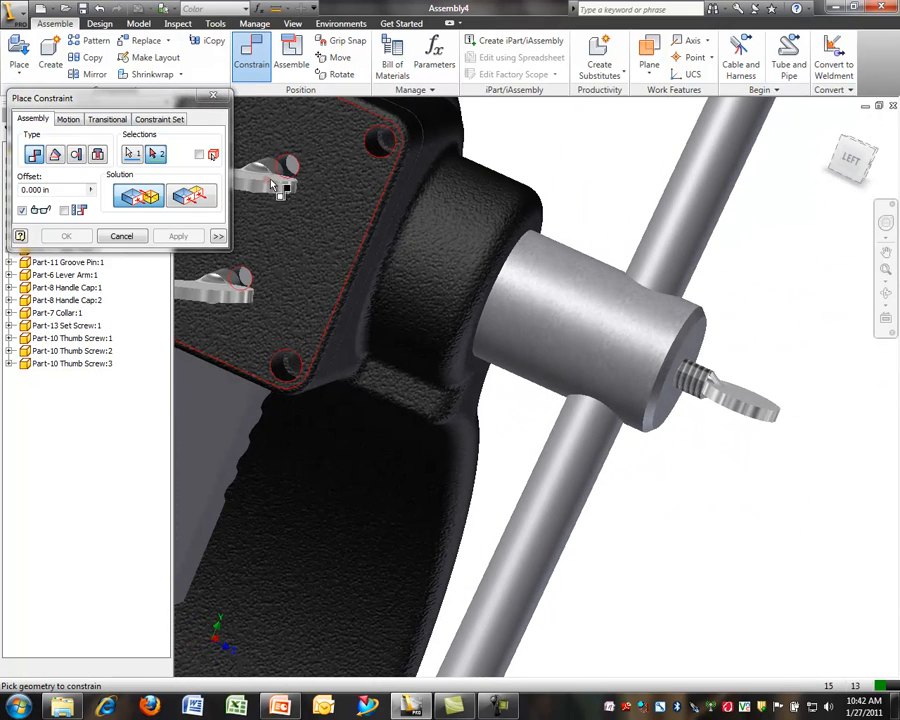
scroll(298, 170, up, 4)
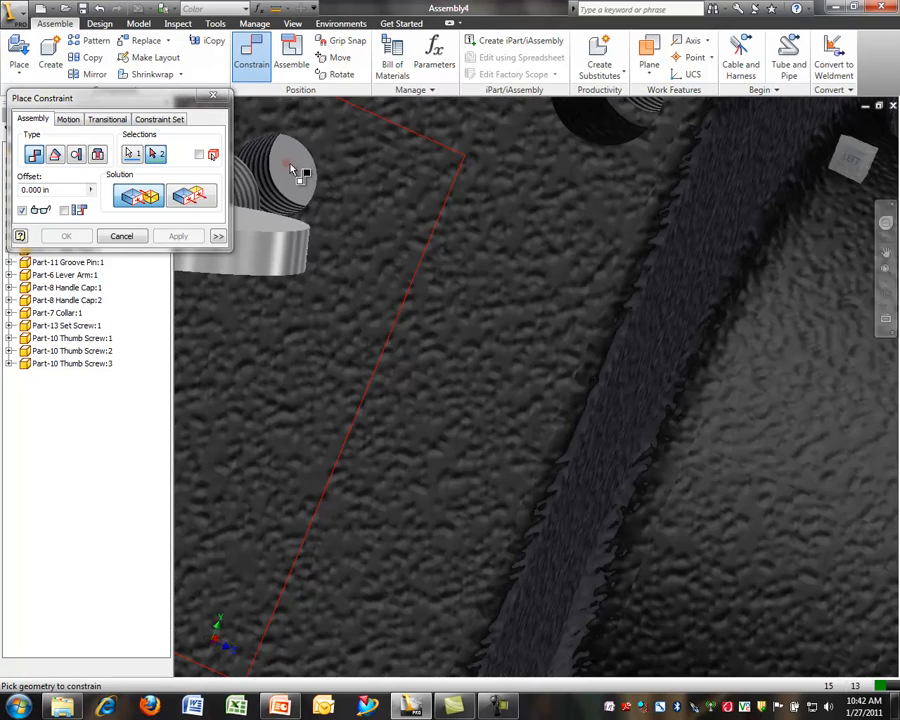
click(298, 178)
click(180, 234)
- Mate the lower face plate thumb screw's flat tip face with the gib plate face behind its hole, at 0 offset
scroll(275, 236, down, 5)
shift+middle_drag(293, 146, 305, 225)
scroll(569, 222, up, 5)
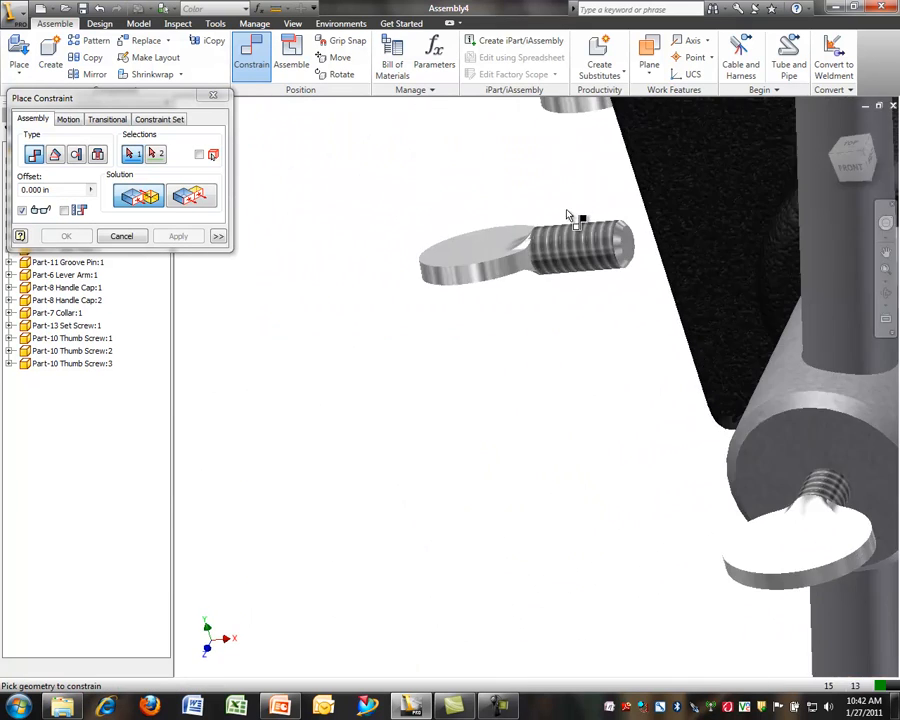
click(747, 291)
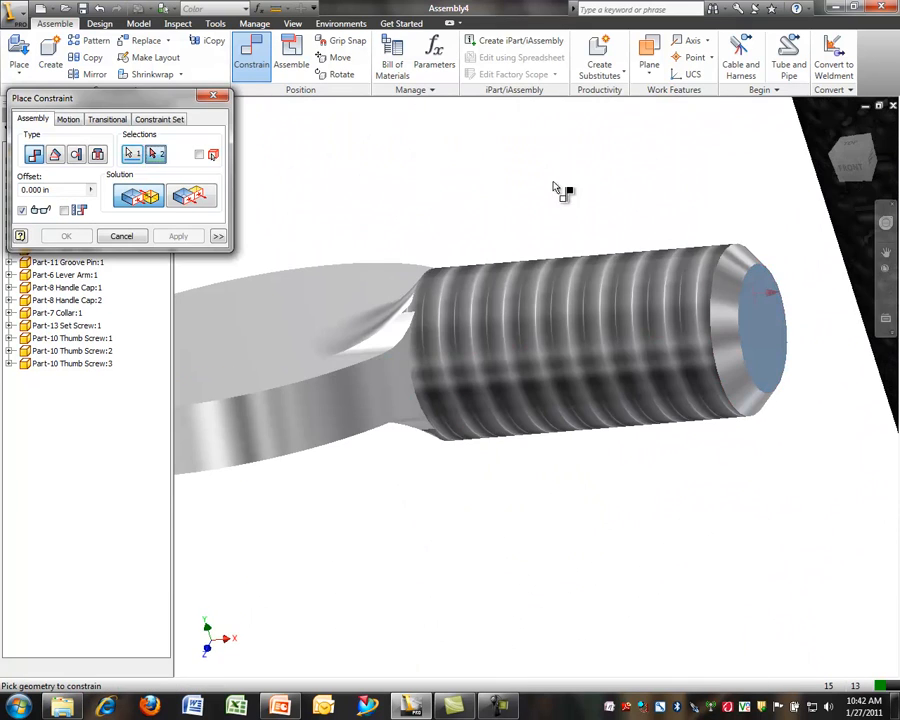
scroll(547, 185, down, 5)
shift+middle_drag(547, 185, 546, 487)
scroll(546, 487, down, 5)
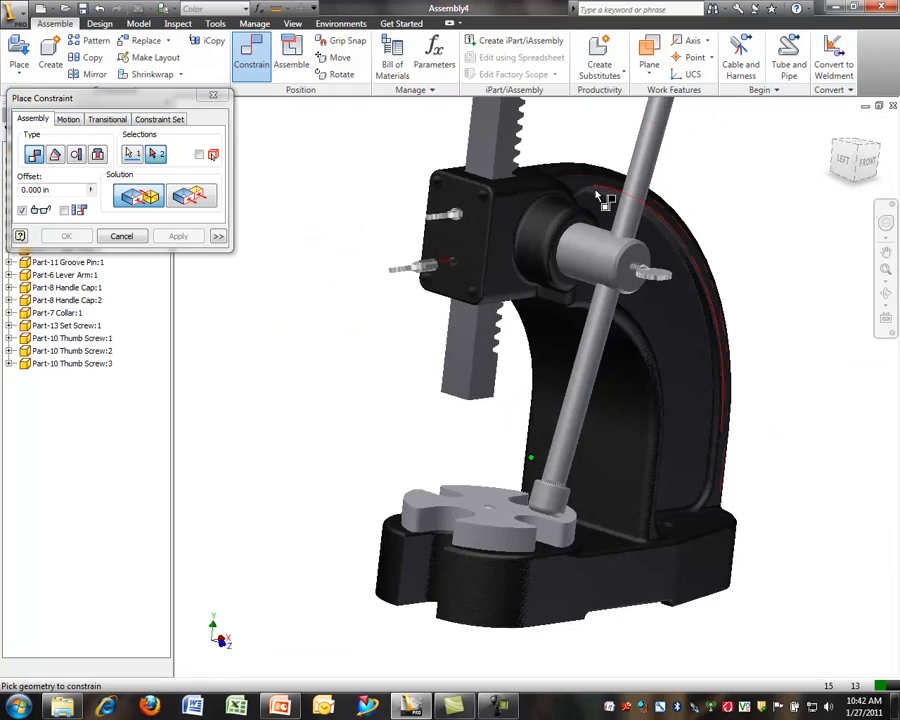
mouse_move(476, 260)
shift+middle_down()
mouse_move(461, 248)
mouse_move(468, 257)
shift+middle_up()
scroll(460, 268, up, 5)
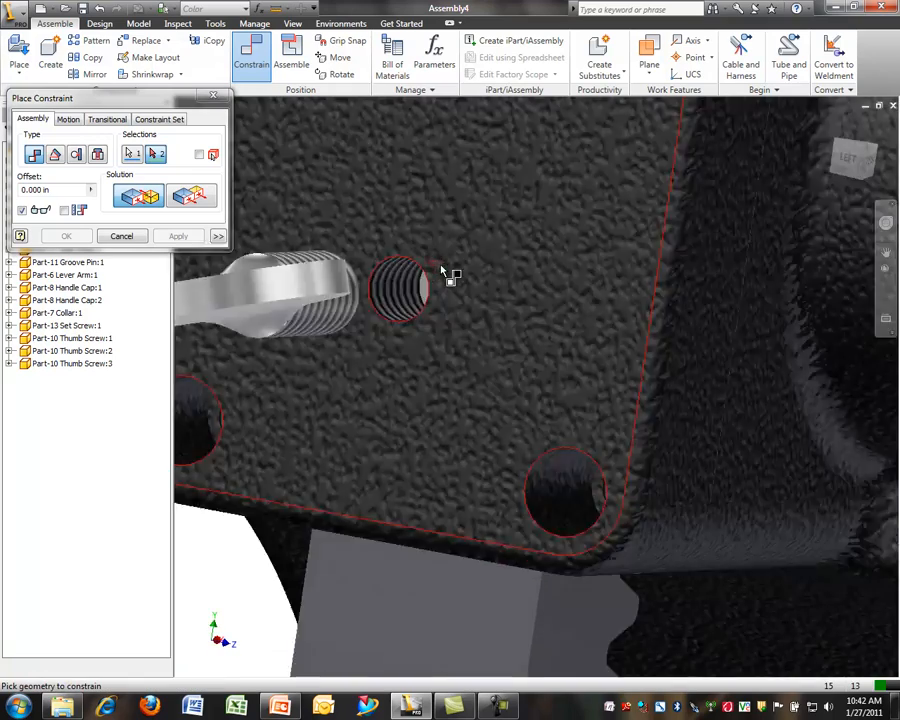
scroll(418, 288, up, 3)
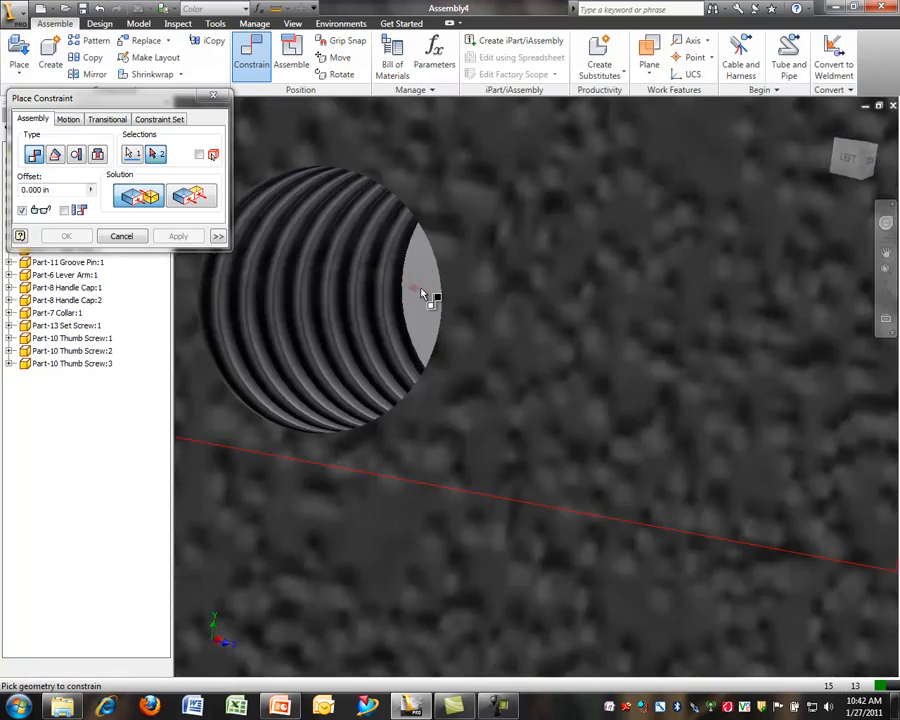
click(430, 297)
scroll(381, 247, down, 4)
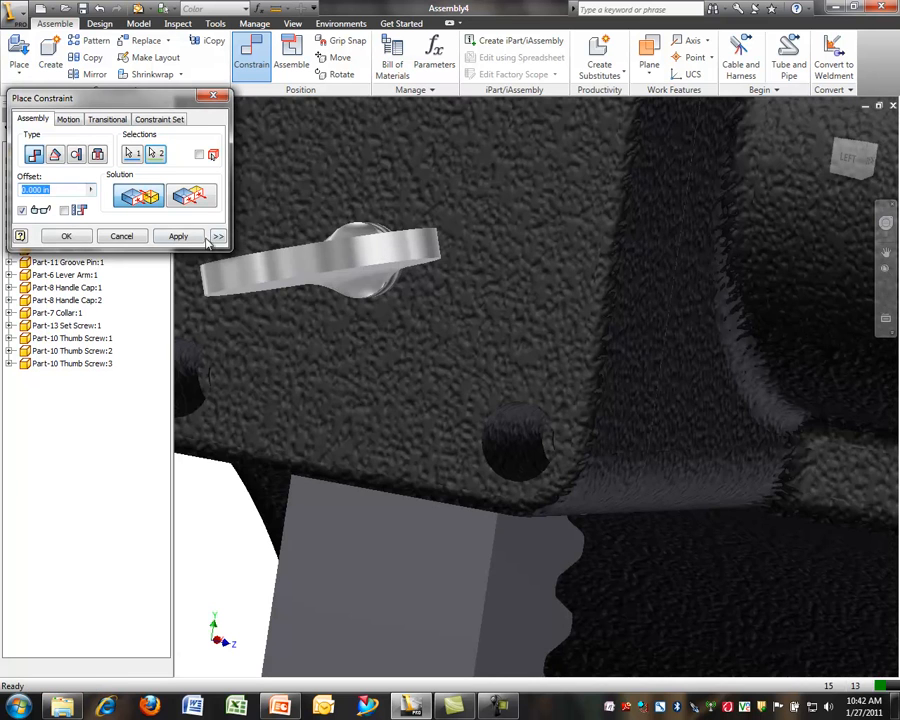
click(178, 236)
scroll(470, 258, down, 10)
shift+middle_drag(470, 256, 438, 258)
click(121, 236)
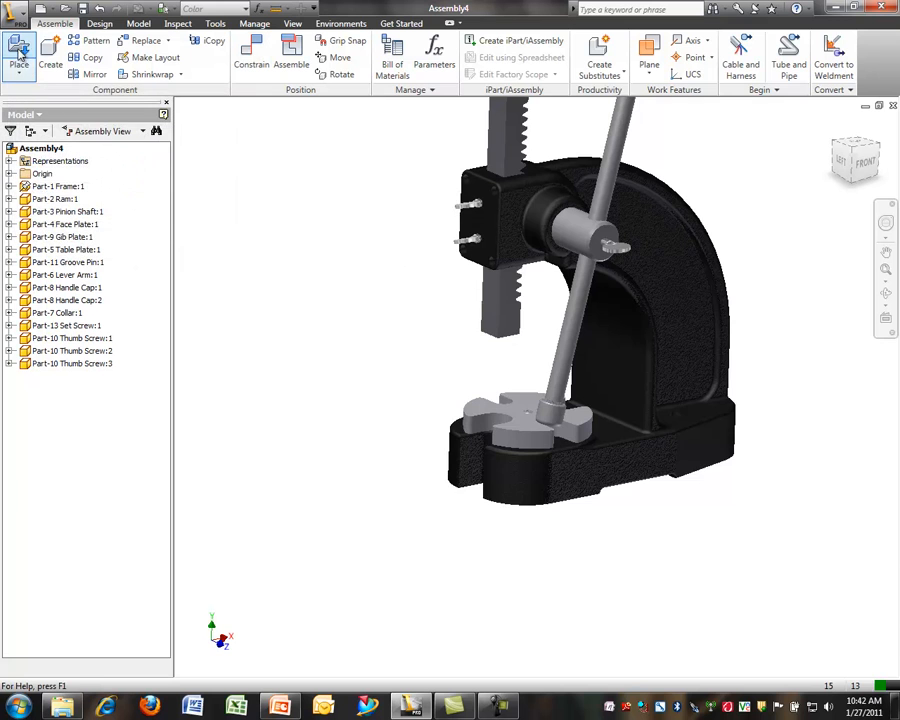
- Place four instances of Part-12 Cap Screw.ipt in front of the frame's head
click(19, 52)
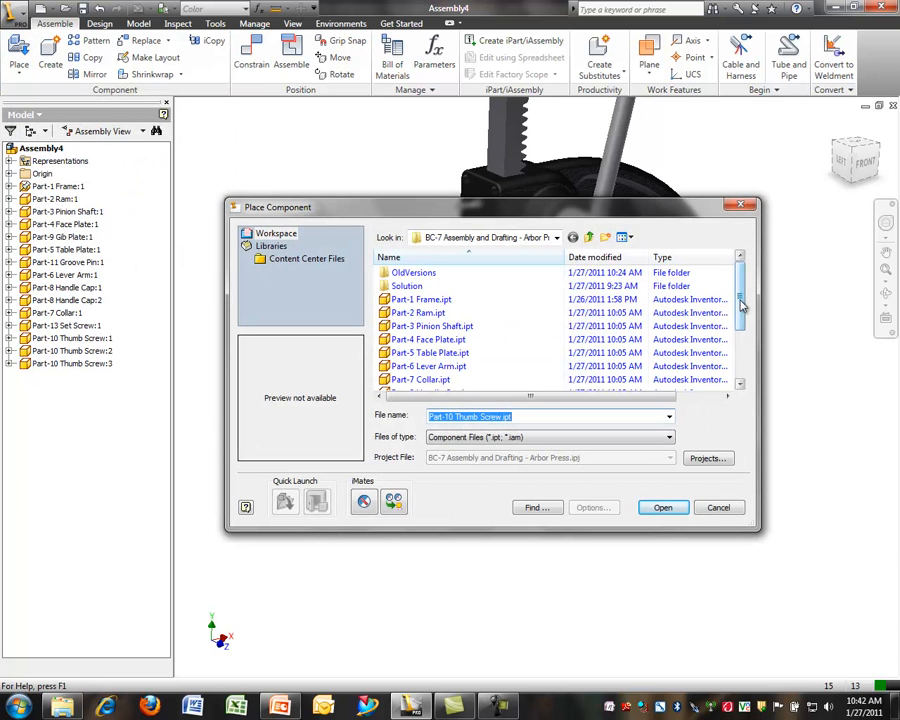
drag(741, 297, 741, 366)
click(430, 366)
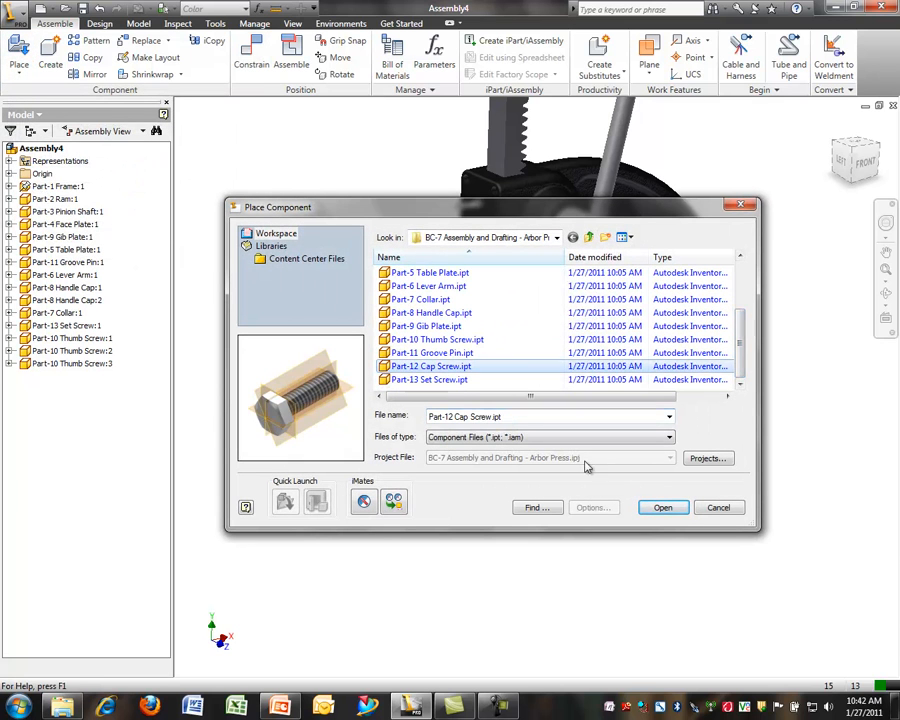
click(663, 507)
click(426, 312)
click(384, 314)
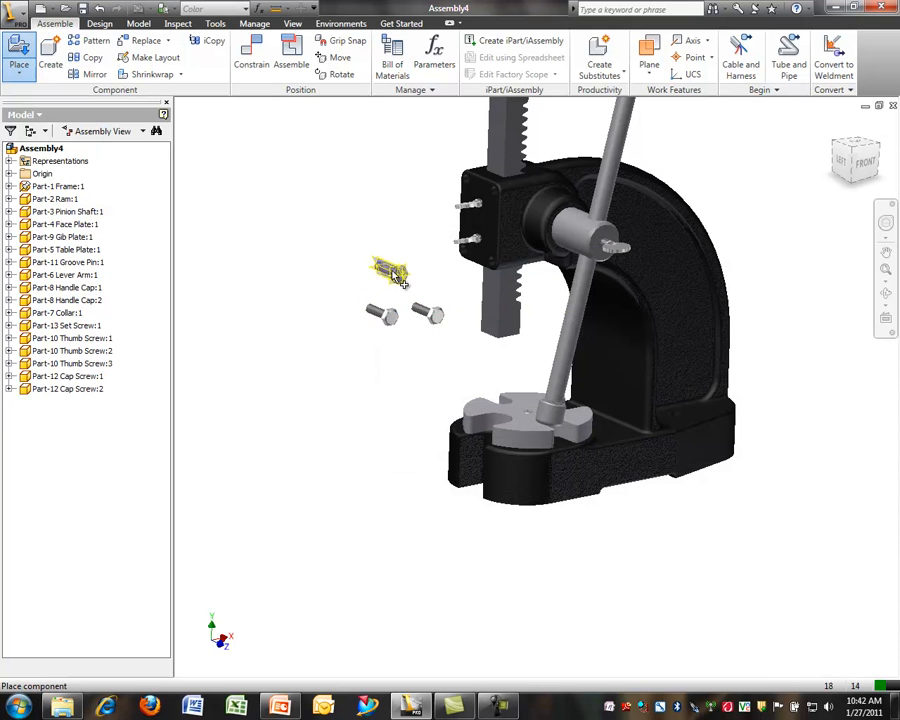
click(392, 270)
click(421, 271)
key(Escape)
- Apply an opposed insert constraint with 0 offset between a cap screw's under-head edge and the face plate's upper corner hole nearest the lever
click(253, 52)
click(97, 155)
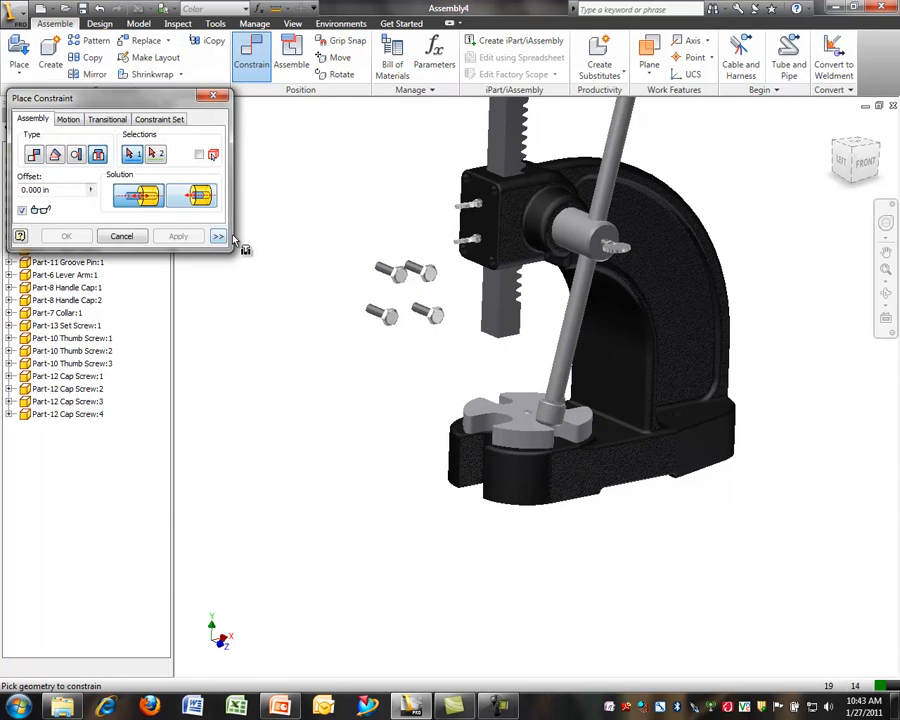
shift+middle_drag(335, 272, 330, 195)
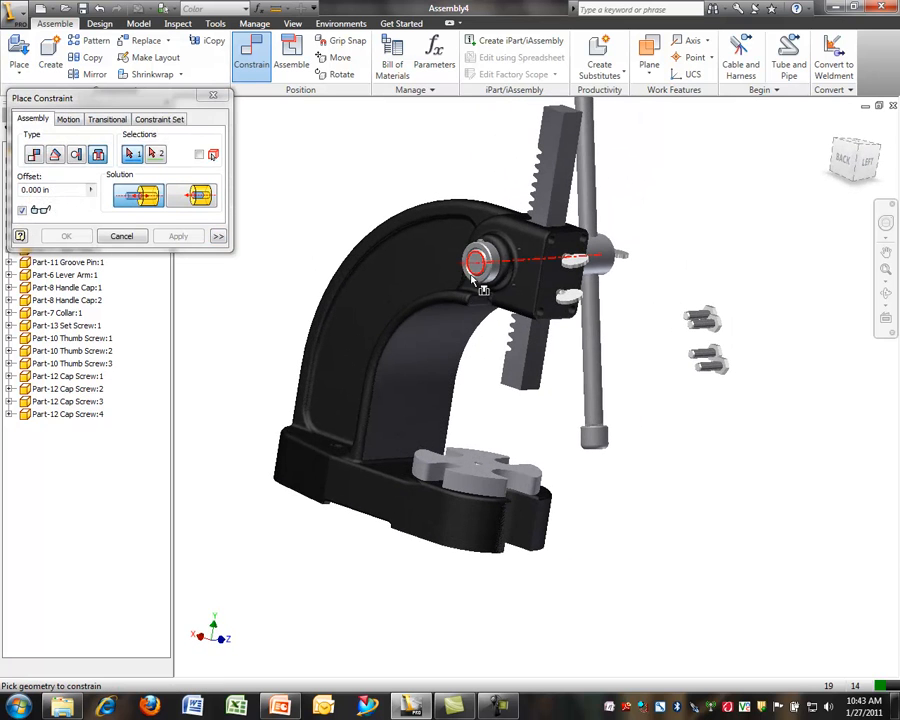
scroll(715, 315, up, 5)
click(686, 340)
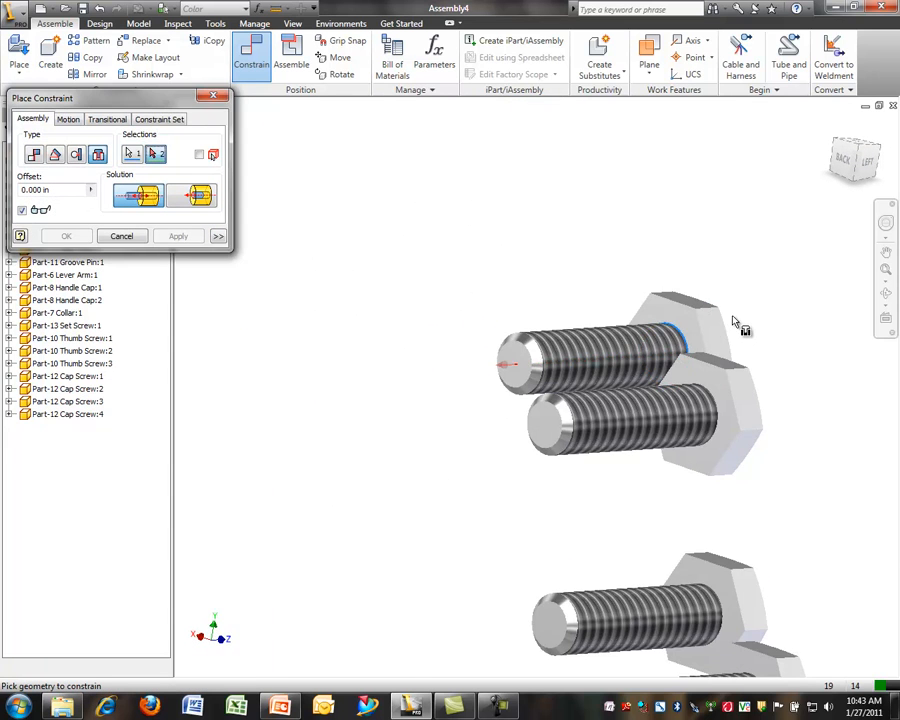
scroll(737, 317, down, 3)
click(421, 162)
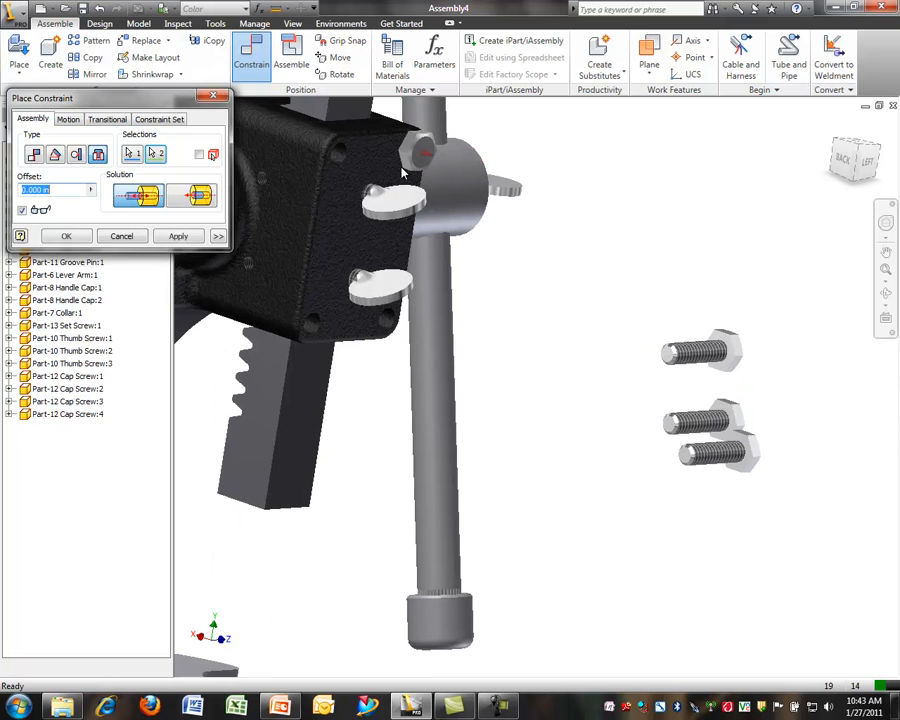
click(178, 236)
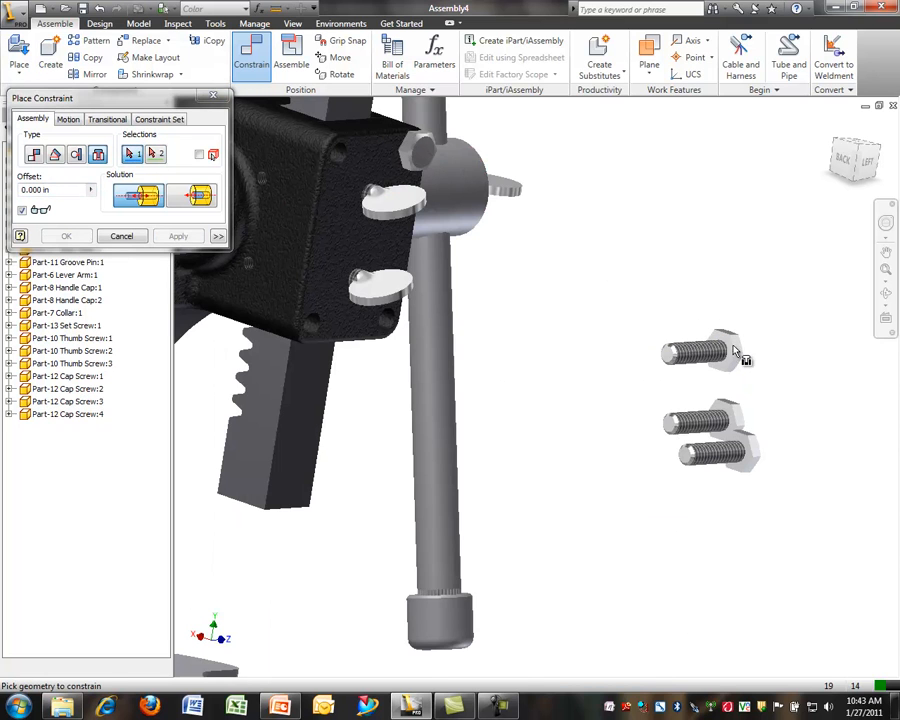
- Insert a second cap screw into the face plate's other upper corner hole with an opposed insert constraint at 0 offset
click(737, 351)
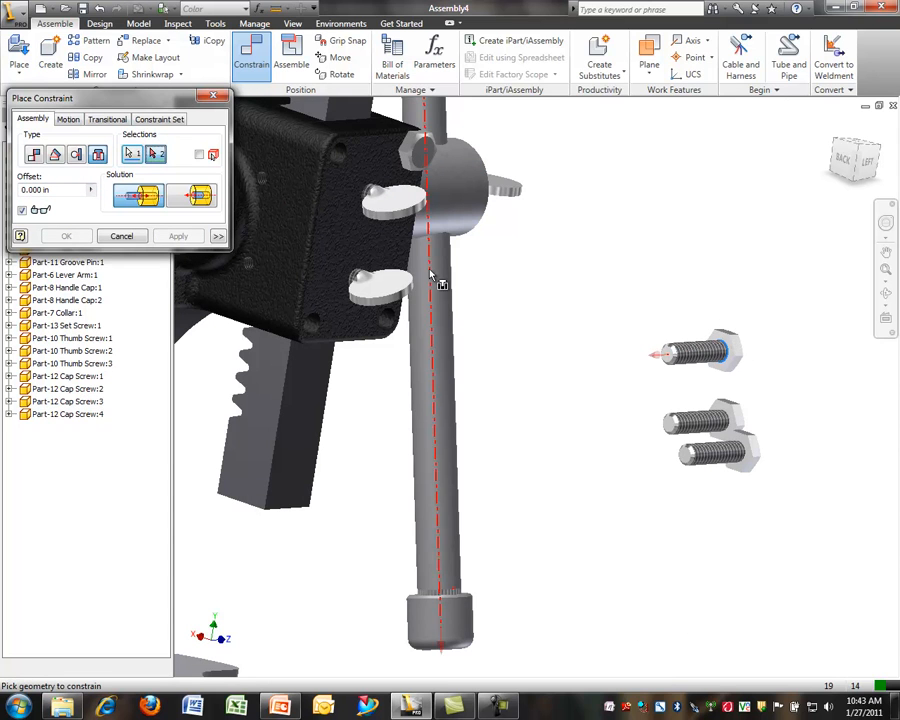
click(344, 167)
click(178, 236)
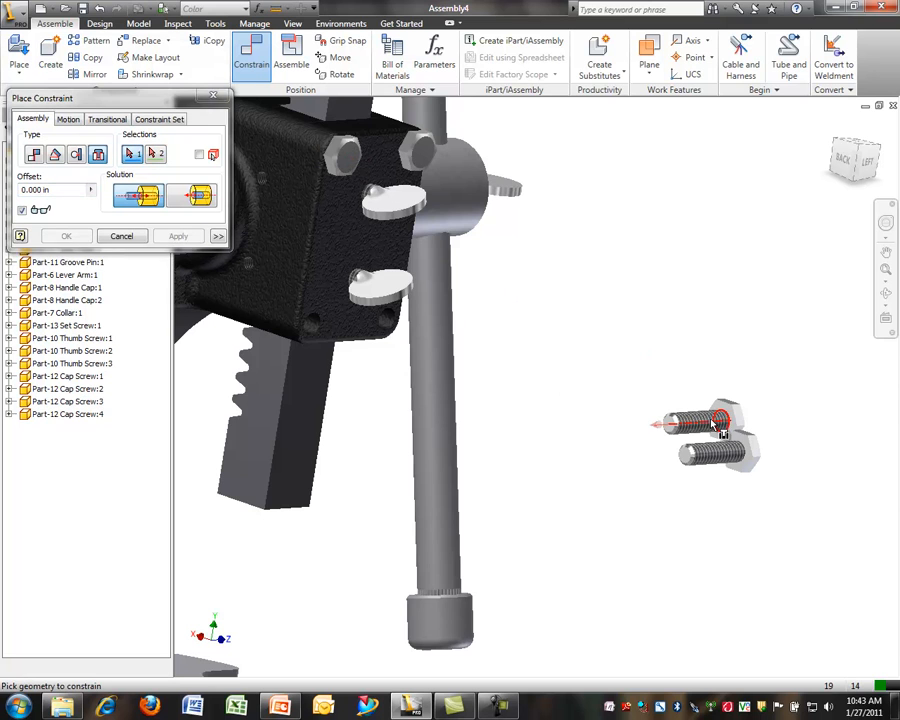
- Insert the two remaining cap screws into the face plate's lower corner holes with opposed insert constraints at 0 offset
click(737, 428)
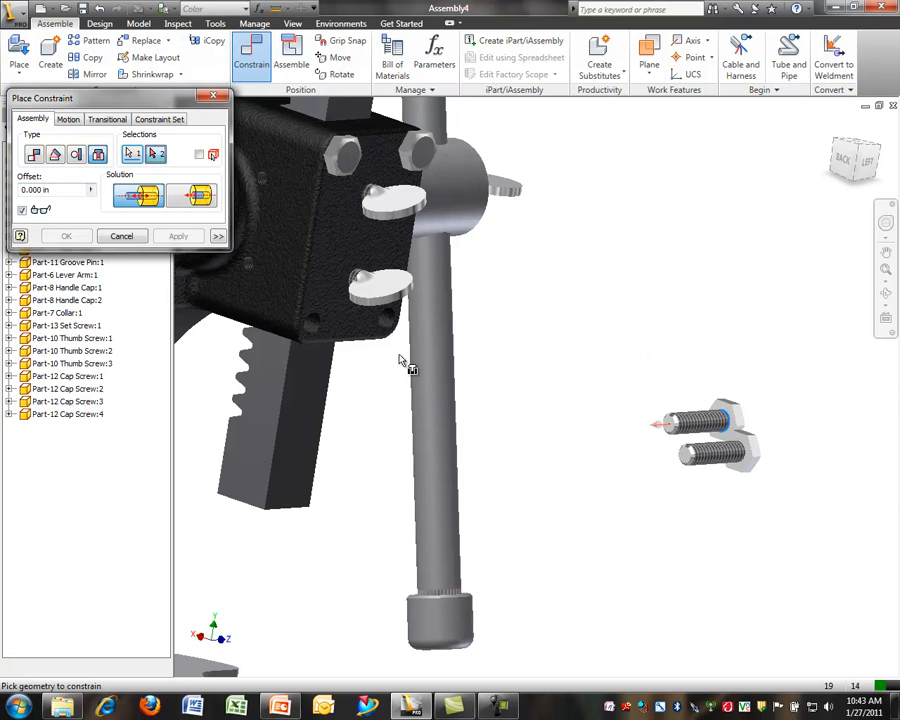
click(301, 324)
click(178, 236)
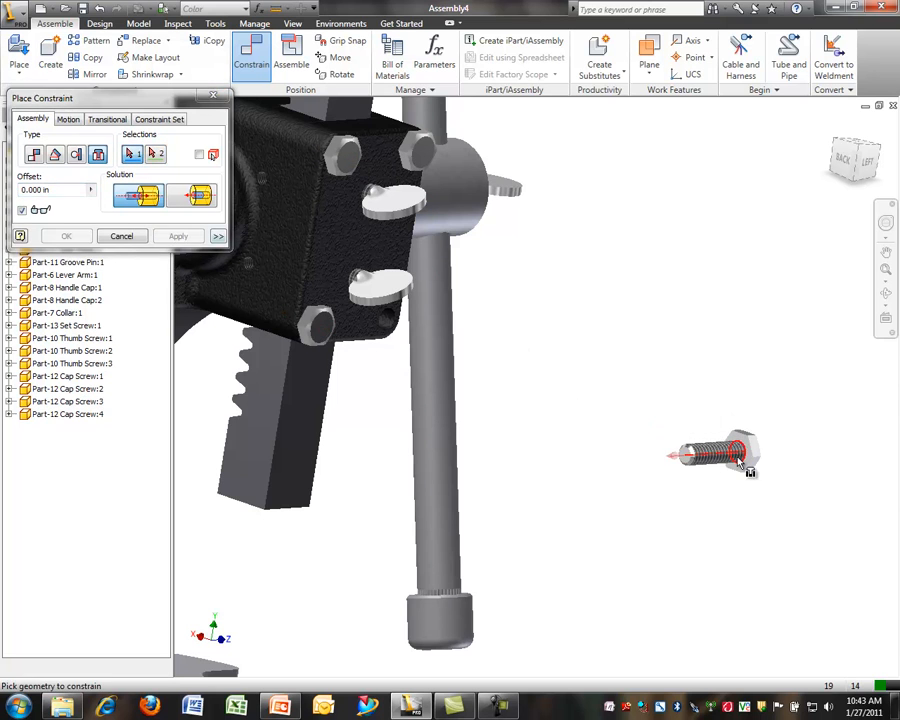
click(740, 468)
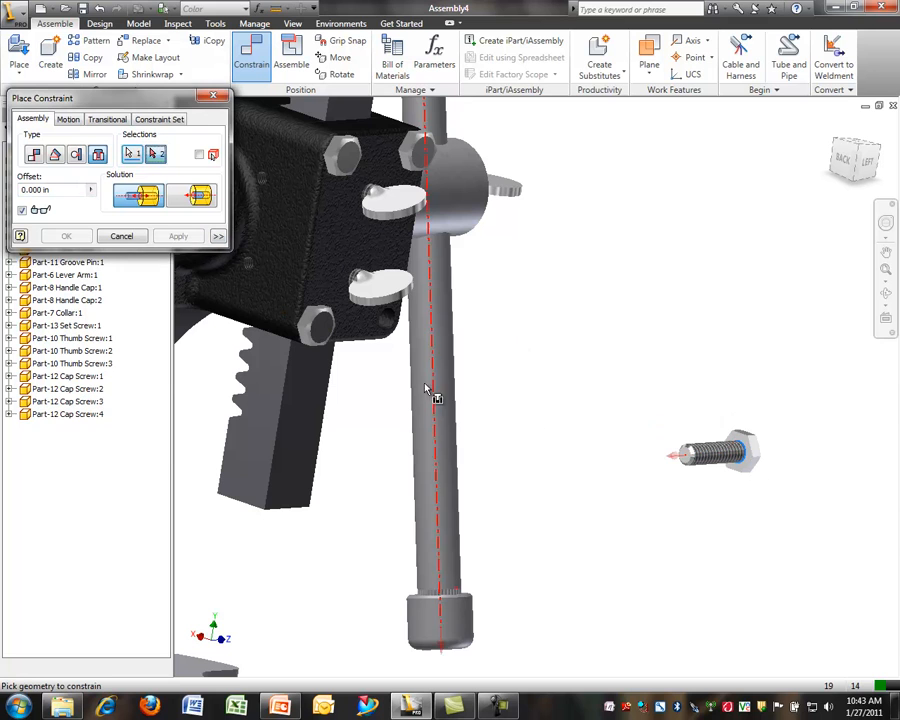
click(397, 320)
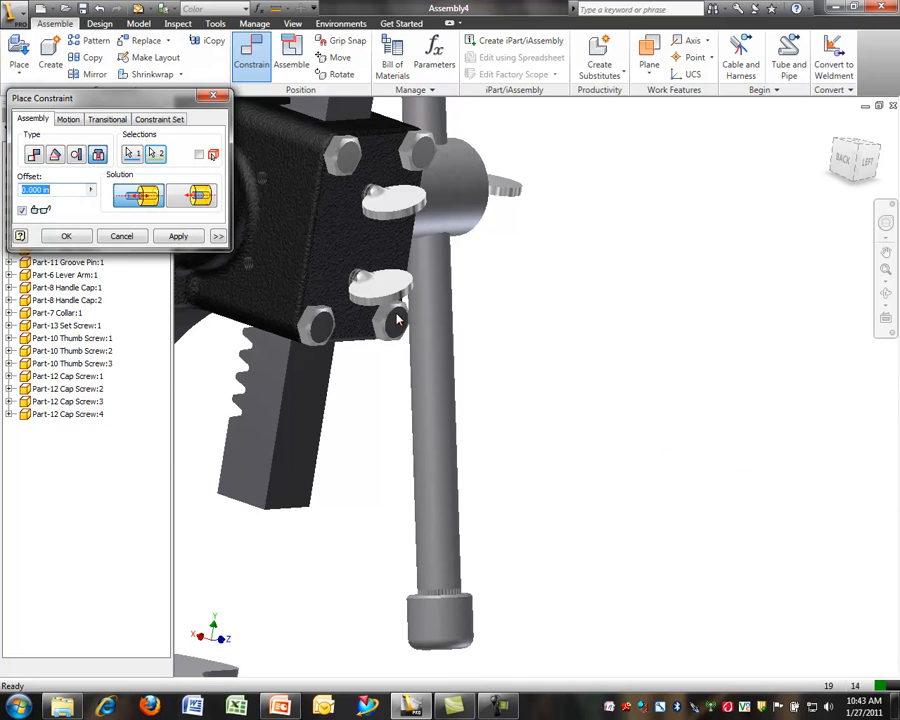
click(178, 236)
click(115, 238)
- Swing the lever arm about the pinion shaft until its upper end leans toward the ram
shift+middle_drag(508, 297, 421, 208)
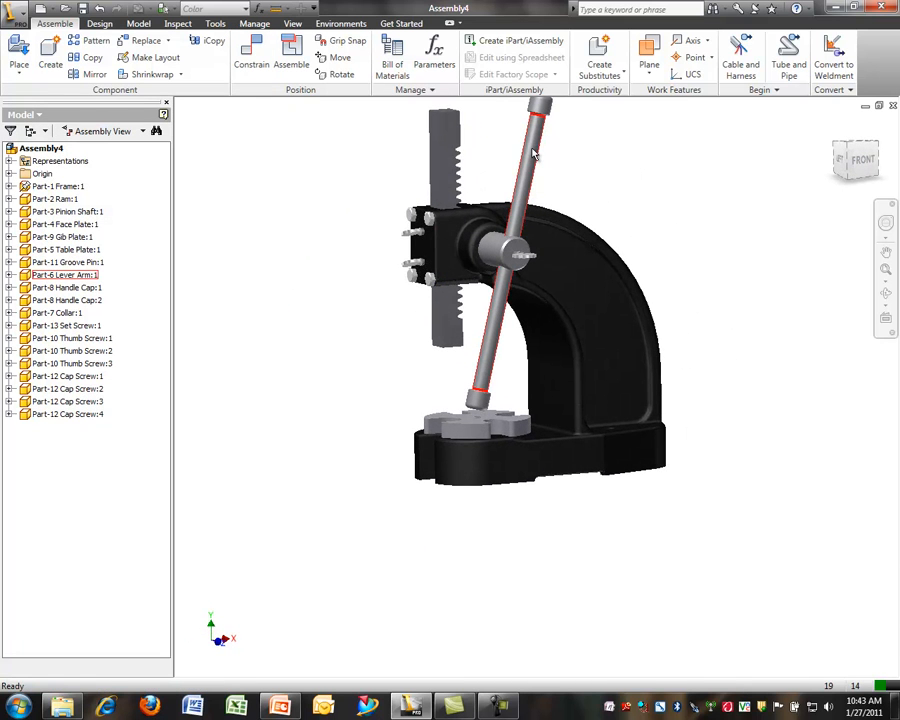
drag(534, 153, 491, 332)
scroll(507, 355, up, 3)
scroll(507, 356, down, 4)
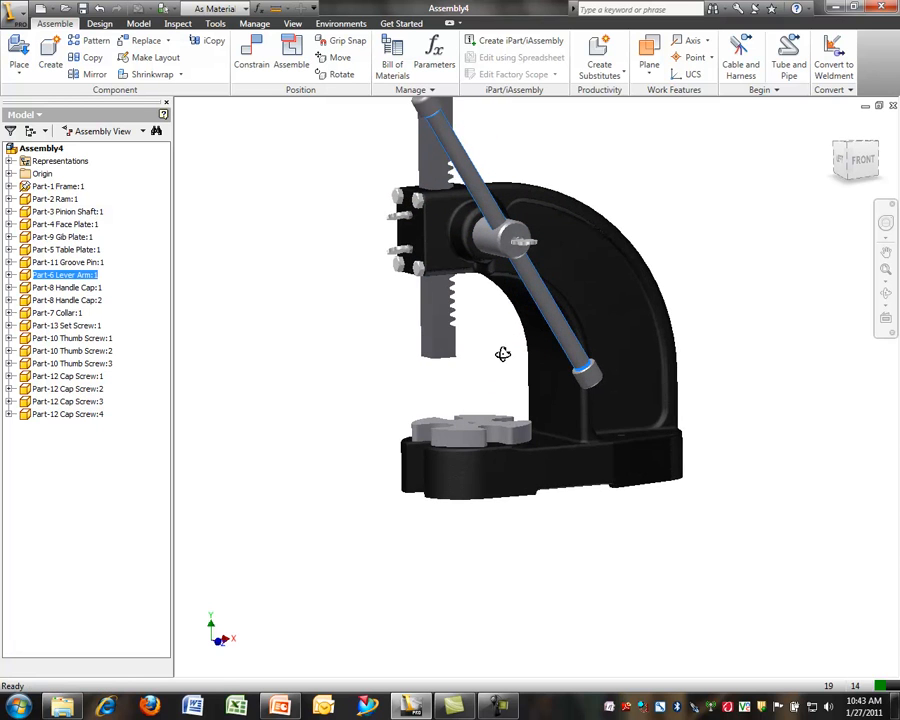
shift+middle_drag(505, 360, 516, 361)
scroll(530, 226, up, 3)
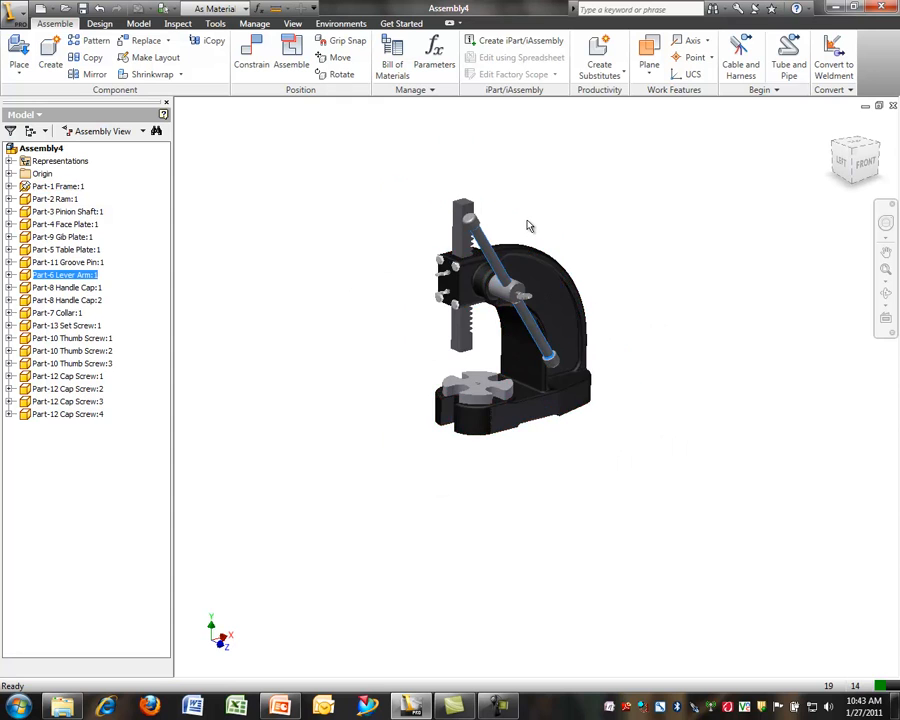
scroll(530, 226, down, 3)
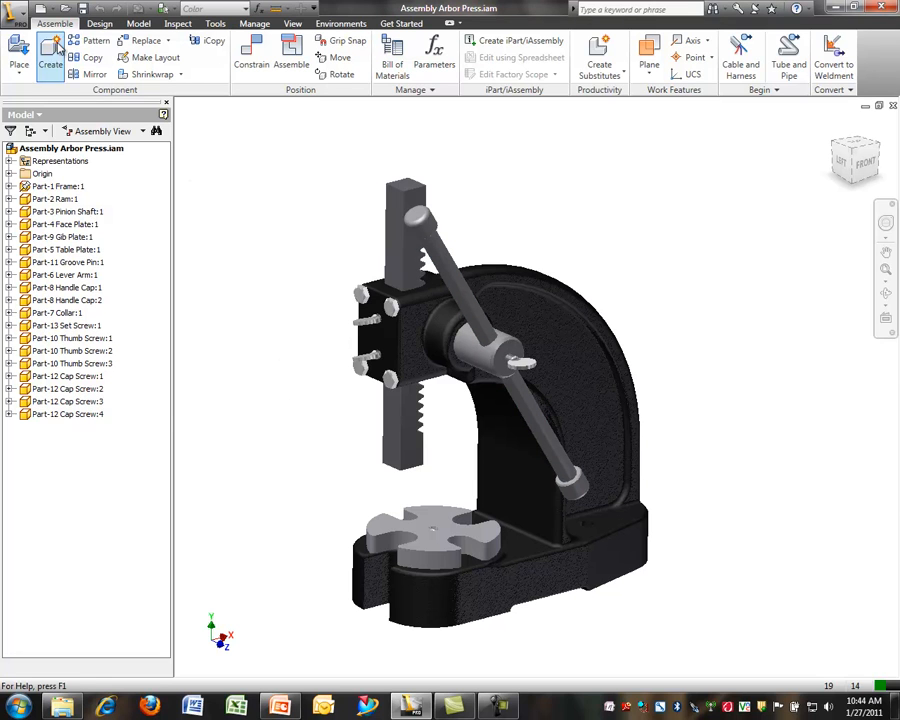
- Create a new presentation file from the Standard.ipn template
click(13, 18)
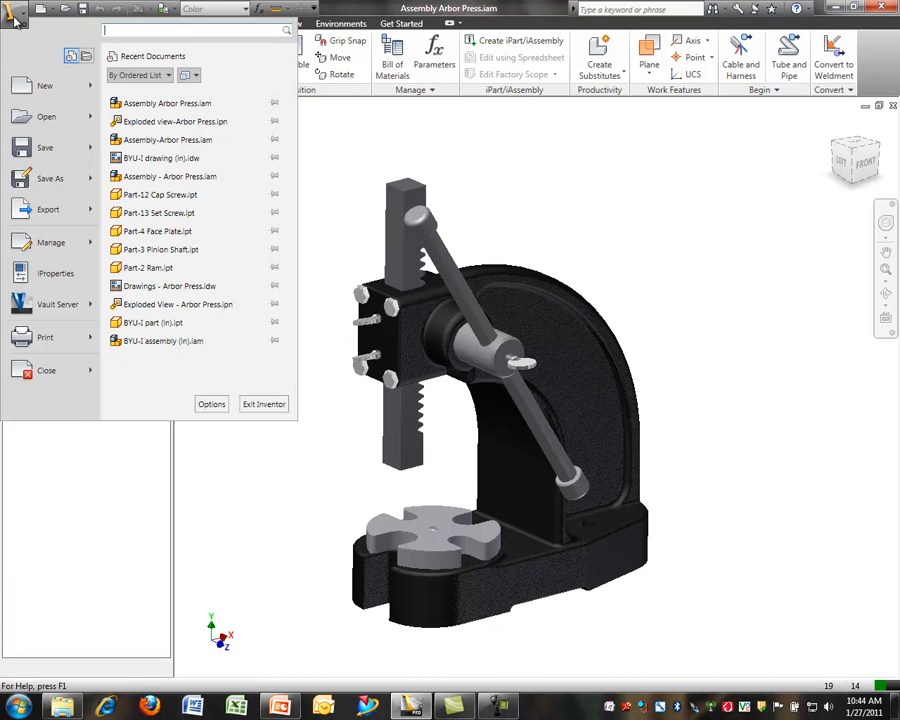
click(38, 85)
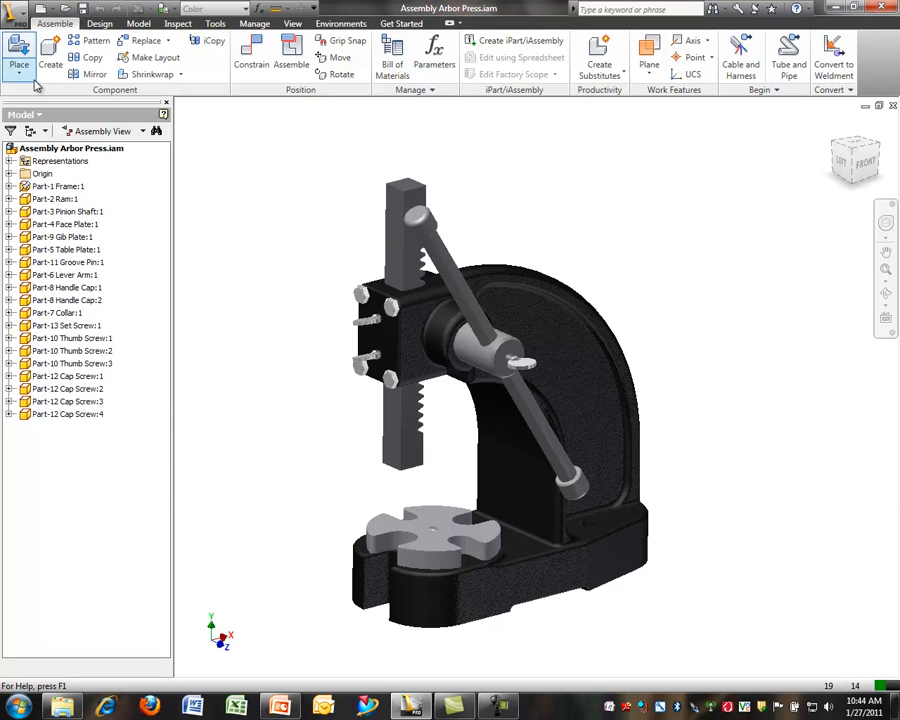
click(423, 376)
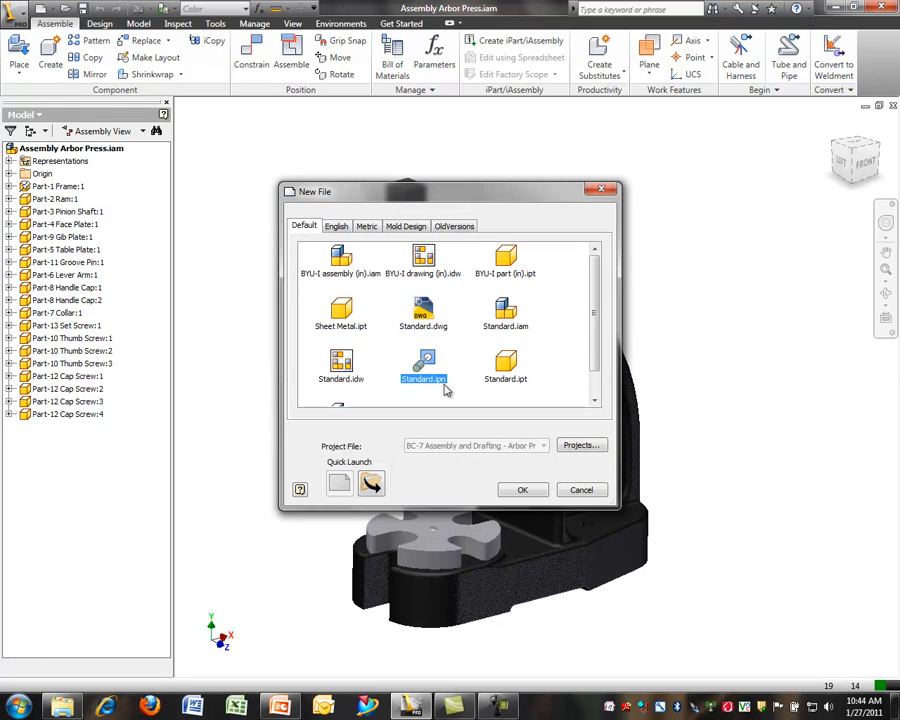
click(514, 493)
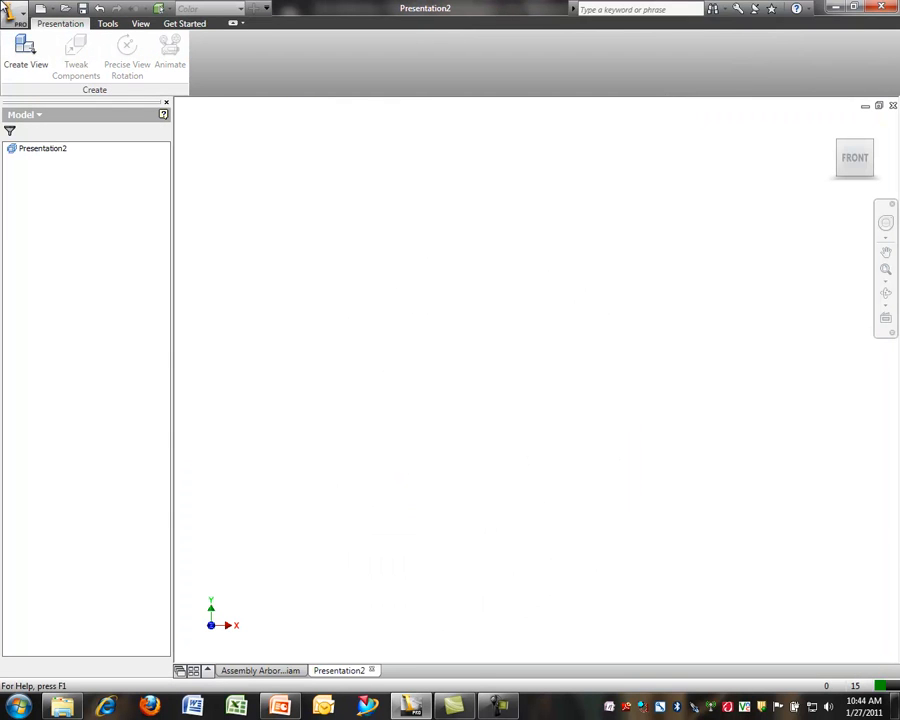
- Create a presentation view of Assembly Arbor Press.iam using the manual explosion method
click(28, 48)
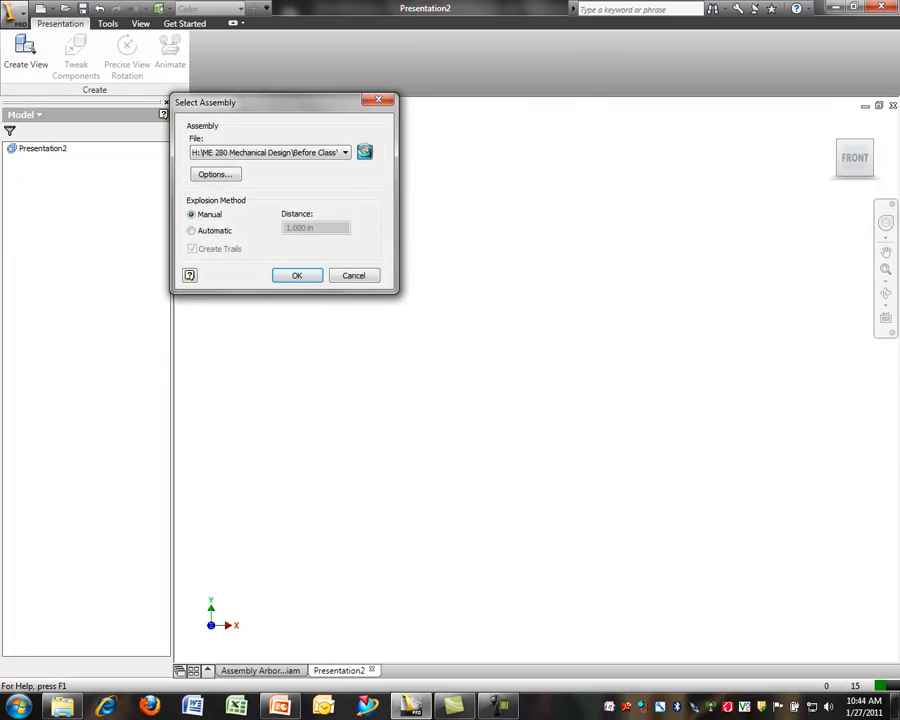
click(365, 153)
click(266, 149)
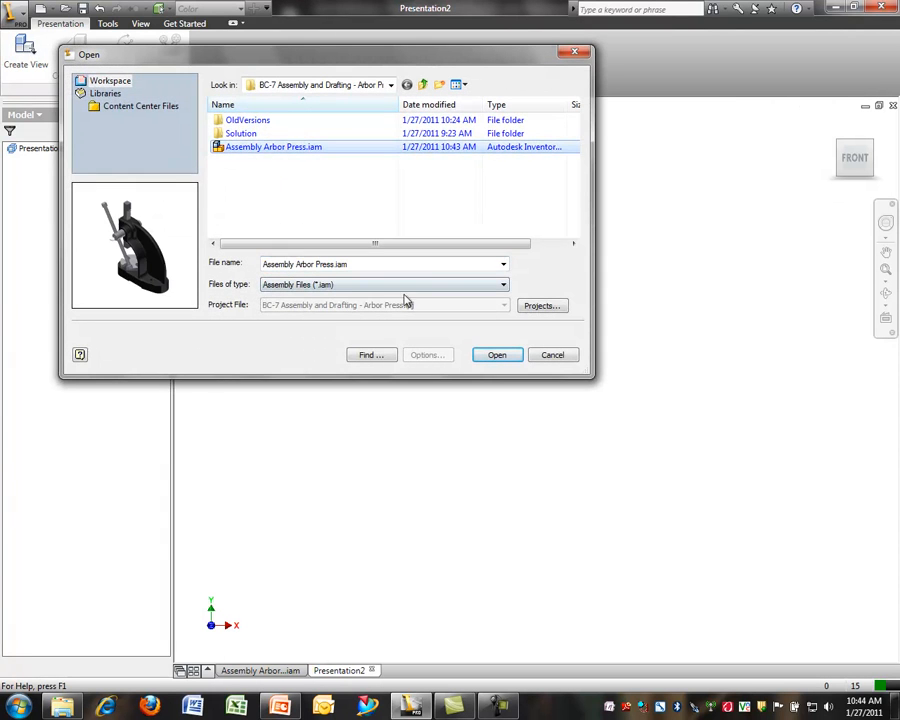
click(497, 357)
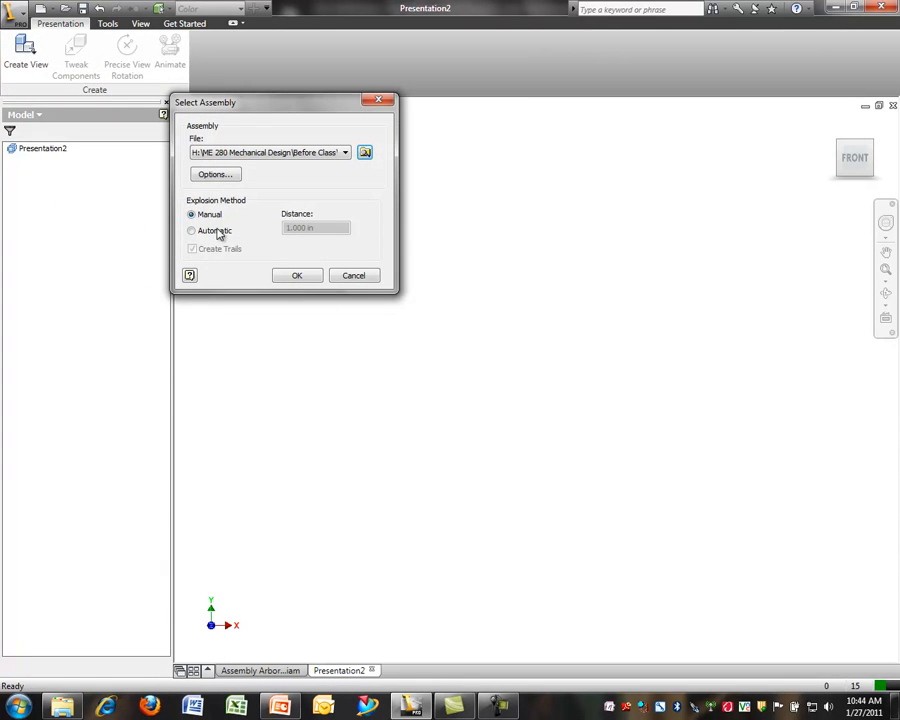
click(293, 275)
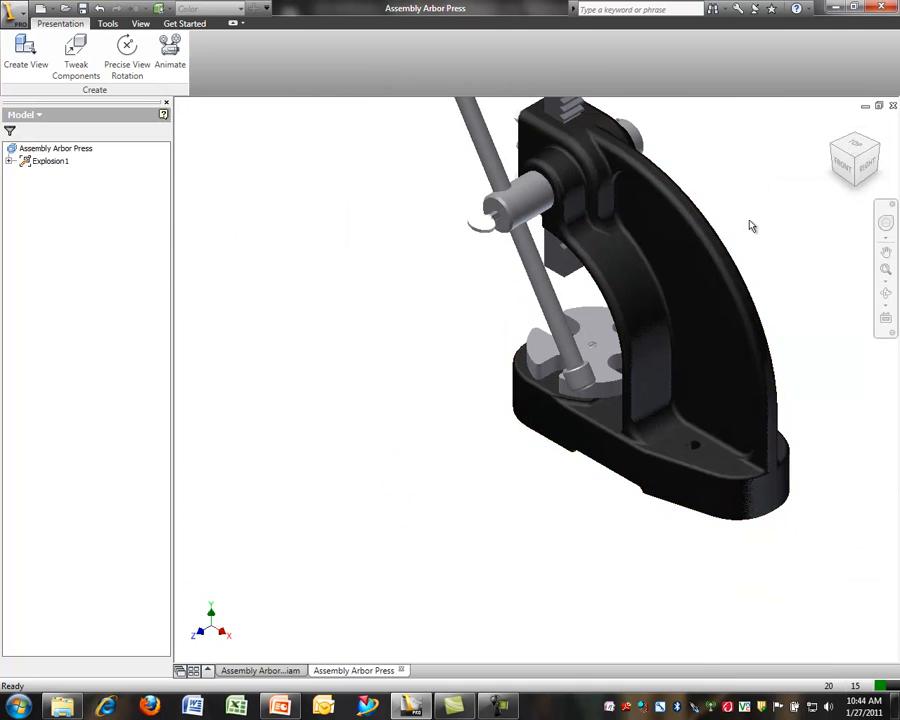
- Begin a component tweak directed normal to a cap screw's head face, selecting the four cap screws and two face plate thumb screws
click(833, 148)
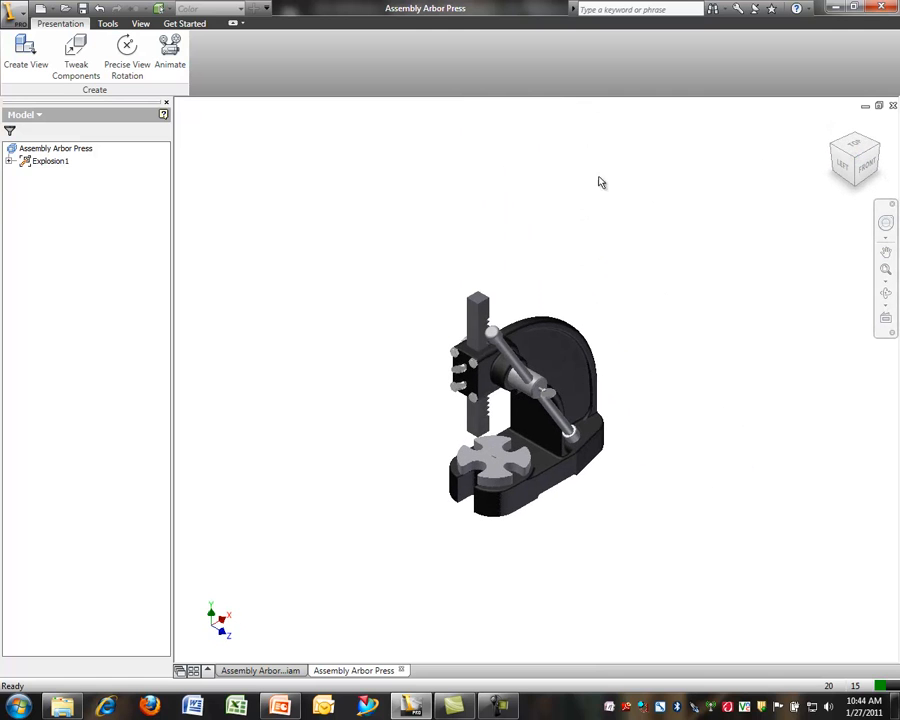
click(80, 62)
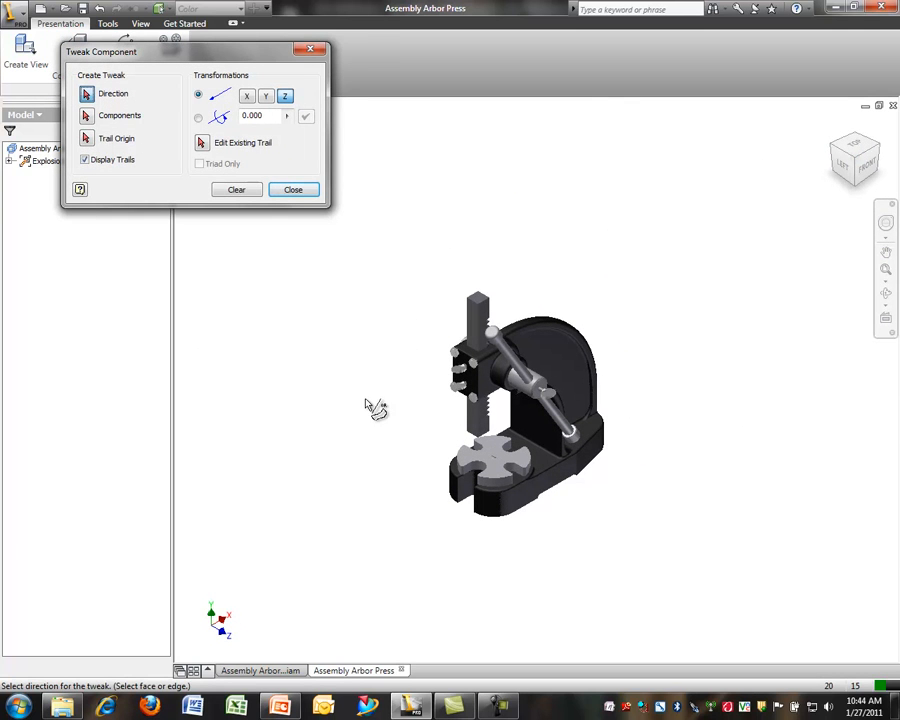
scroll(400, 400, up, 5)
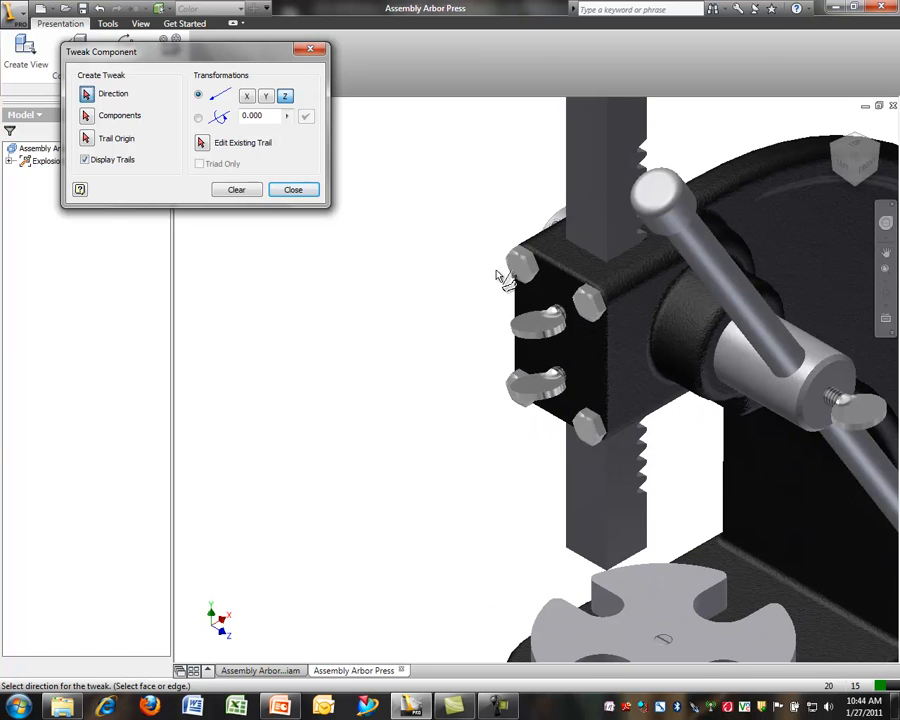
click(519, 270)
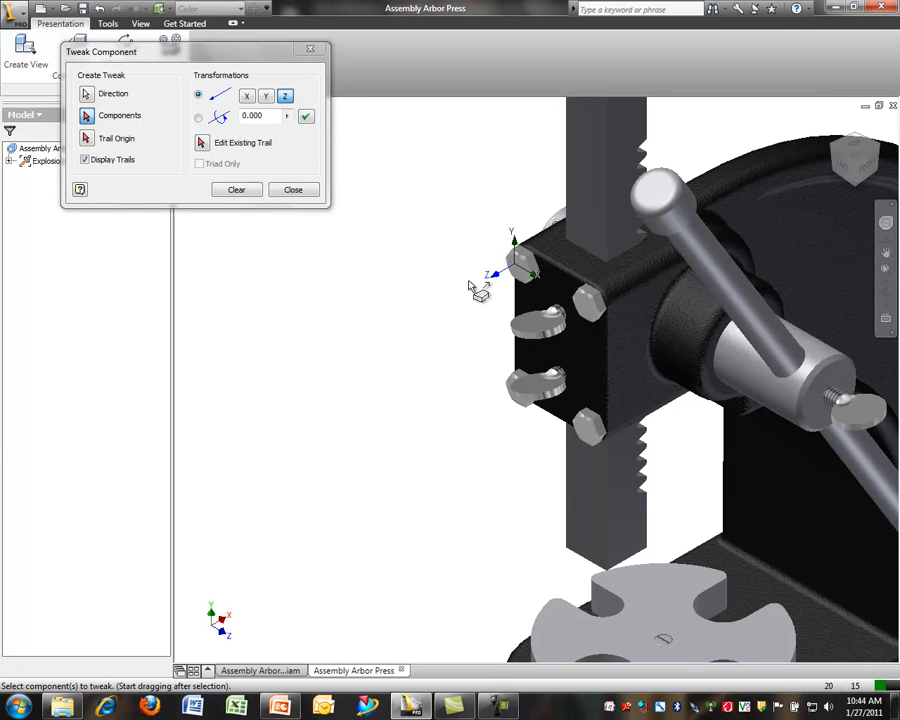
click(526, 280)
click(530, 320)
click(523, 378)
click(520, 378)
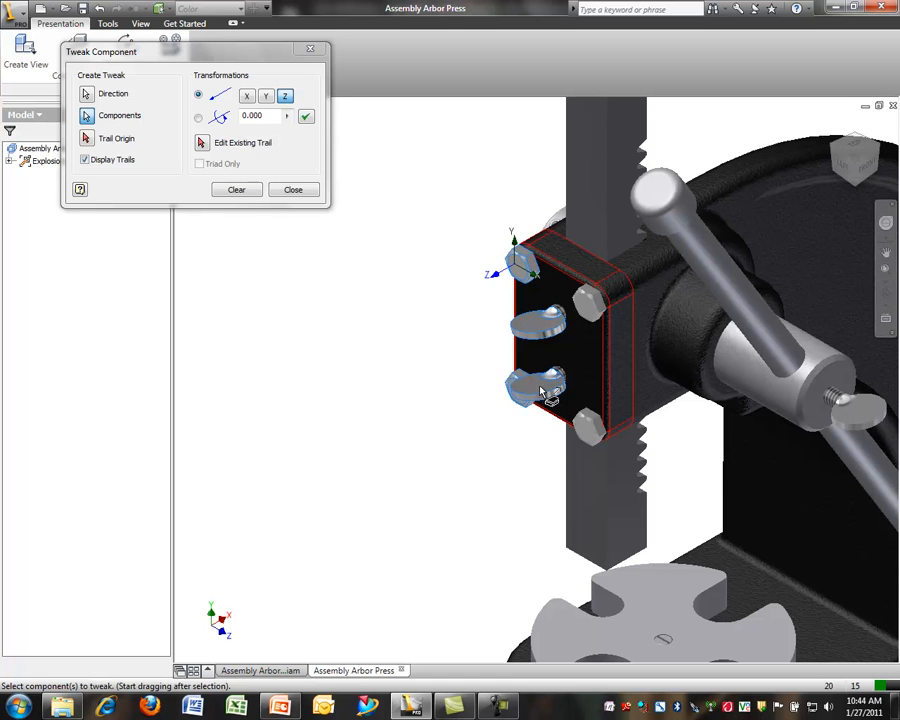
click(589, 426)
click(590, 304)
- Add the face plate and the hidden gib plate to the selection and tweak the whole group 3.000 along Z, away from the frame
click(568, 262)
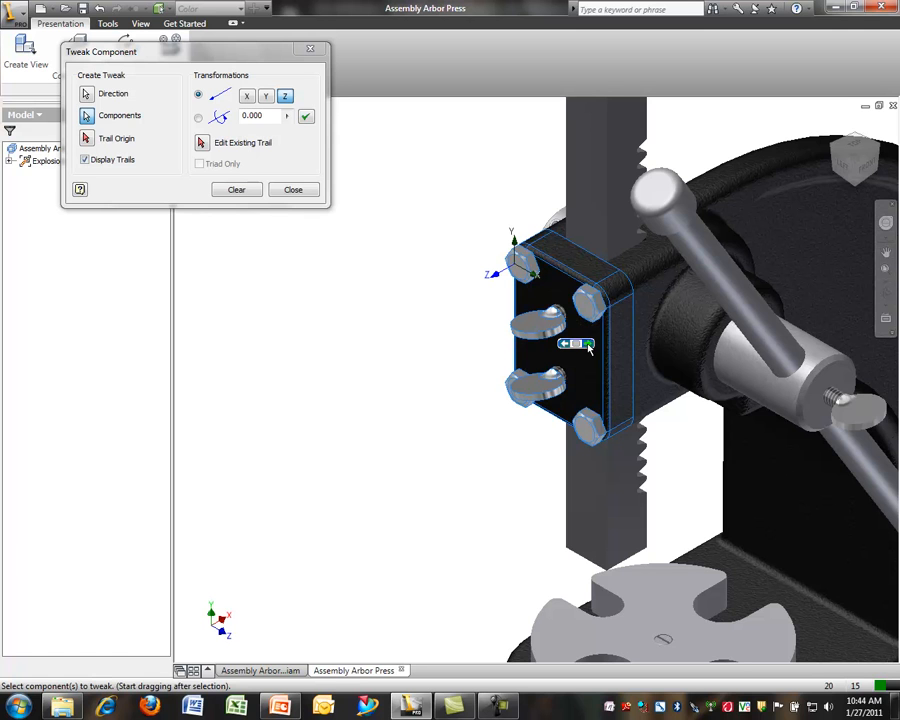
click(588, 344)
click(588, 344)
click(588, 344)
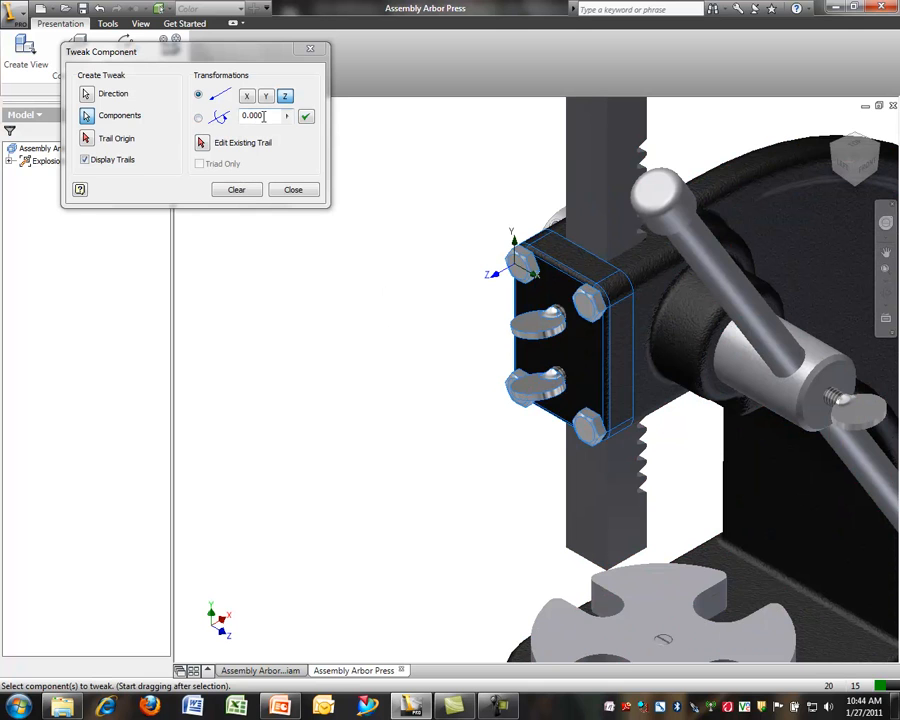
drag(263, 116, 231, 117)
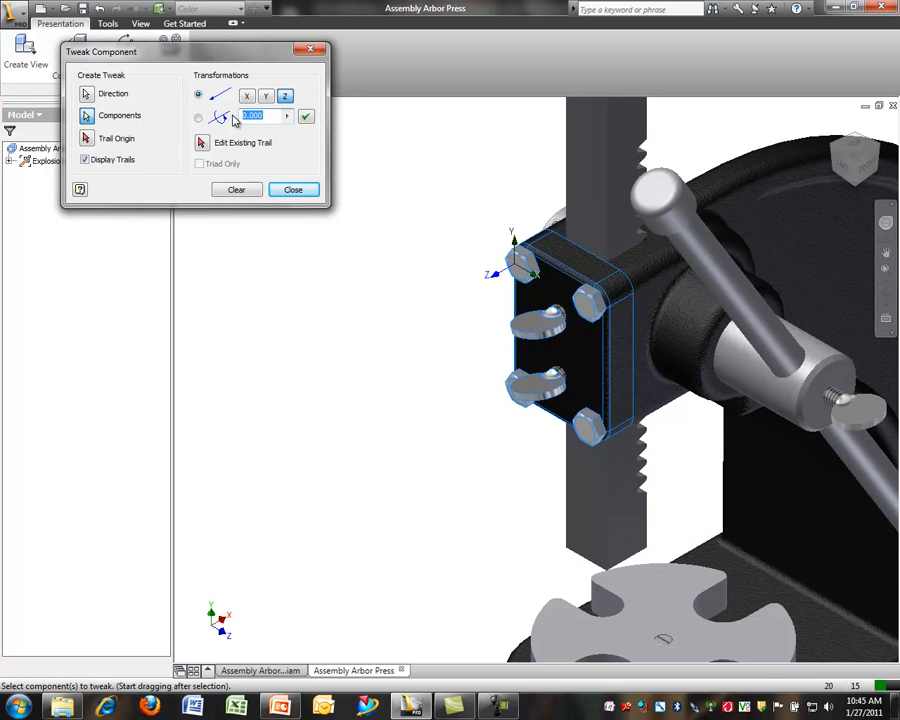
key(Return)
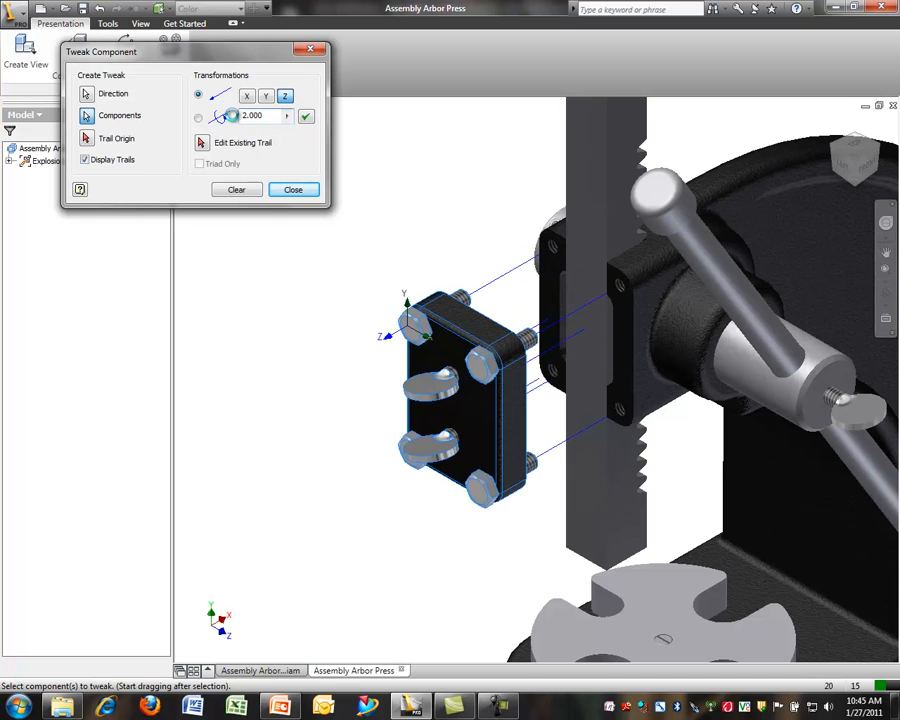
text(3)
key(Return)
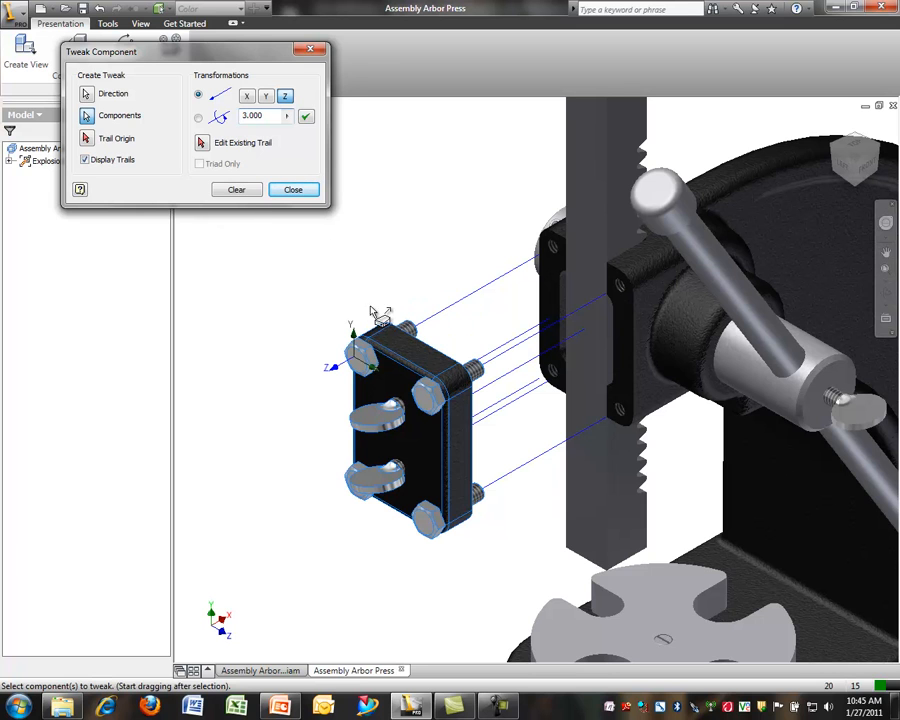
- Deselect the face plate and gib plate, tweak the cap screws and thumb screws another 1.500 along Z, and clear the tweak settings
ctrl+click(414, 345)
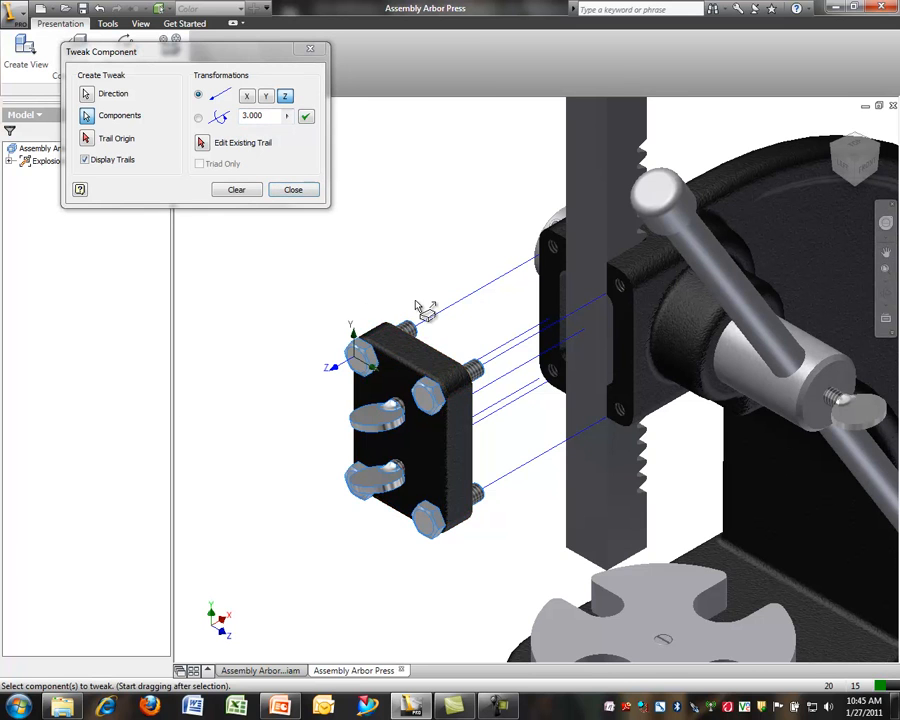
scroll(415, 303, down, 4)
shift+middle_drag(414, 287, 378, 302)
scroll(377, 302, up, 5)
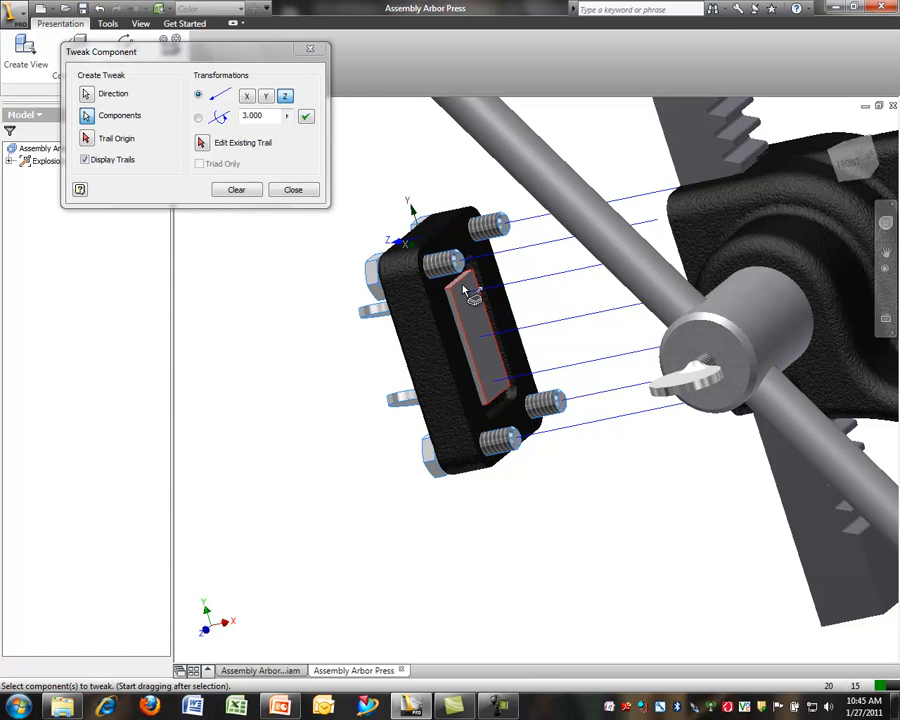
shift+middle_drag(402, 187, 444, 172)
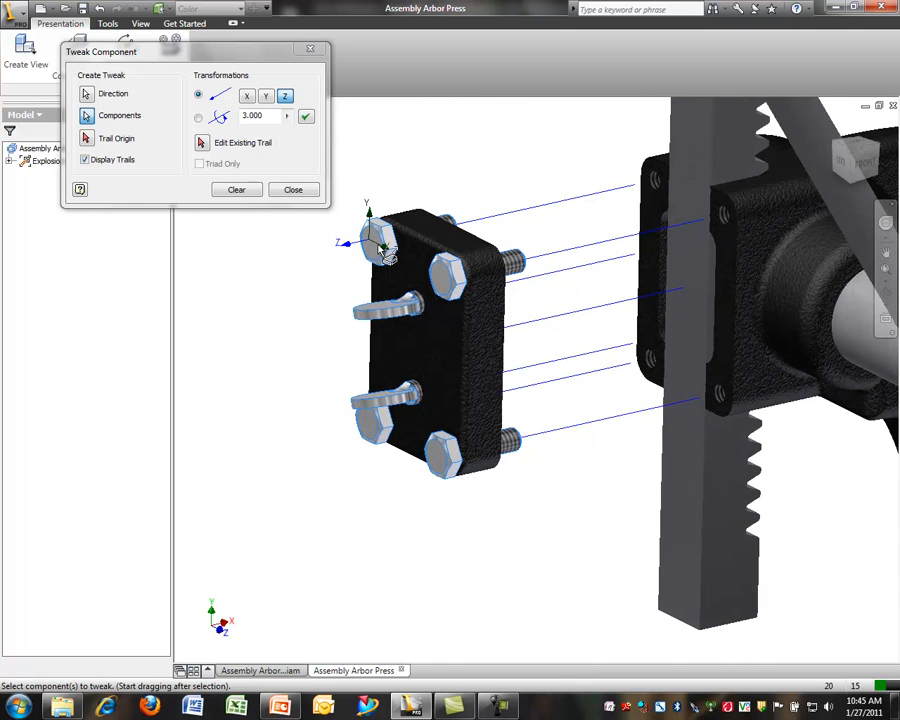
drag(274, 116, 247, 116)
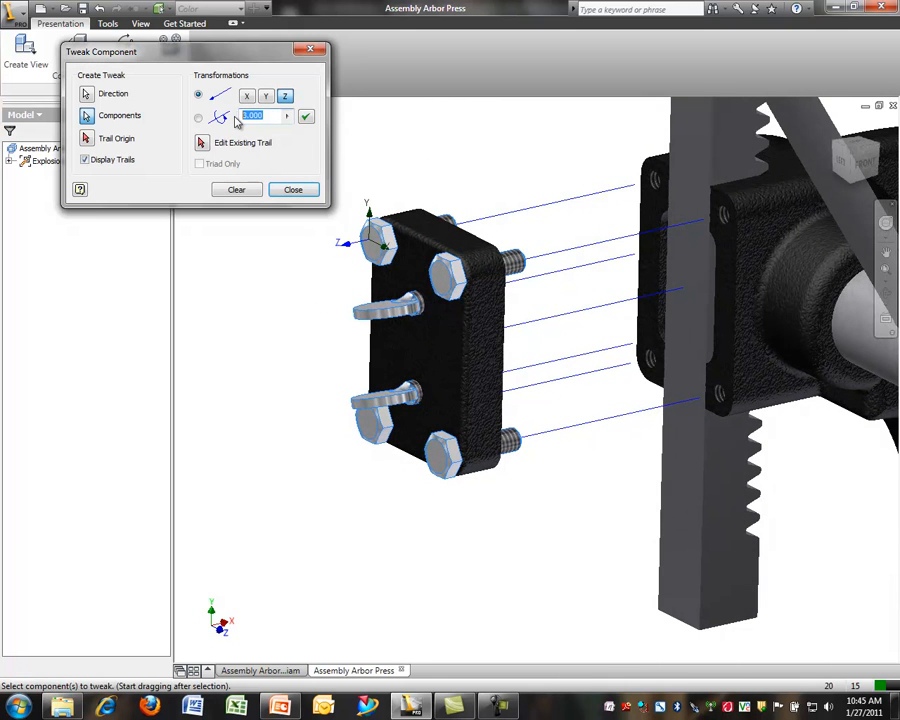
text(300)
text(1.5)
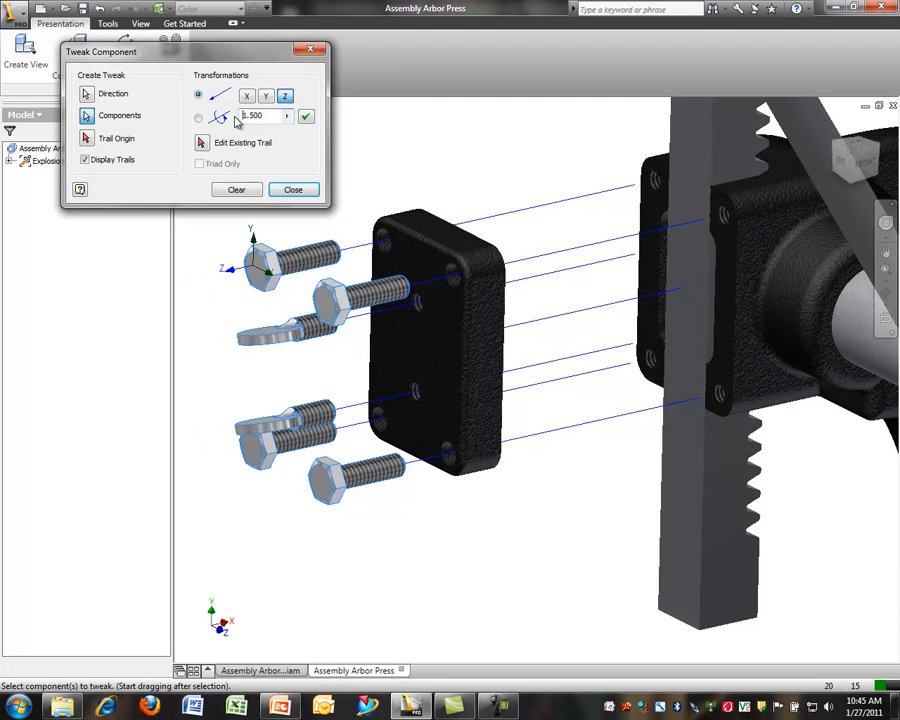
click(250, 193)
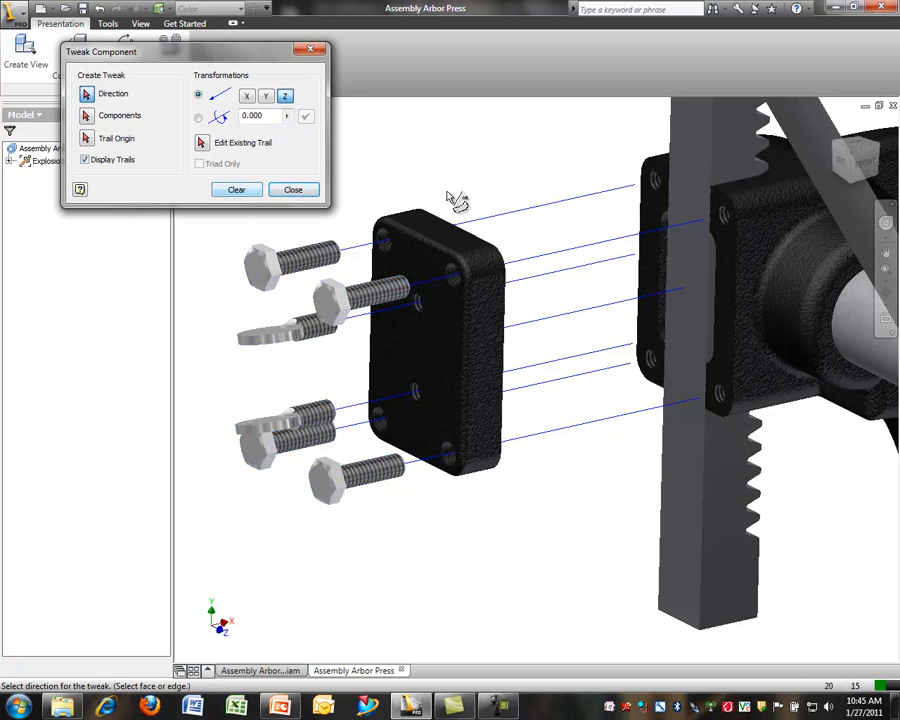
- Tweak the gib plate 1.000 along Z, out of the face plate's recess toward the frame, and finish the tweak session
scroll(455, 200, down, 5)
key(F4)
mouse_move(455, 200)
mouse_down()
mouse_move(411, 183)
mouse_move(440, 190)
mouse_up()
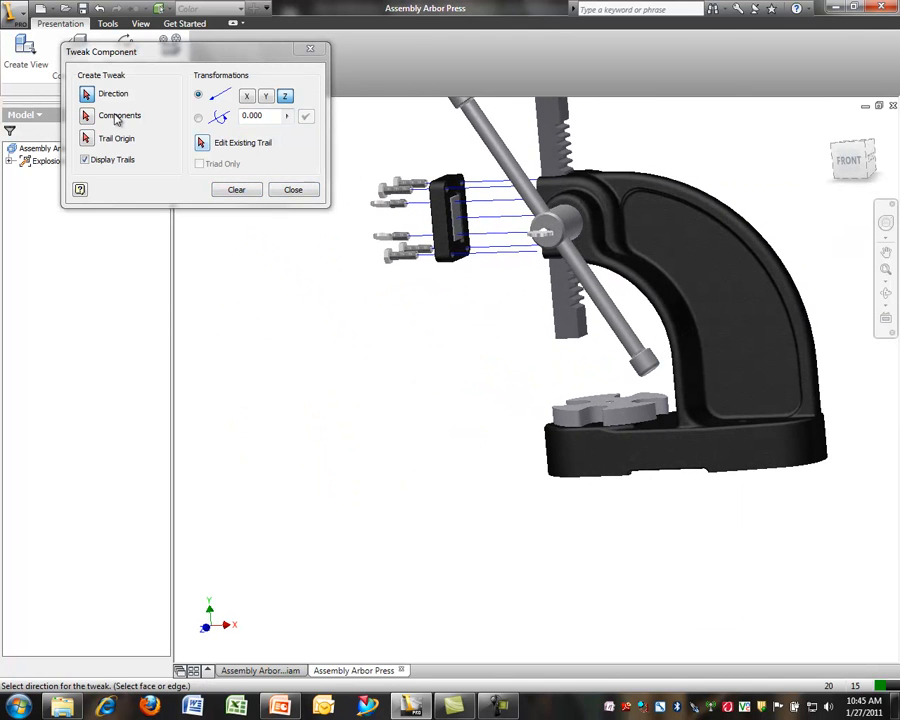
scroll(478, 217, up, 5)
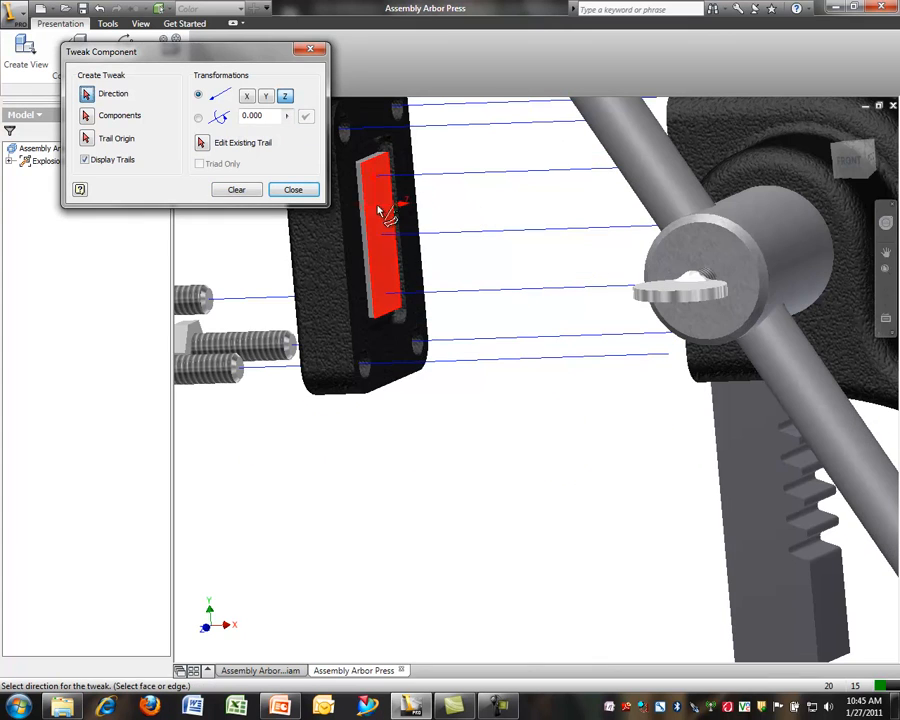
click(378, 212)
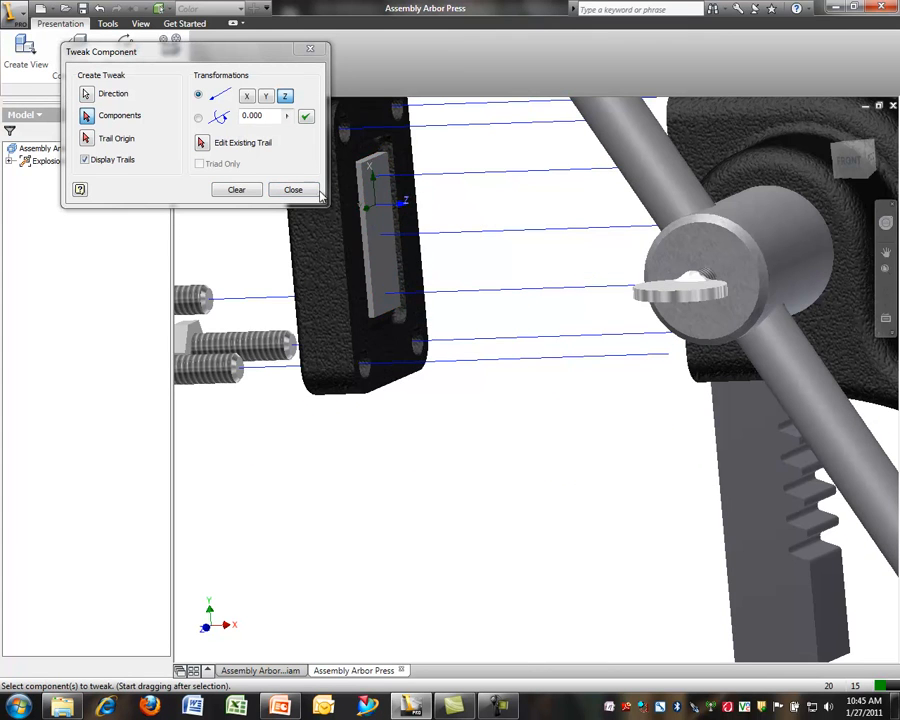
click(375, 215)
click(258, 116)
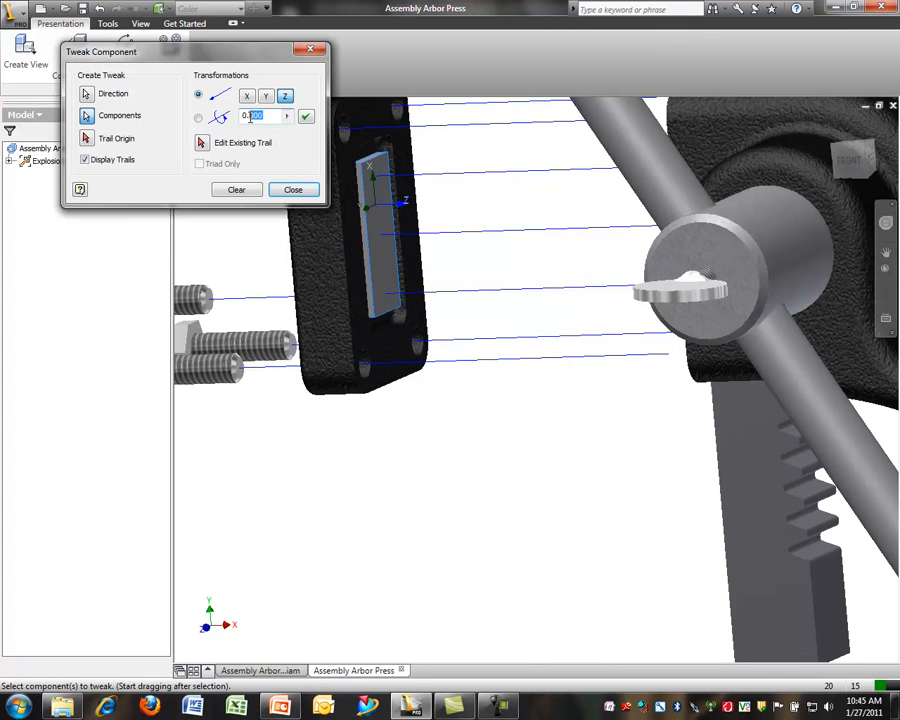
key(Return)
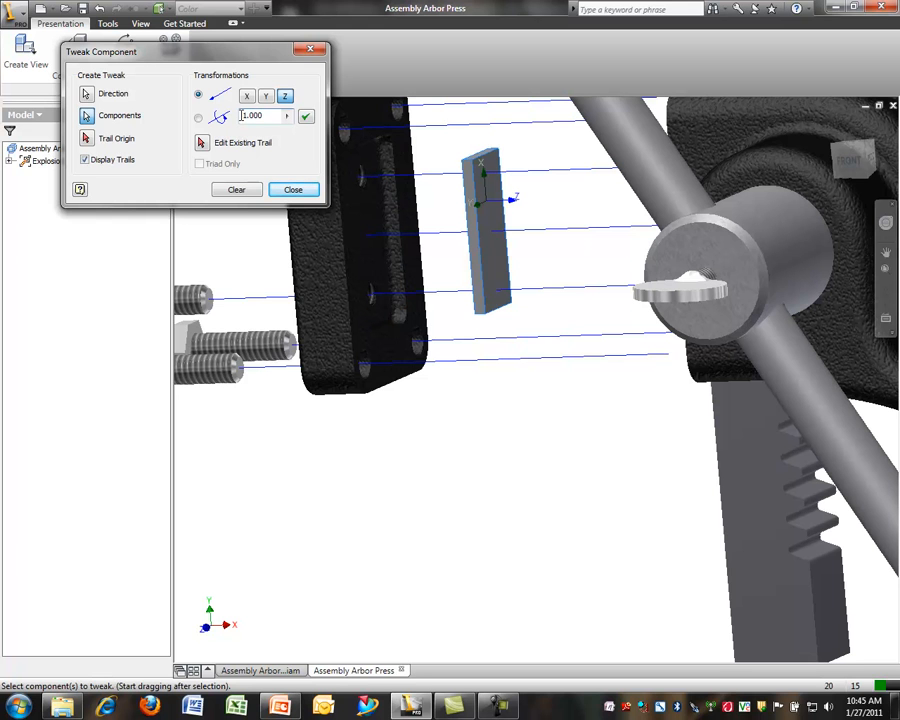
click(292, 190)
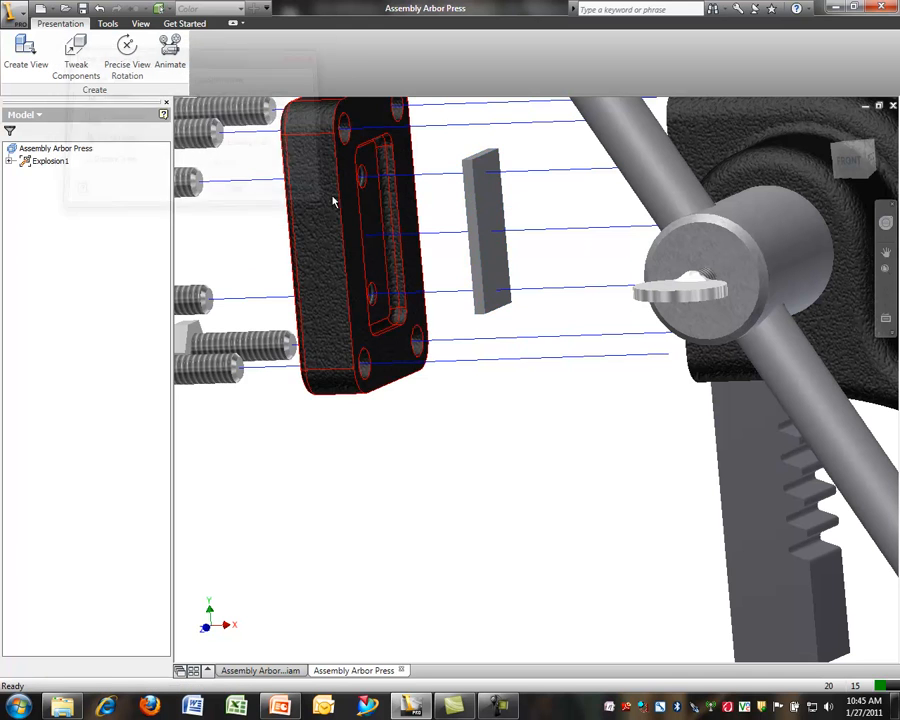
- Tweak the toothed rack 1.500 along Z, away from the frame toward the face plate, and clear the tweak settings
scroll(352, 227, up, 5)
shift+middle_drag(352, 227, 446, 239)
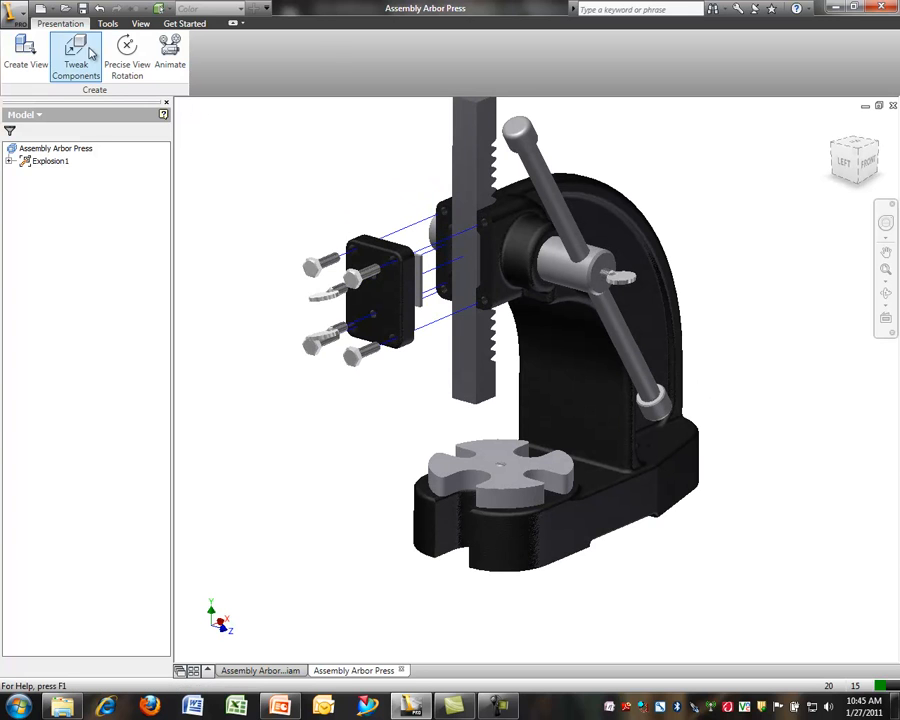
click(76, 45)
click(470, 155)
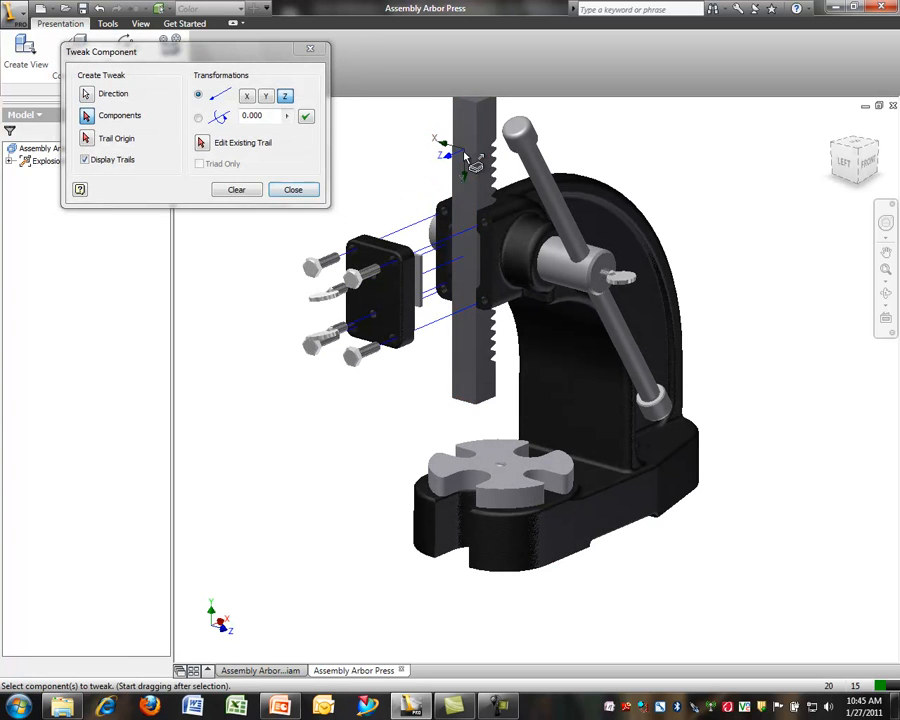
click(470, 160)
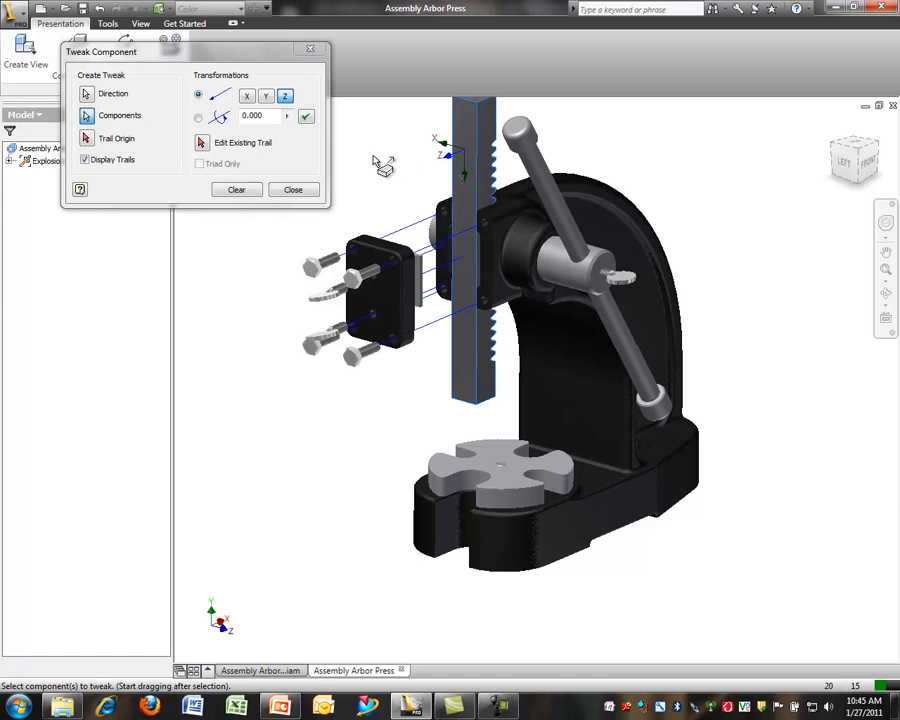
drag(267, 115, 175, 115)
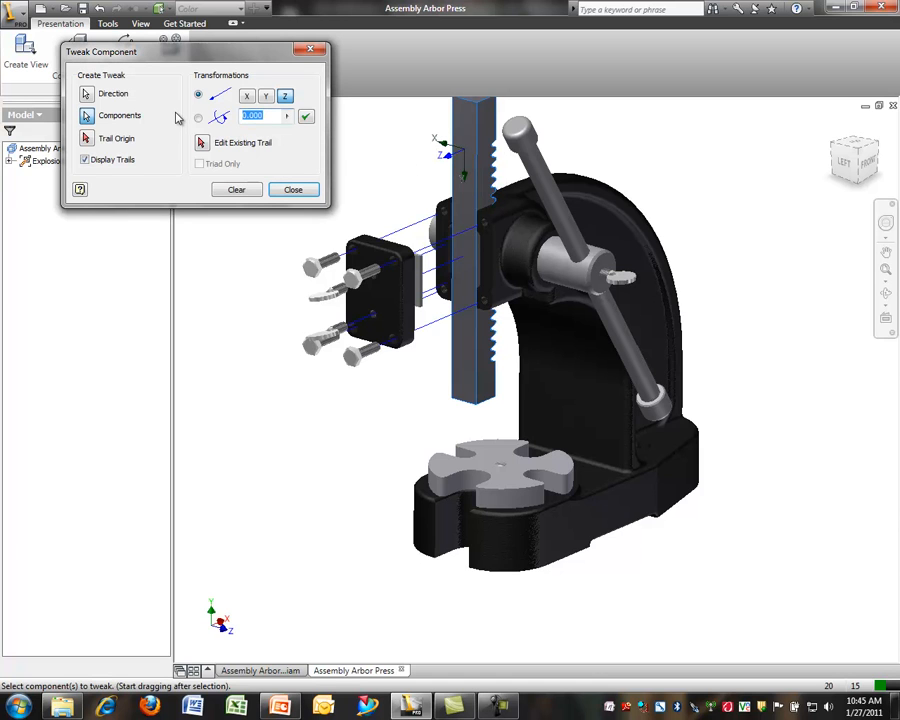
key(Return)
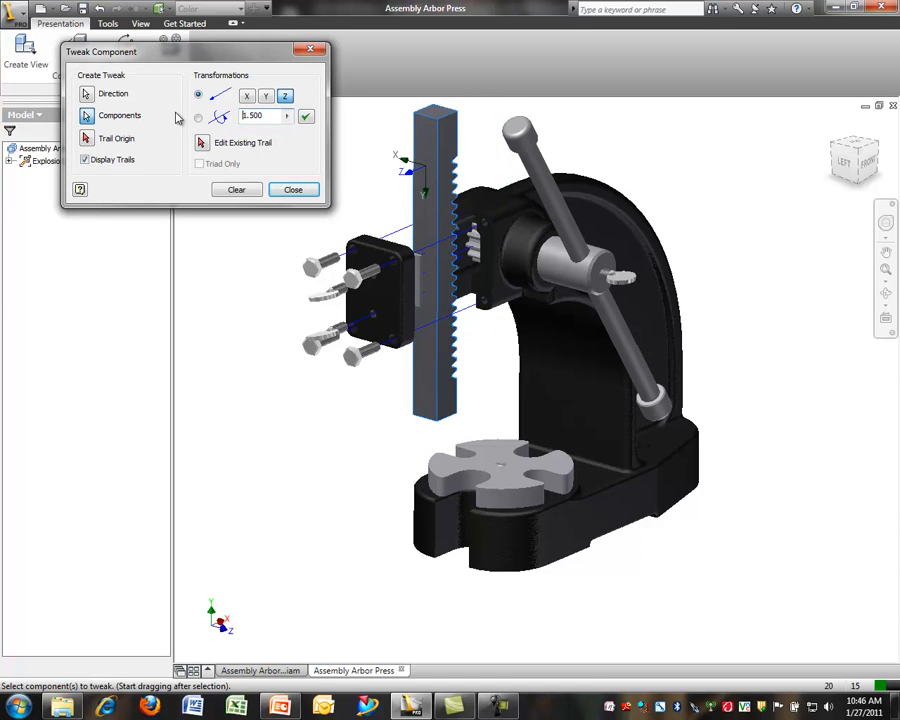
click(252, 189)
- Tweak the collar together with its set screw 1.500 along Z, off the end of the pinion shaft, and clear the settings
shift+middle_drag(341, 231, 380, 225)
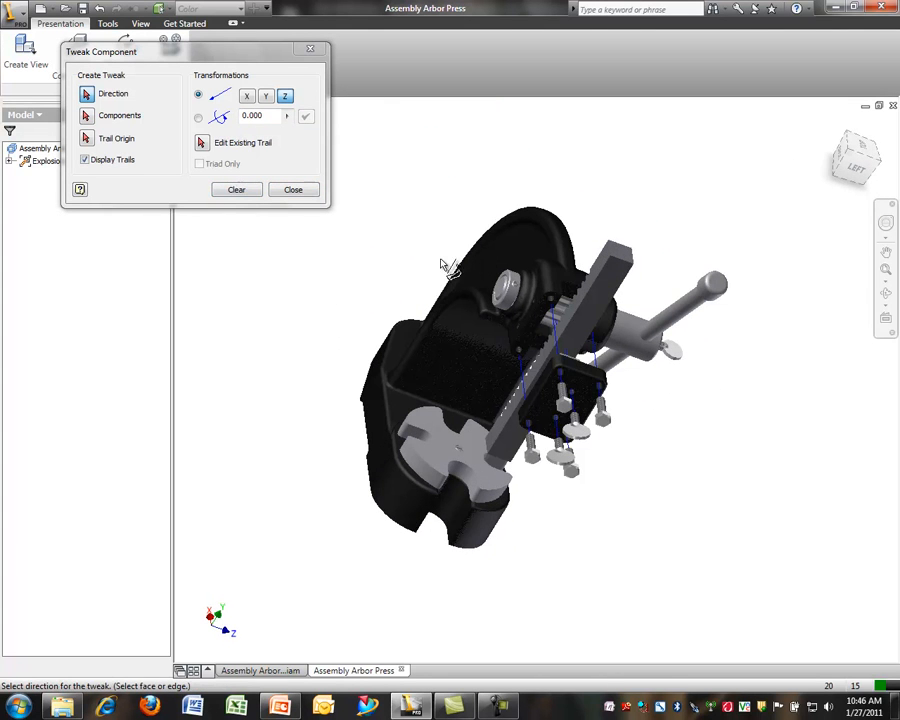
scroll(450, 257, up, 6)
click(628, 347)
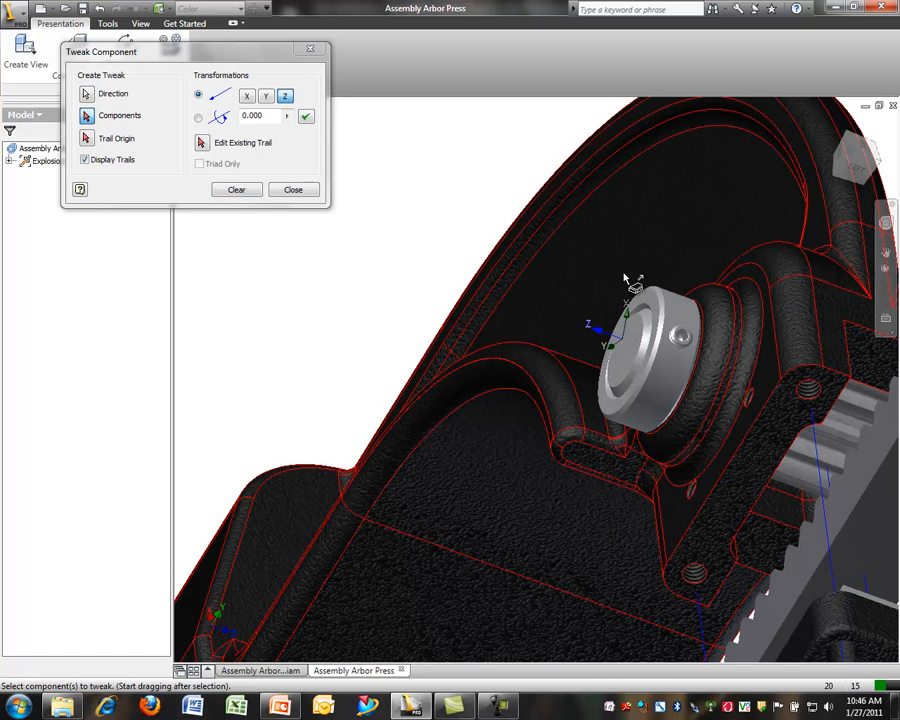
click(683, 335)
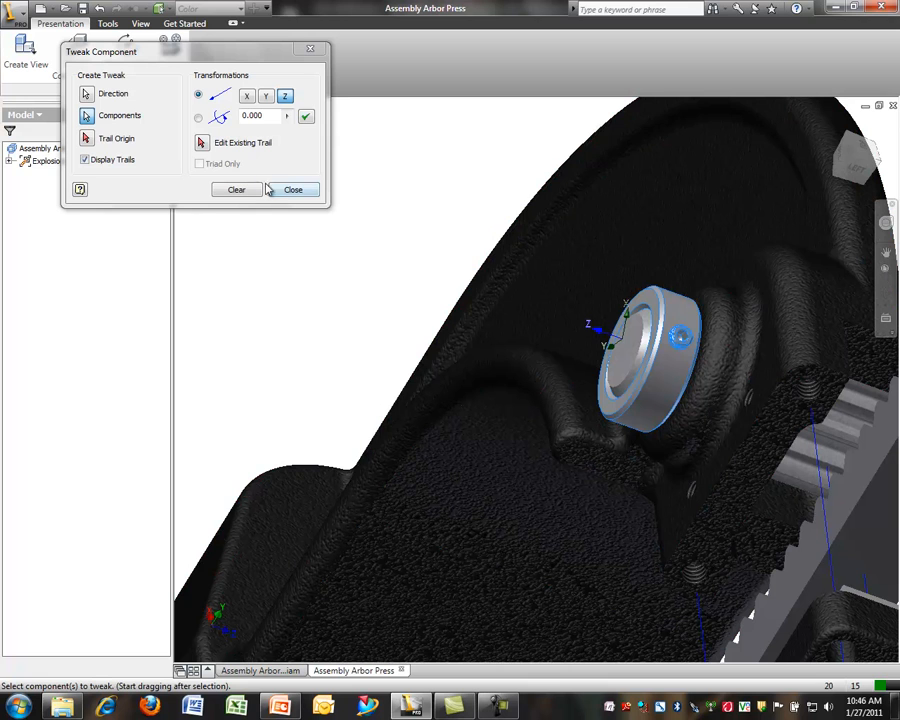
click(257, 116)
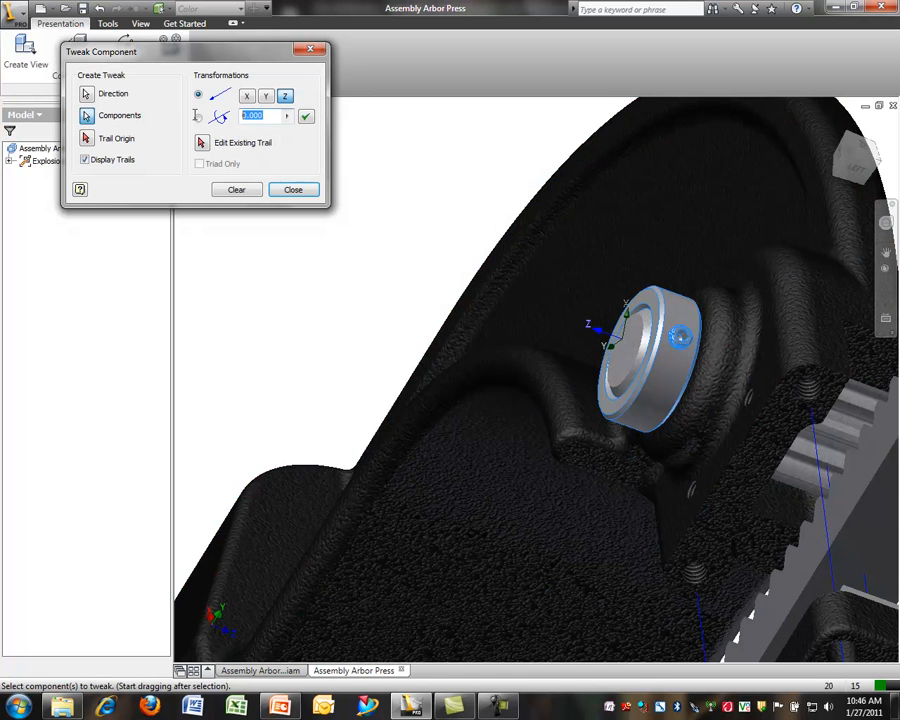
text(1.5)
key(Return)
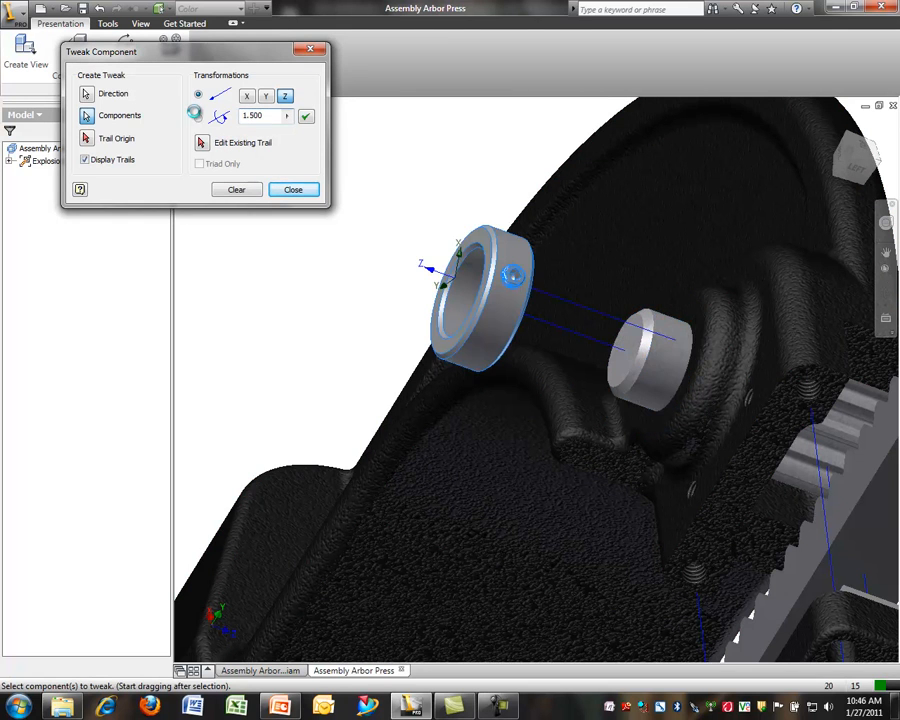
click(252, 195)
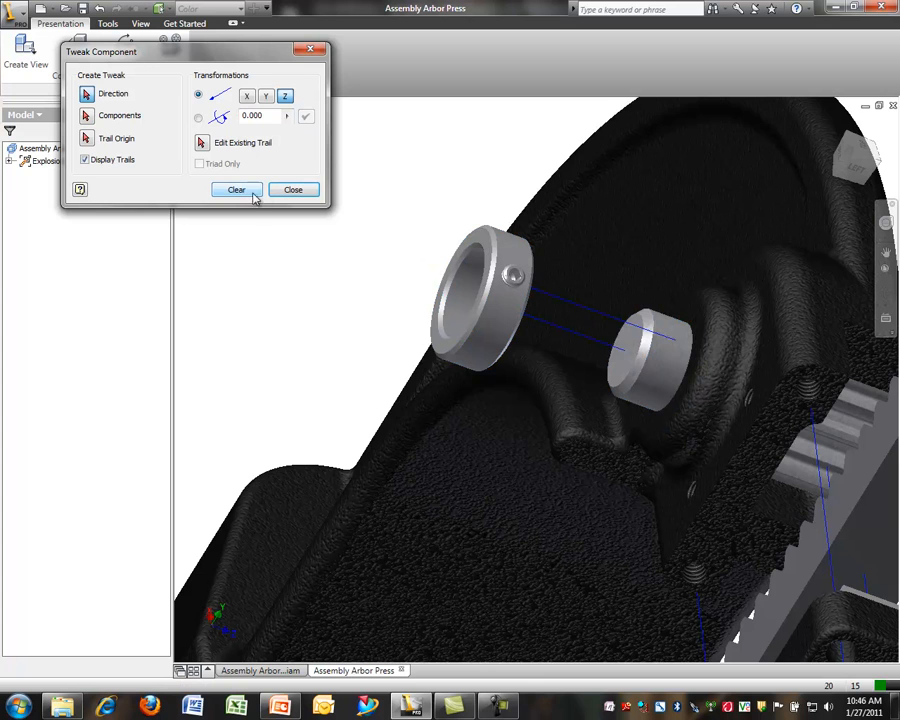
- Tweak the set screw 1.000 along Z, normal to its socket face and out of the collar, and clear the settings
scroll(526, 277, up, 5)
click(515, 277)
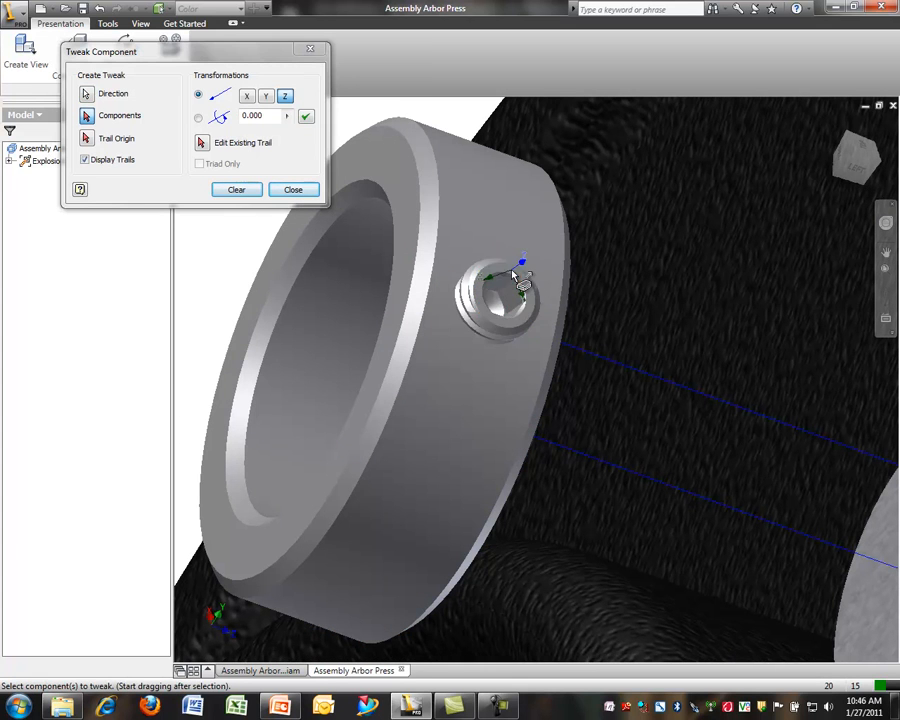
click(510, 288)
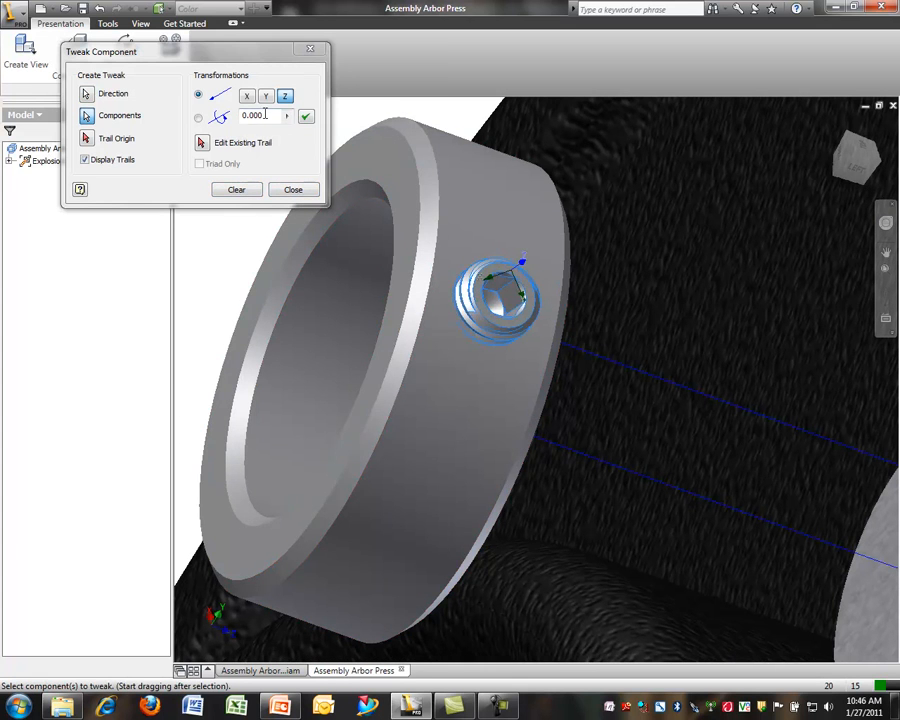
key(Return)
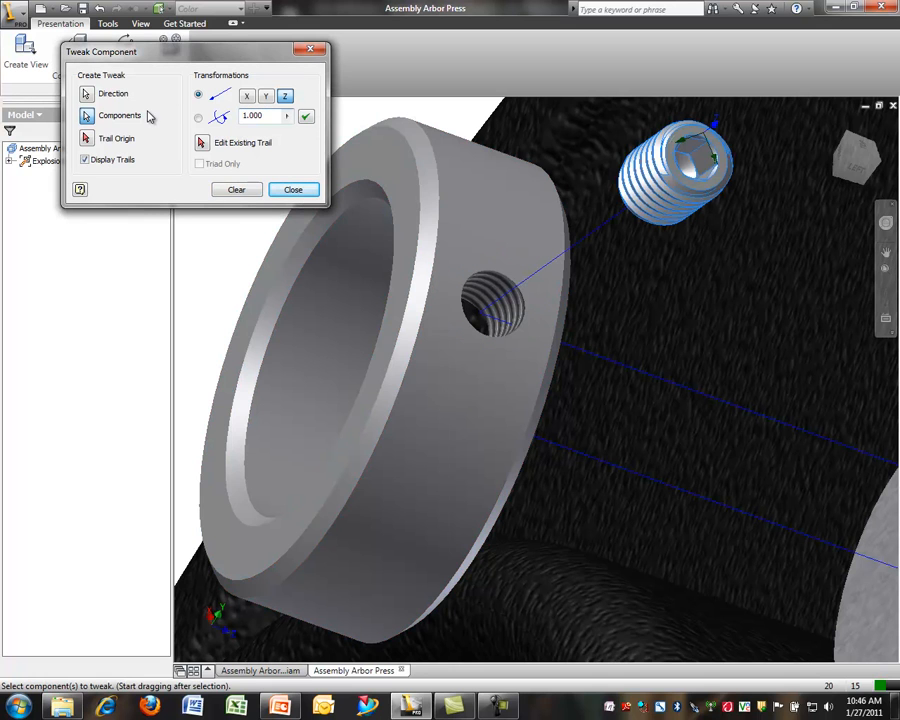
click(254, 188)
- Tweak the pinion shaft, its thumb screw, the handle and both handle caps 4.000 along Z, out of the frame bore, and clear the settings
key(F6)
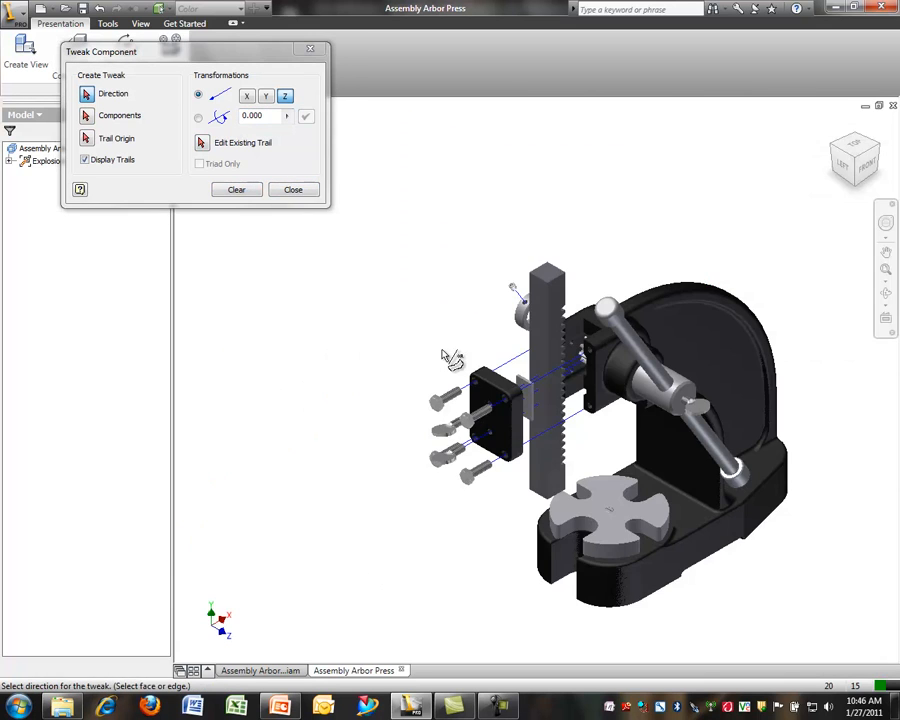
scroll(692, 395, up, 3)
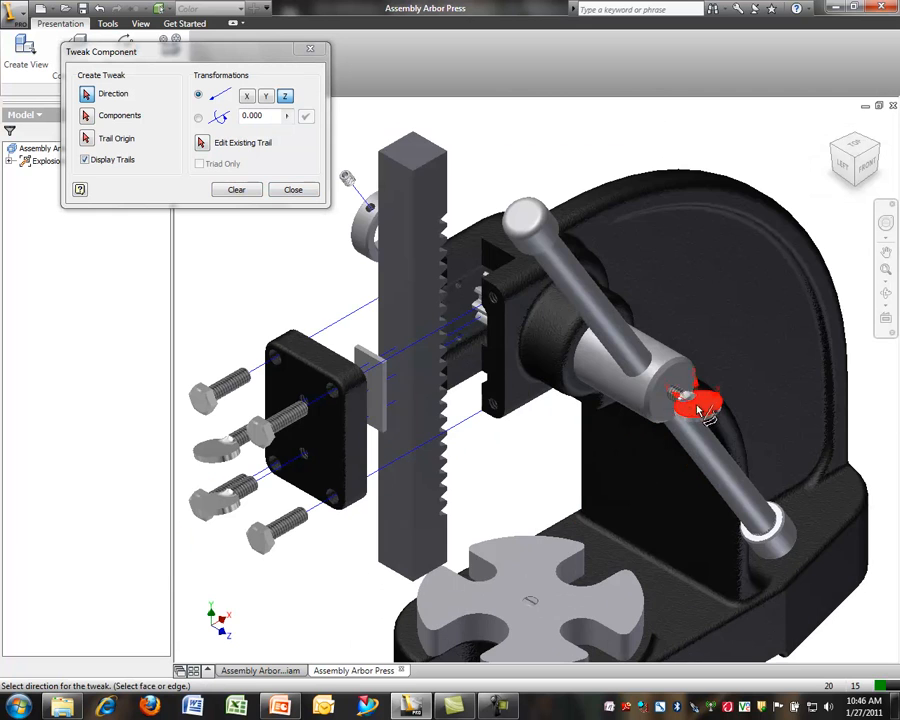
click(688, 382)
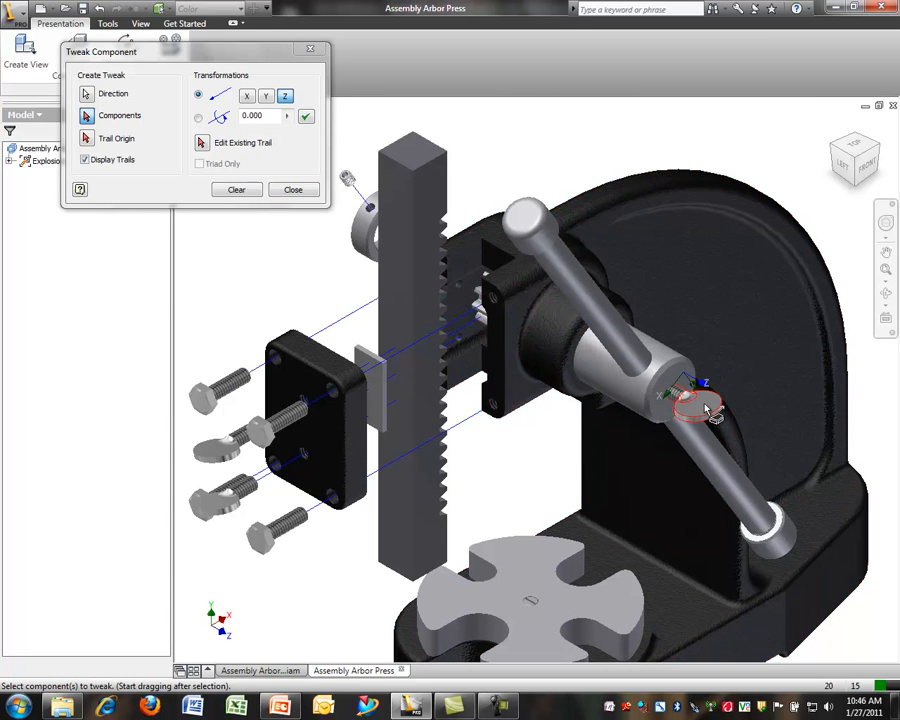
click(766, 527)
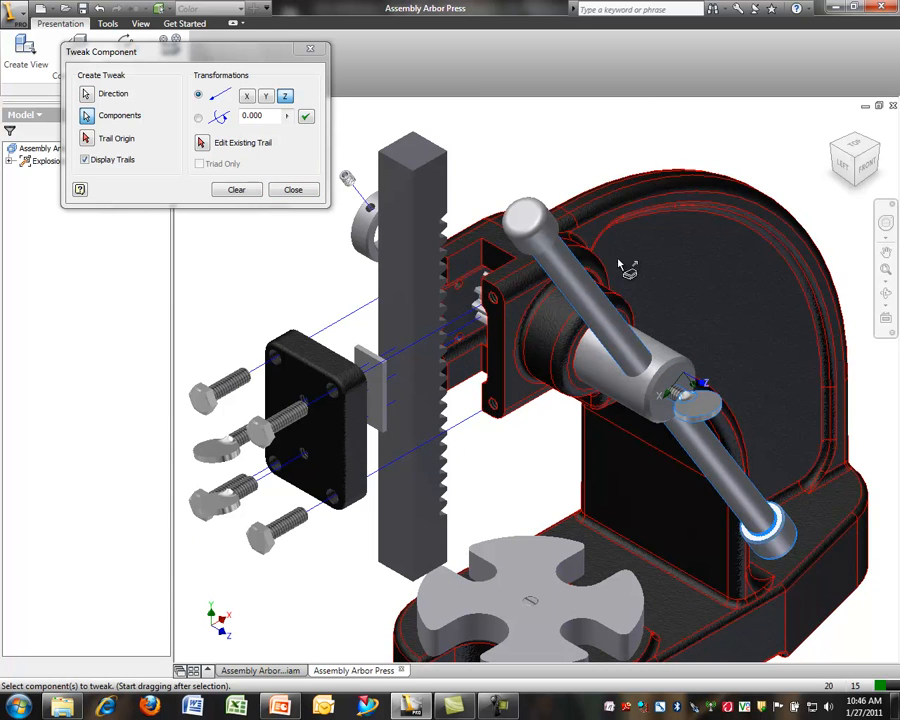
click(652, 388)
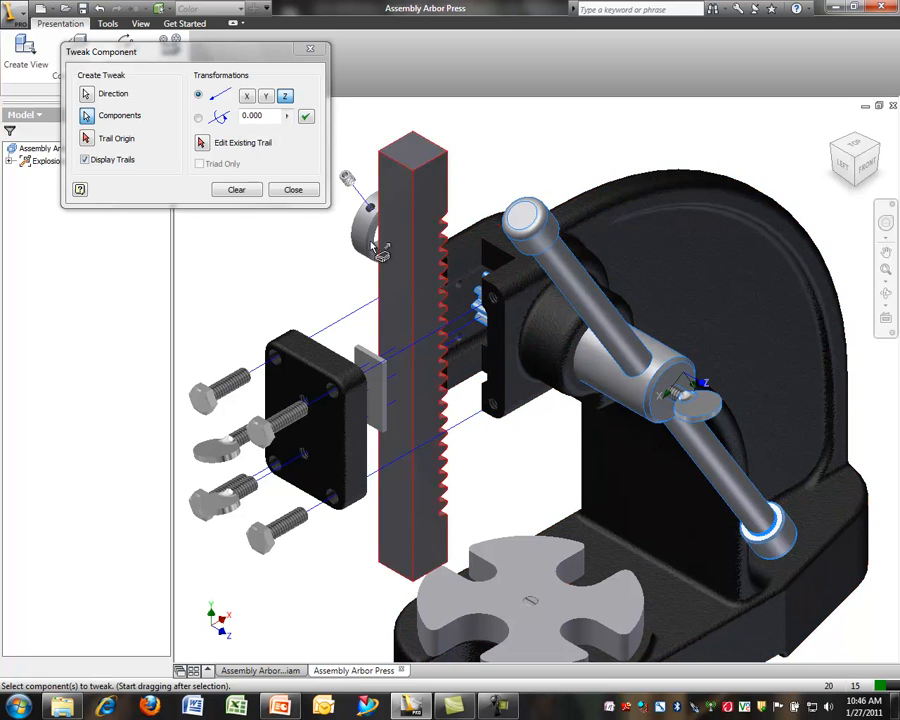
click(233, 117)
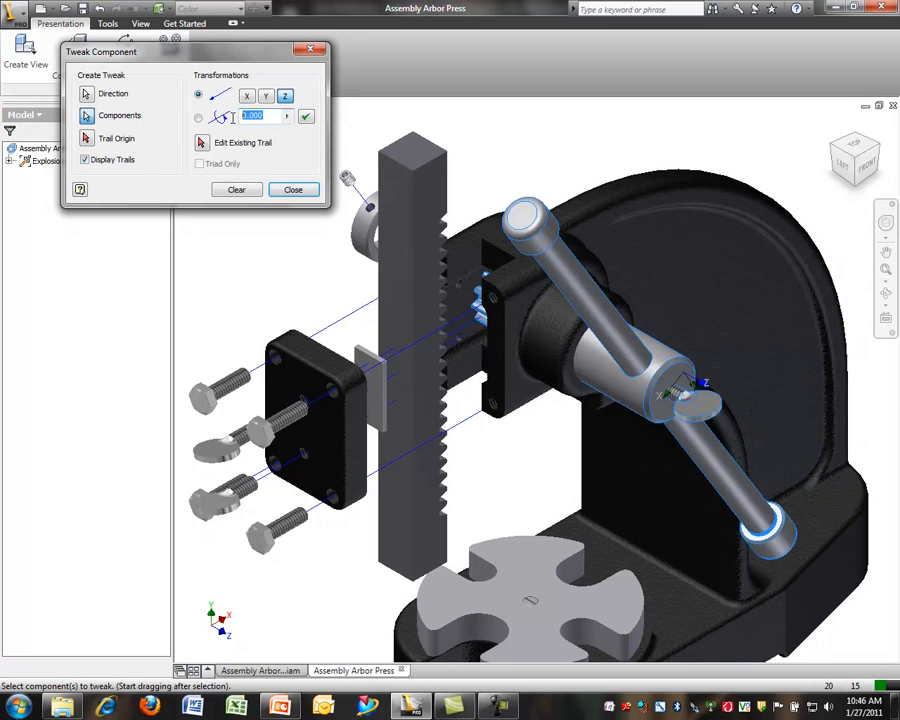
text(4.000)
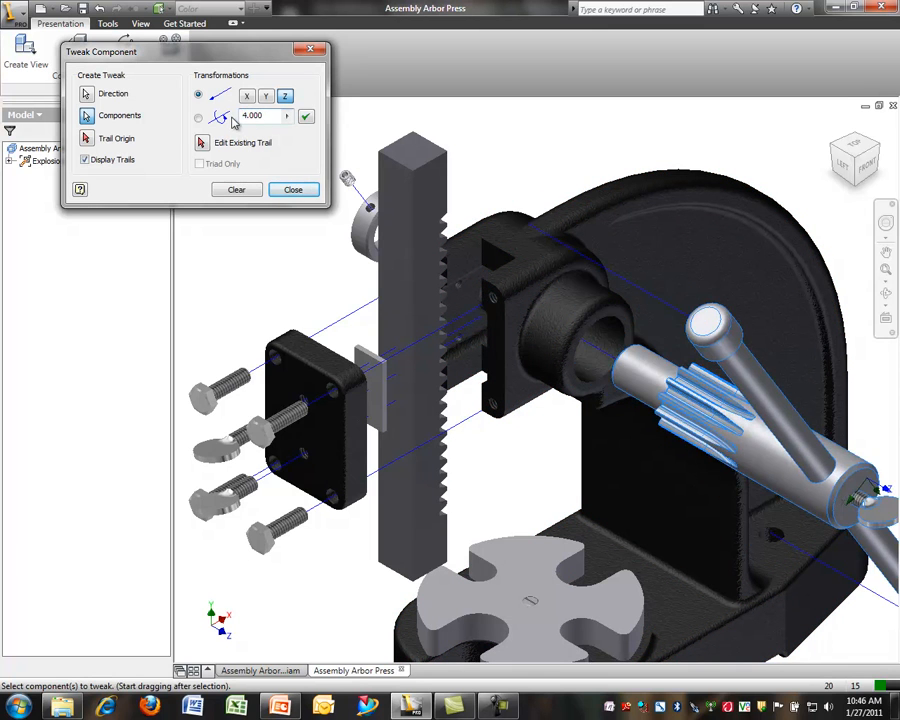
click(242, 191)
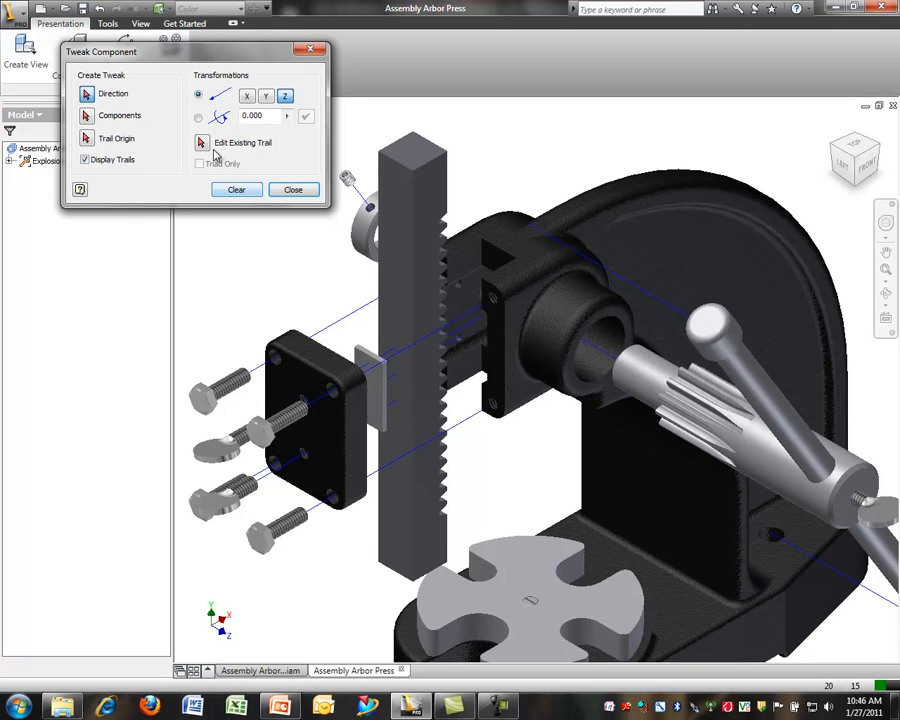
- Tweak the handle rod and its lower end cap 7.000 along the rod's axis, out of the pinion shaft's cross hole
scroll(240, 250, down, 4)
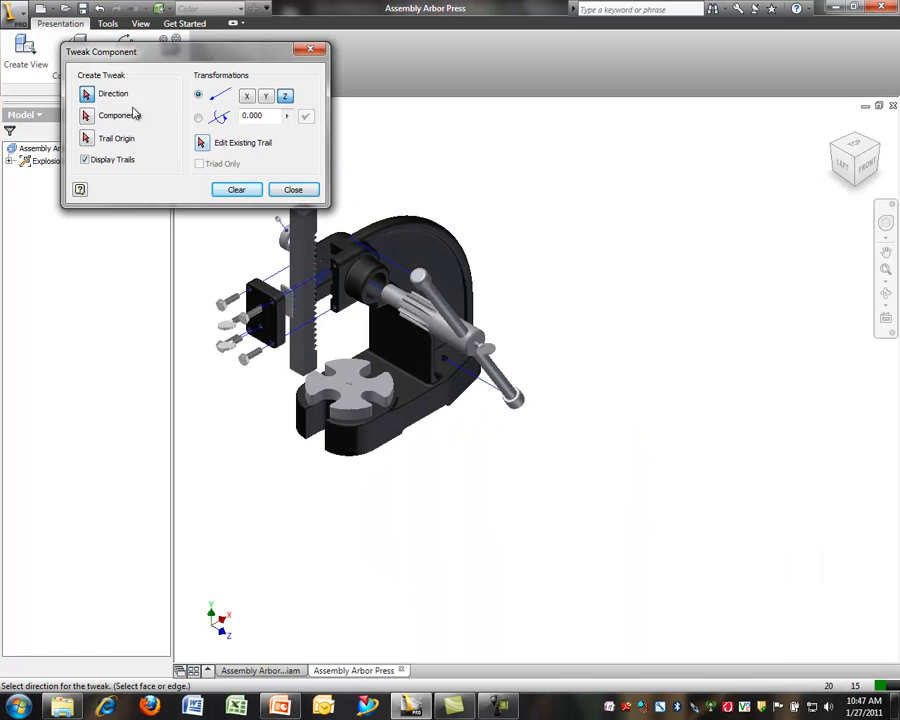
scroll(455, 316, up, 4)
click(452, 318)
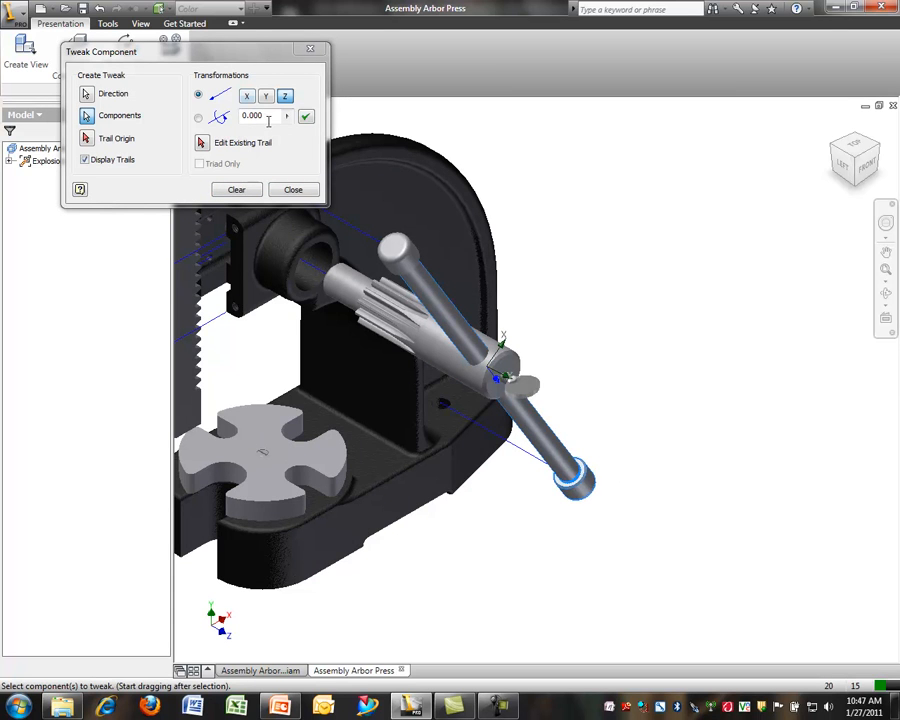
drag(264, 118, 223, 119)
text(7)
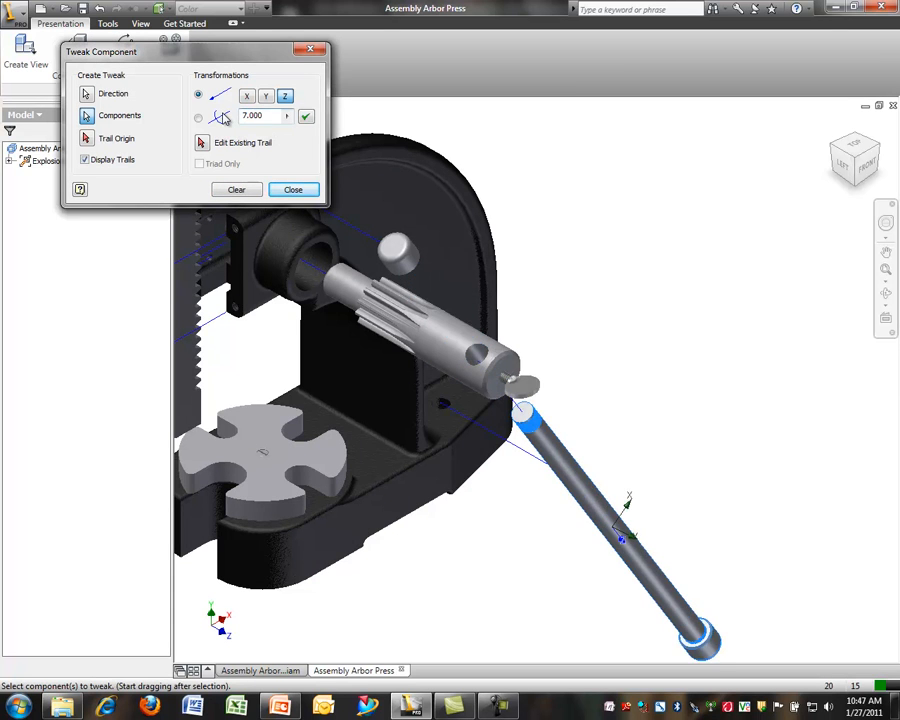
click(236, 190)
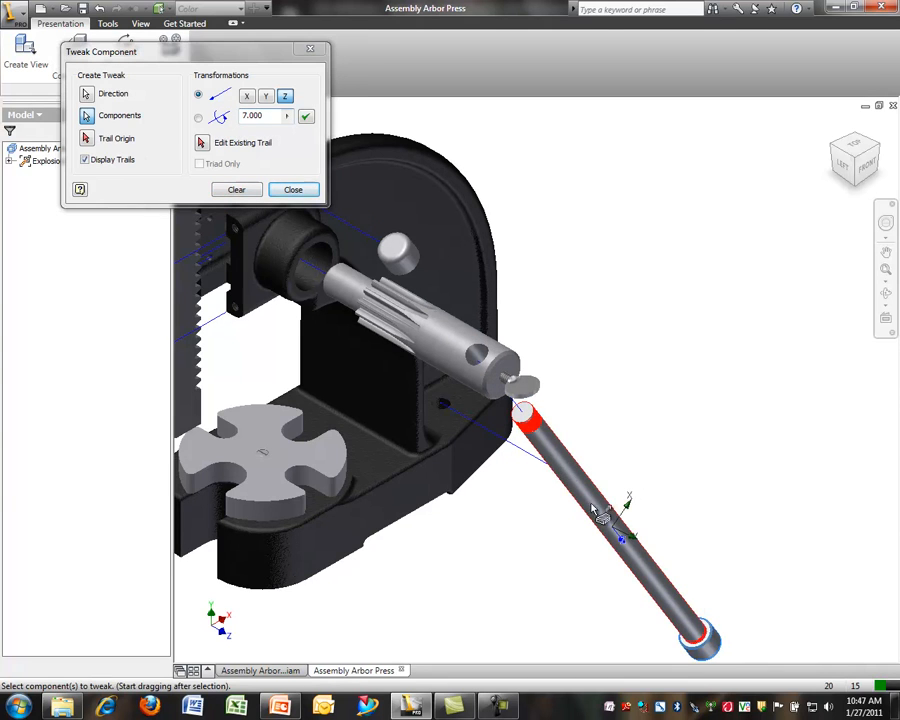
- Select only the upper handle cap and tweak it 3.000 along the handle's axis toward the rod
click(396, 250)
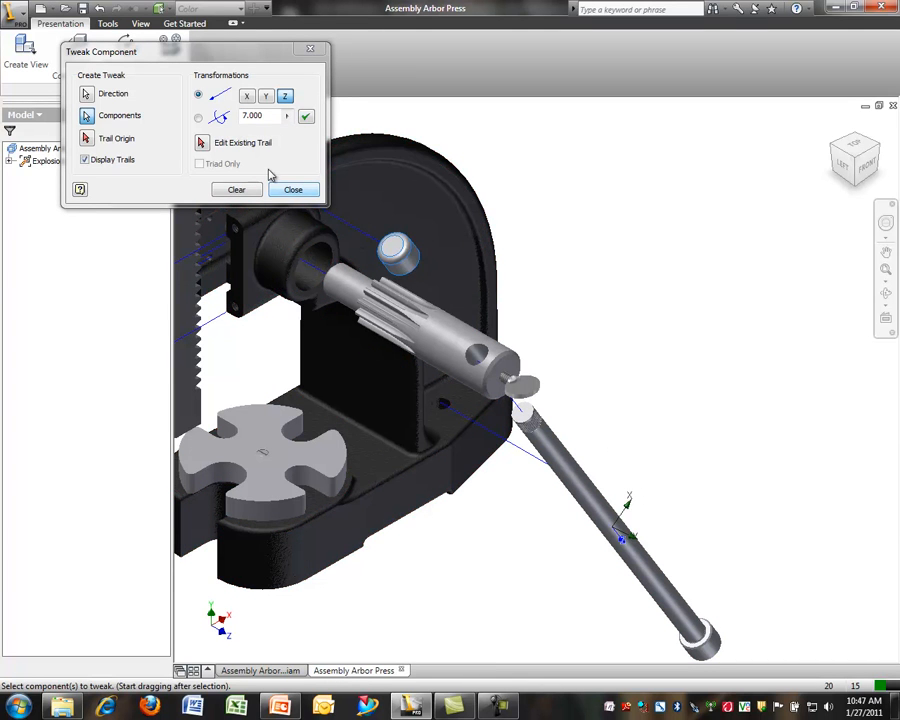
drag(270, 117, 198, 119)
text(3)
key(Return)
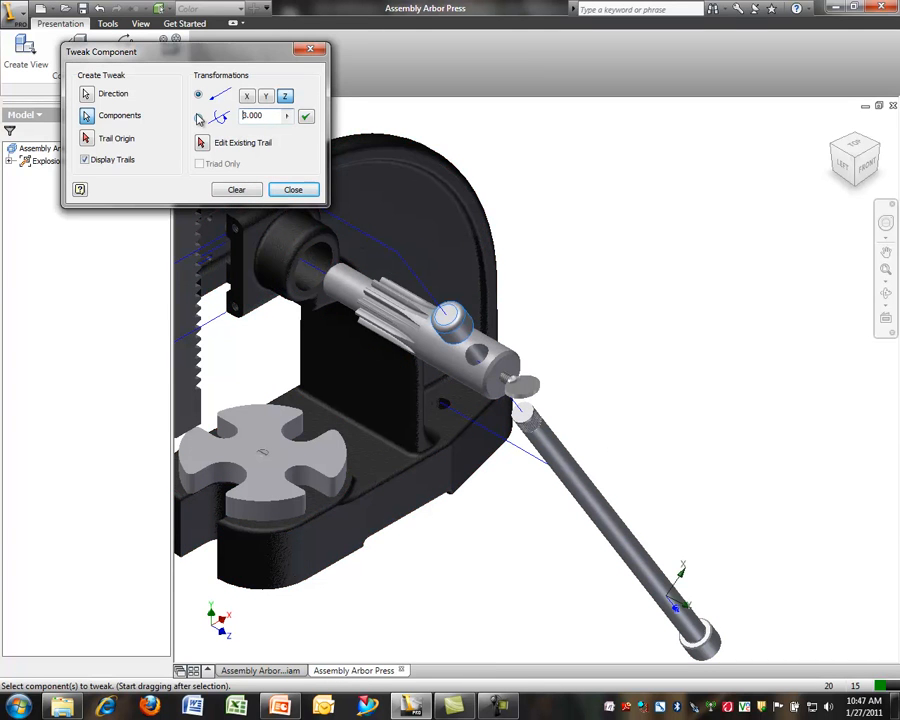
scroll(669, 362, up, 3)
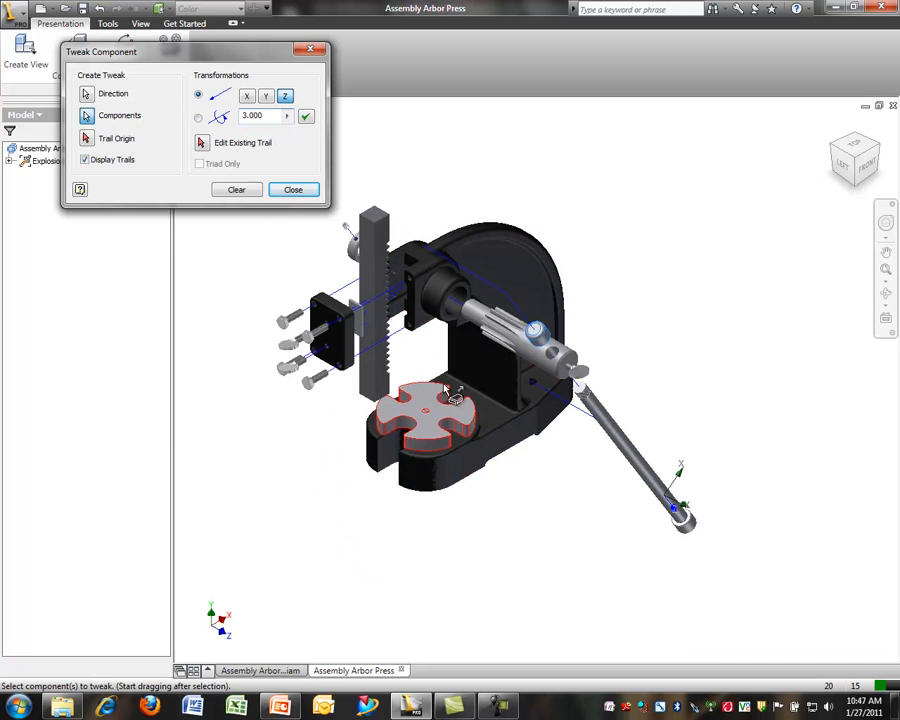
- Tweak the slotted table plate and its centre pin 2.500 along Z, straight up off the frame base
click(90, 92)
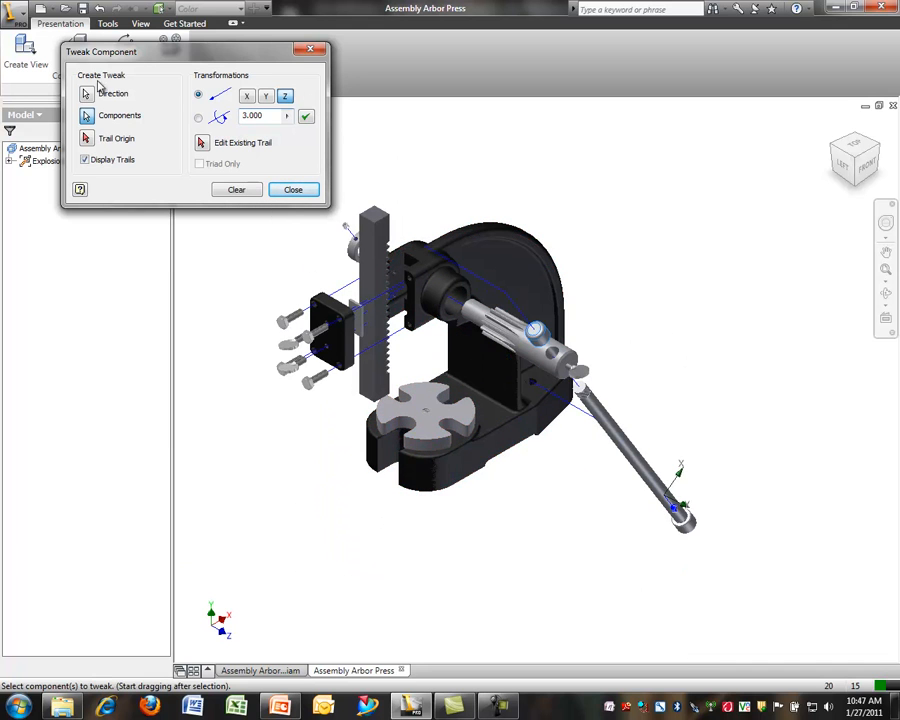
click(425, 400)
click(432, 398)
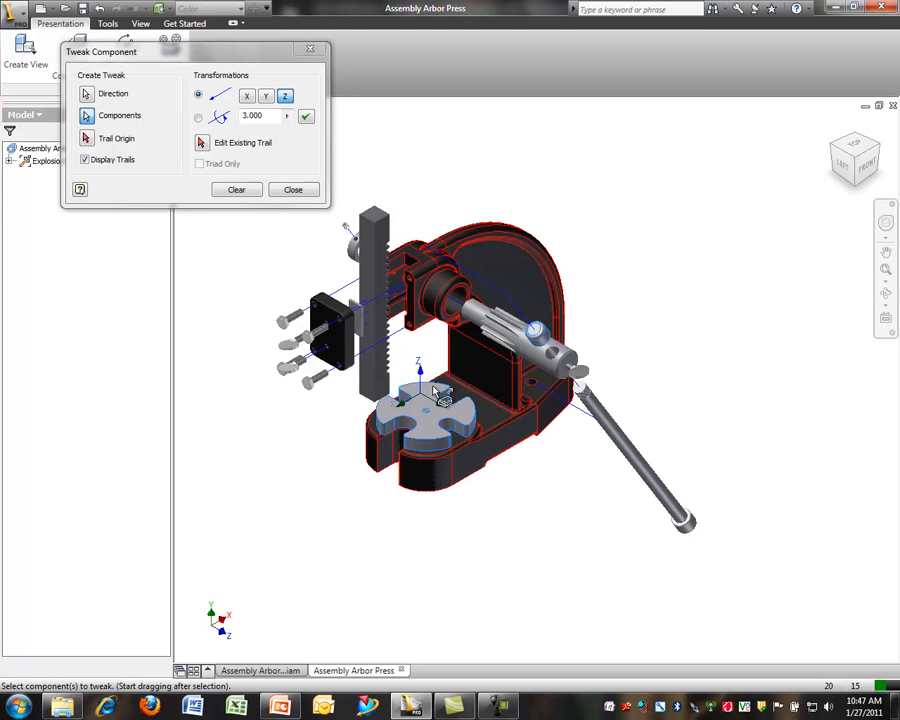
click(270, 115)
text(2.5)
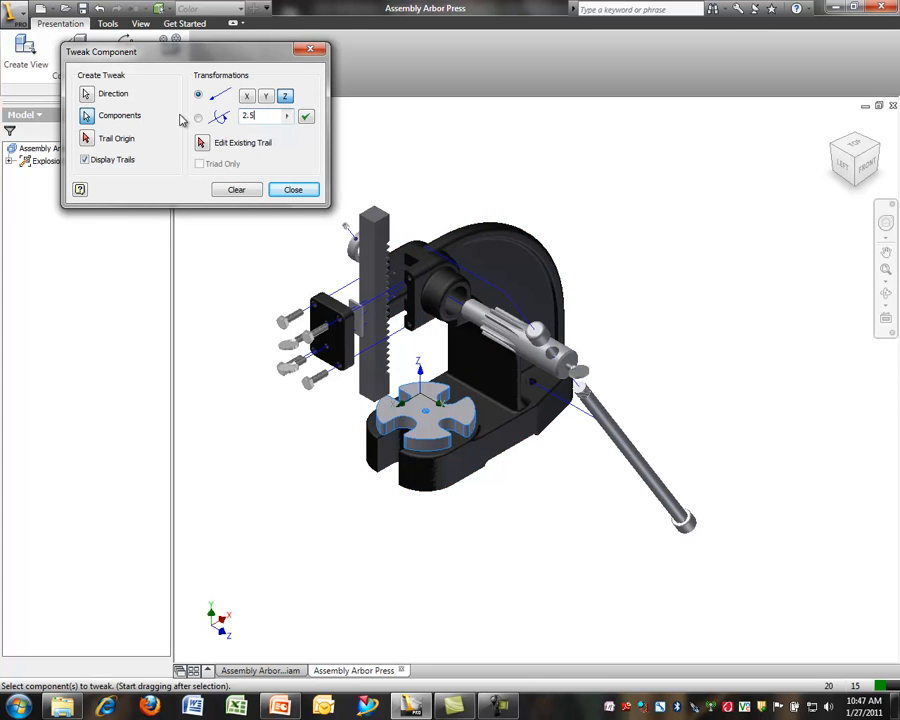
key(Return)
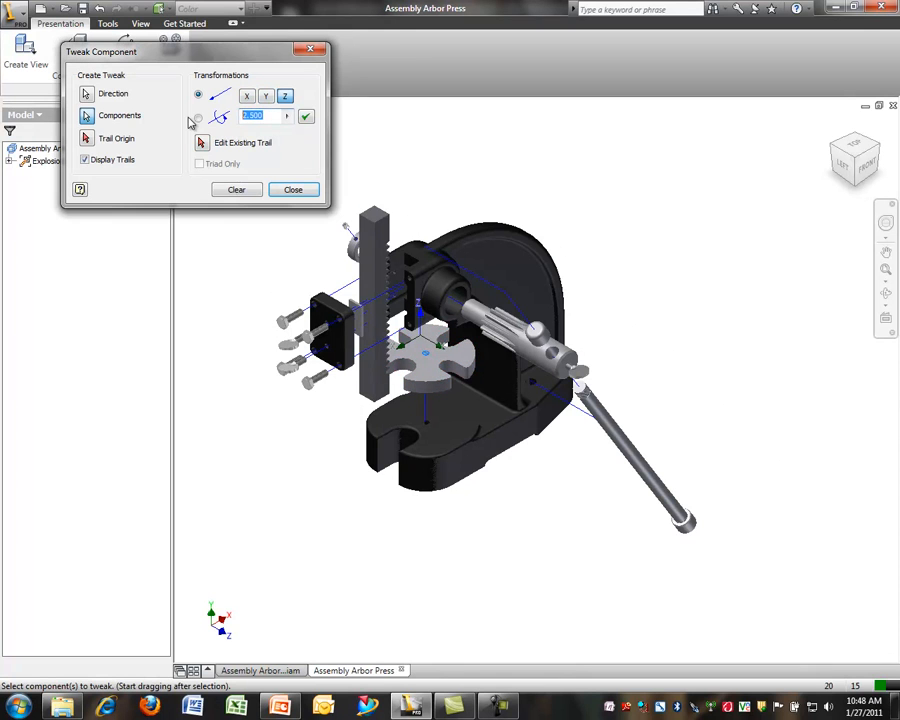
- Tweak only the table's centre pin -1.750 along Z, down out of the plate, and clear the settings
click(188, 117)
text(.)
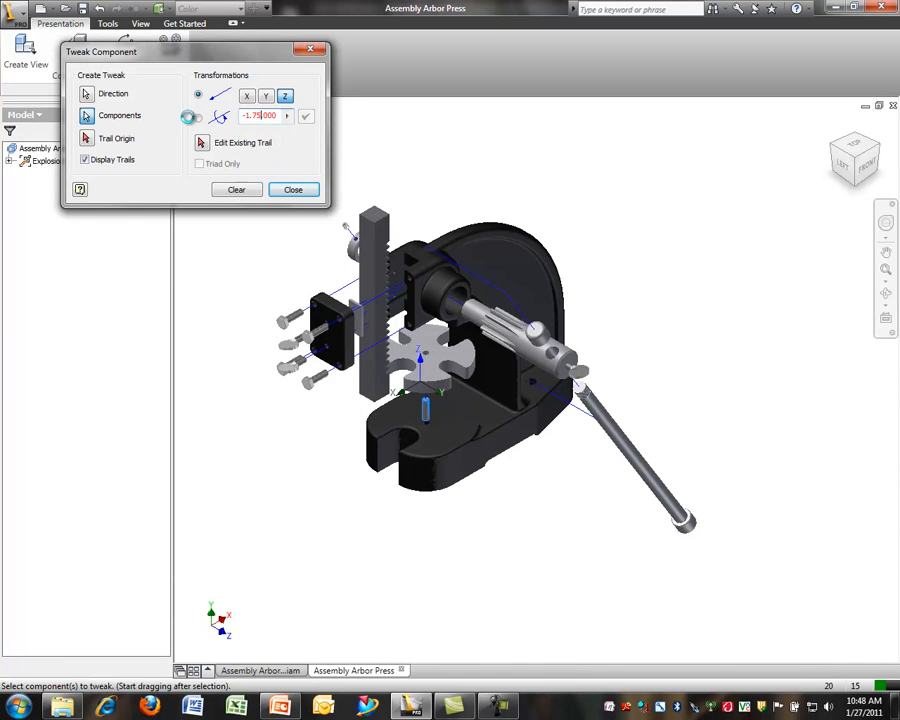
key(Delete)
key(Delete)
key(Delete)
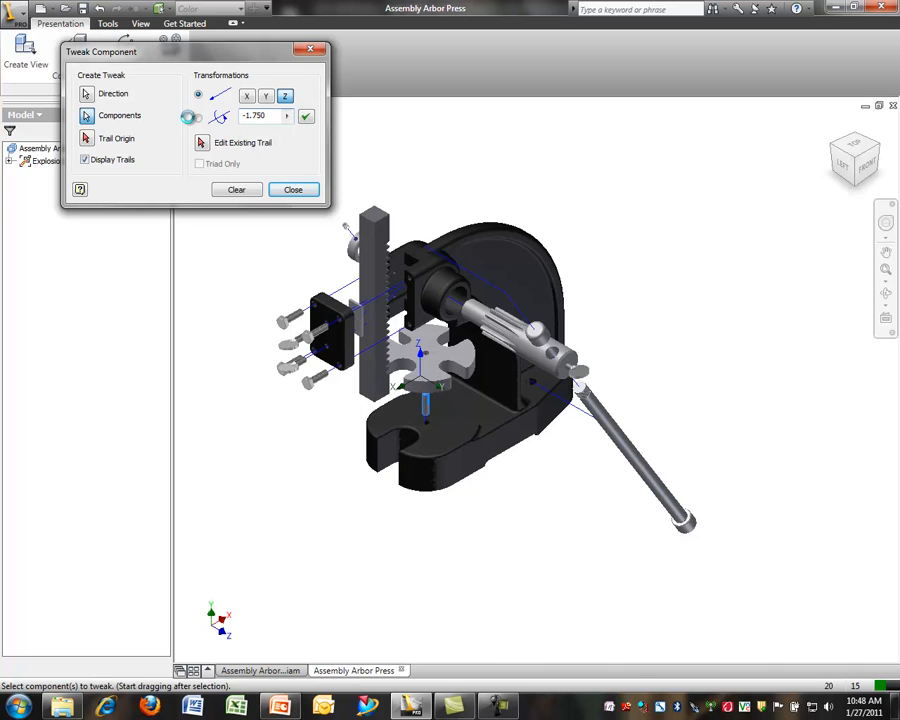
click(236, 190)
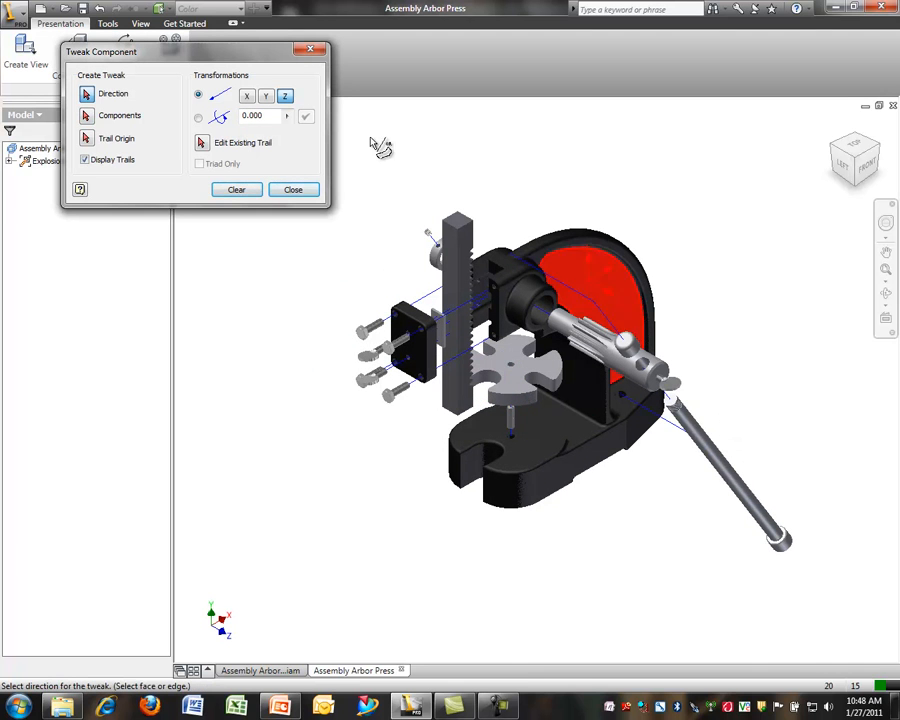
- Tweak the thumb screw 1.000 along Z, out of the pinion shaft's end face, and finish tweaking components
scroll(632, 386, up, 3)
click(634, 412)
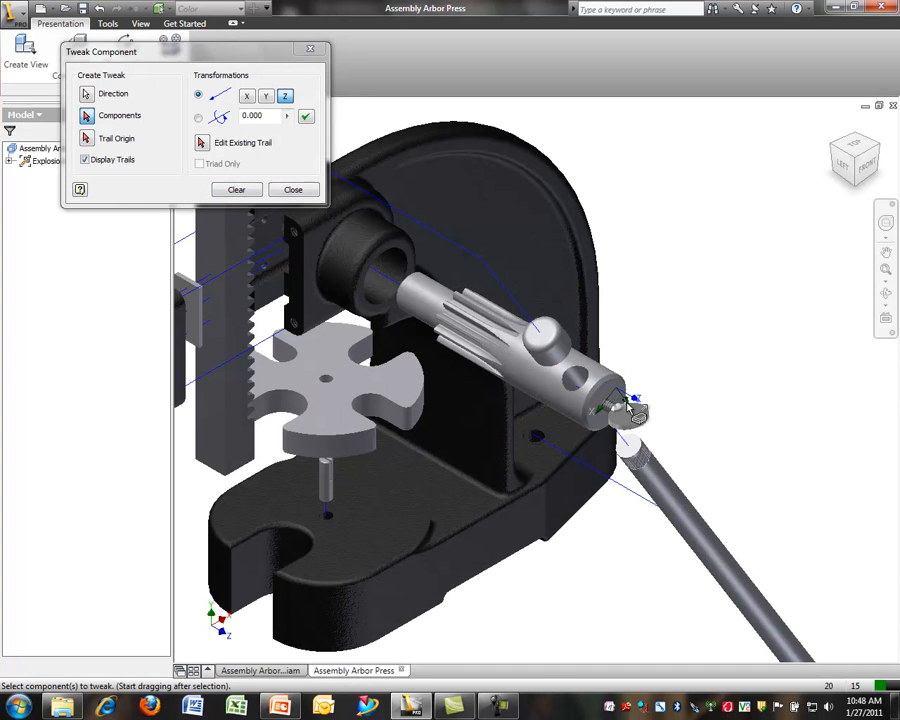
click(634, 416)
click(195, 117)
text(1)
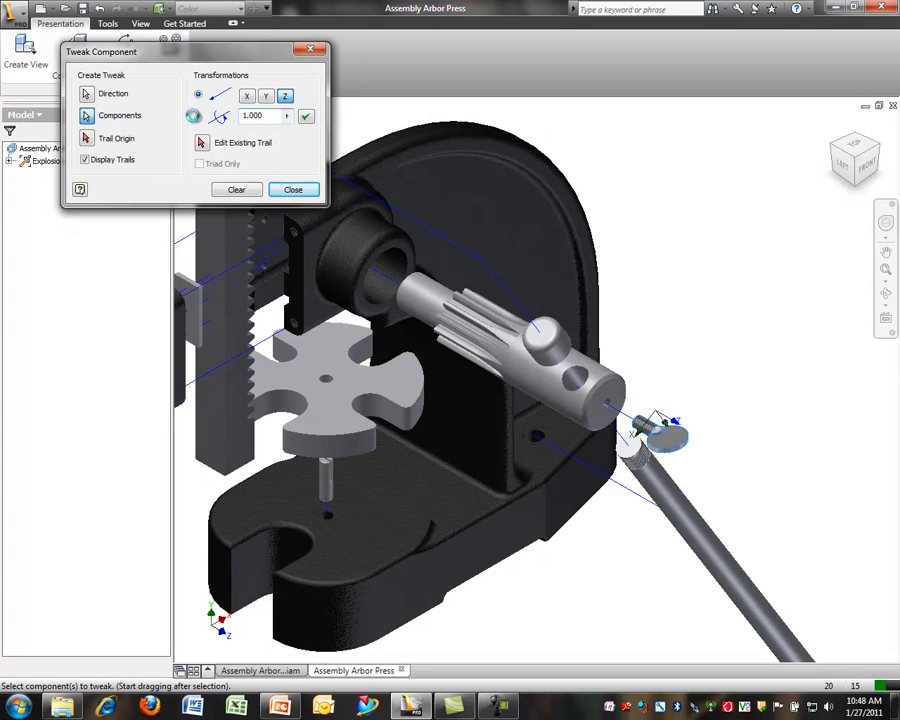
key(Home)
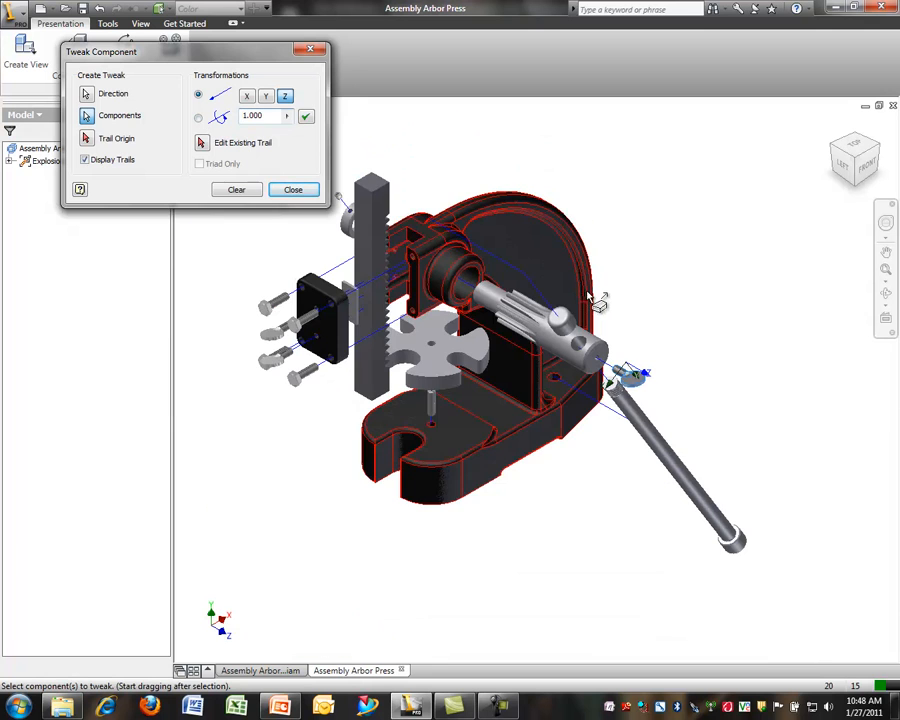
click(290, 191)
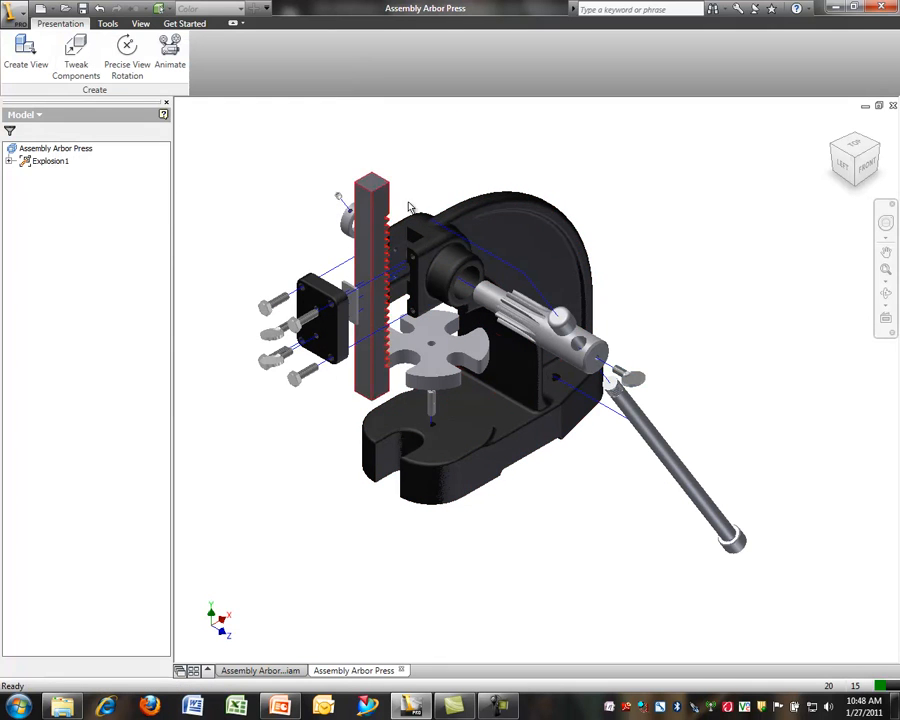
- Hide all the tweak trails in the exploded view
right_click(500, 263)
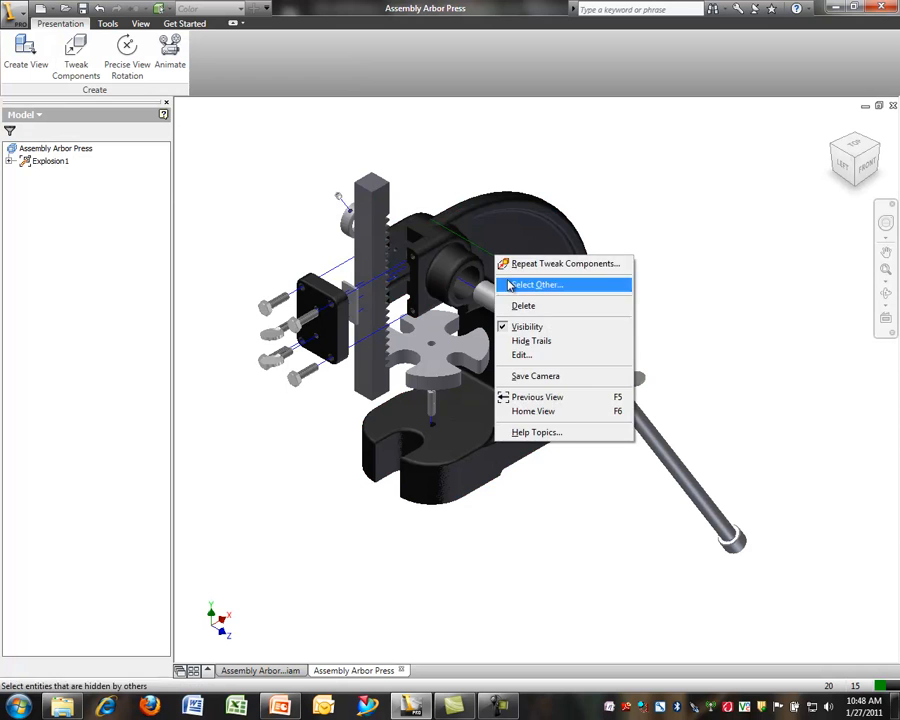
click(515, 325)
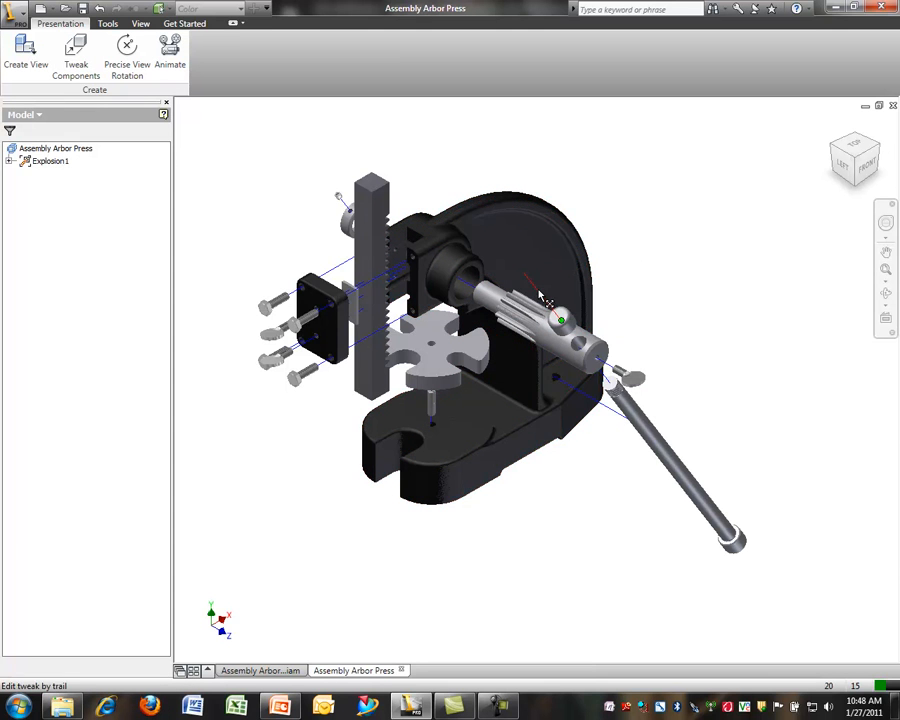
right_click(538, 295)
click(548, 360)
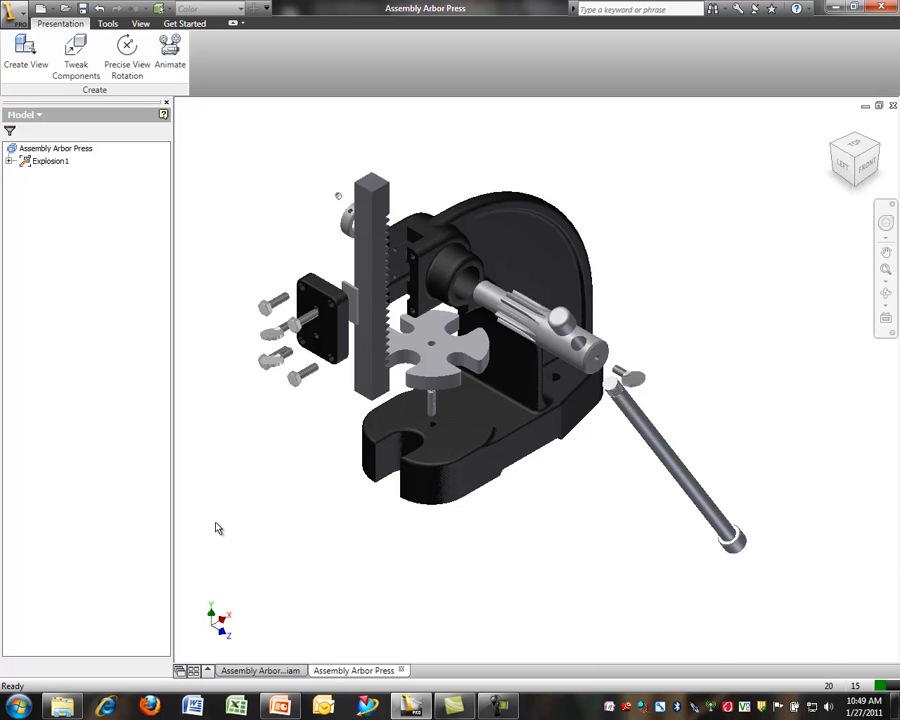
- Create a new drawing from the BYU-I drawing (in).idw template
click(12, 14)
click(20, 89)
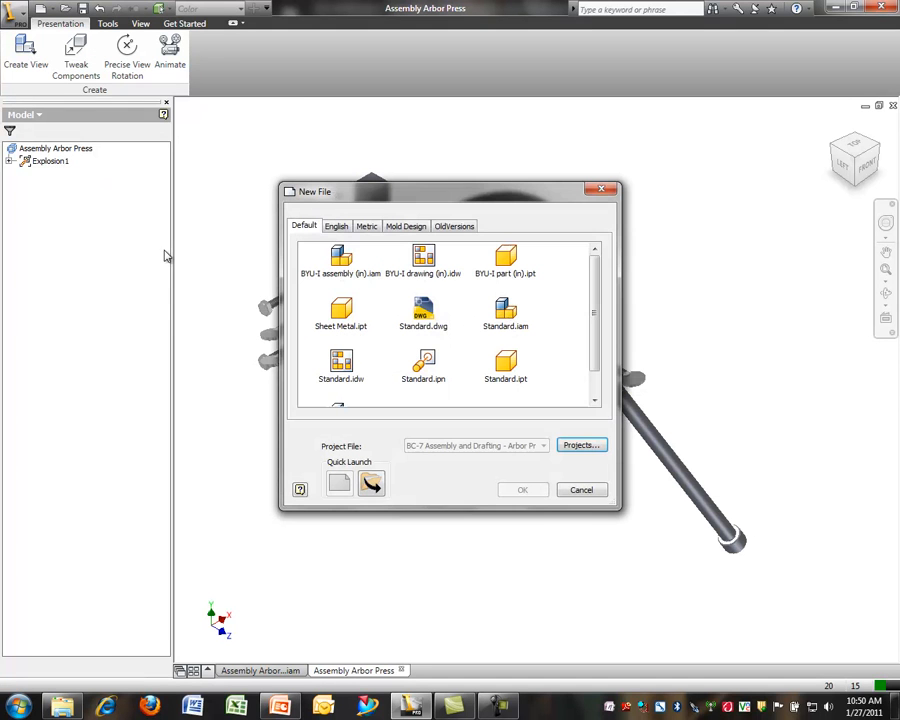
click(424, 258)
click(520, 490)
- Fill in the title block with drawing title BC-7 Arbor Press, the designer's full name and course ME 280
click(341, 172)
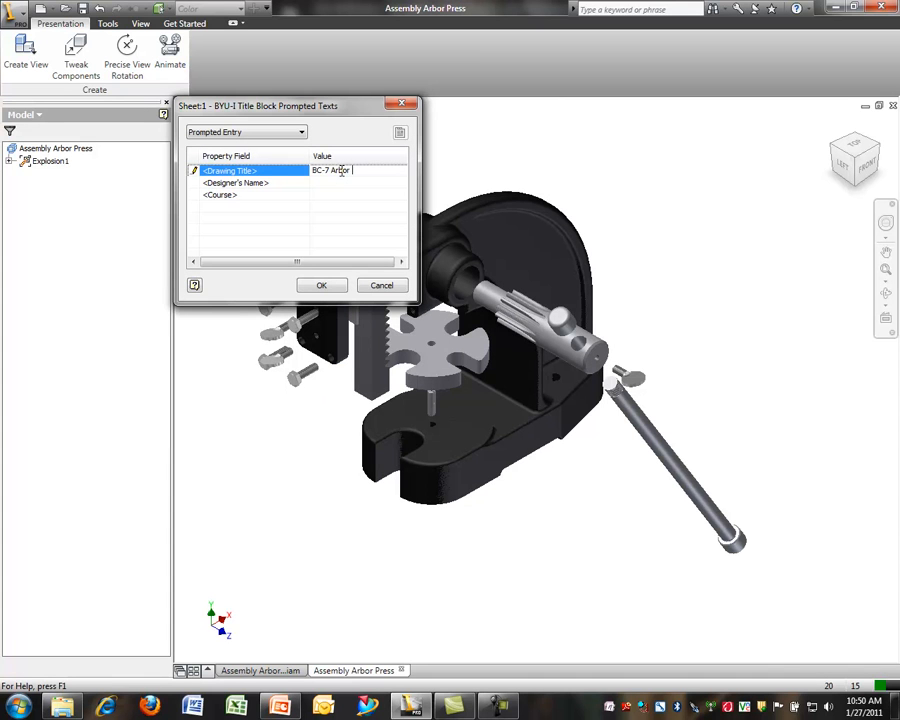
key(Return)
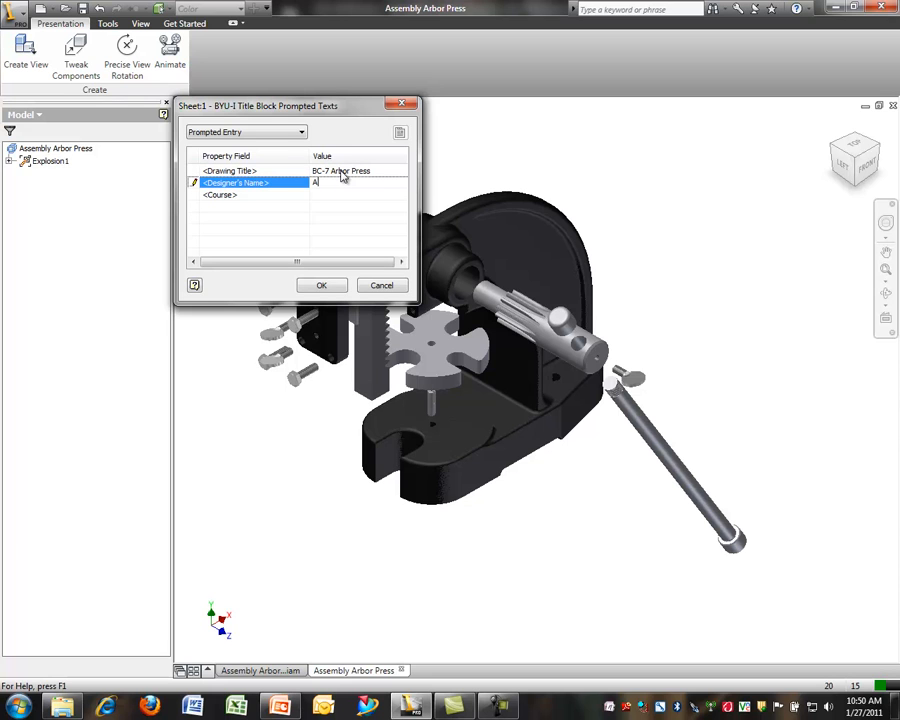
text(Aaron Schellenberg)
key(Return)
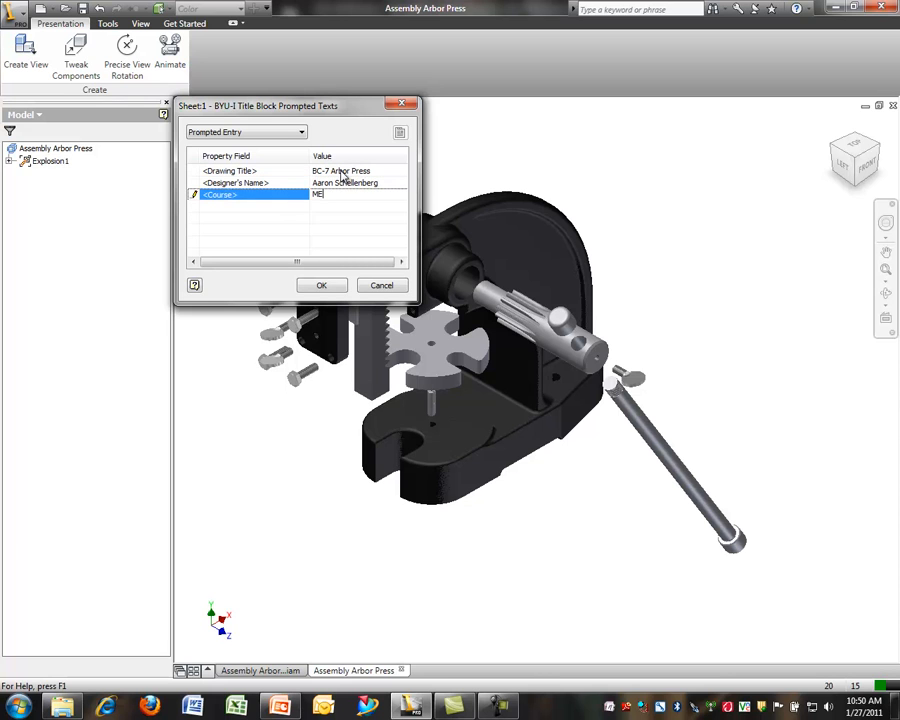
text(ME 280)
key(Return)
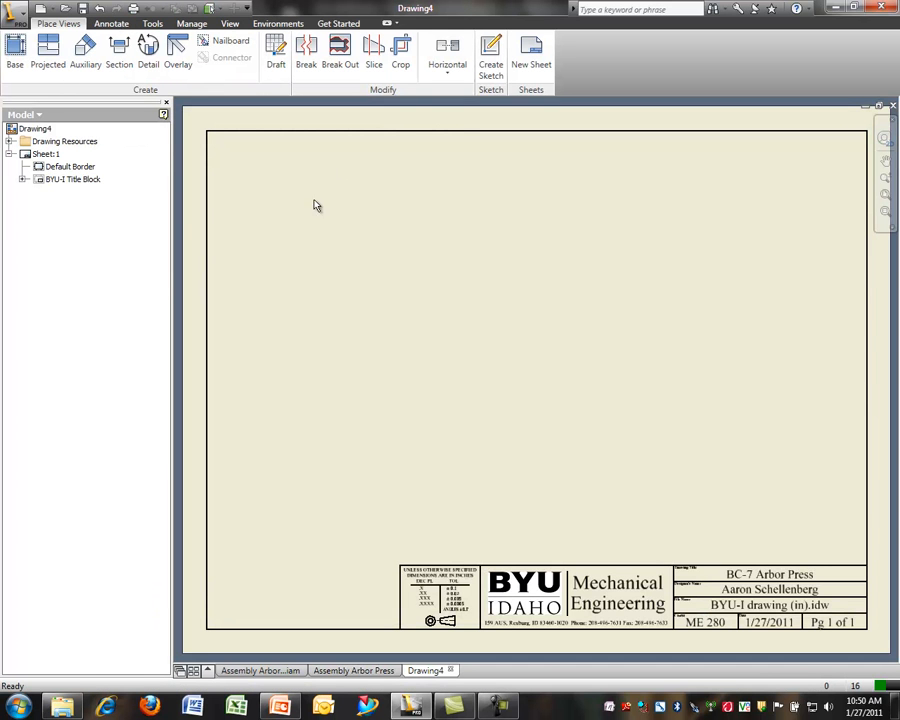
- Place a shaded Iso Top Left base view of Assembly Arbor Press.iam at 1/3 scale, left of the sheet's centre
click(15, 47)
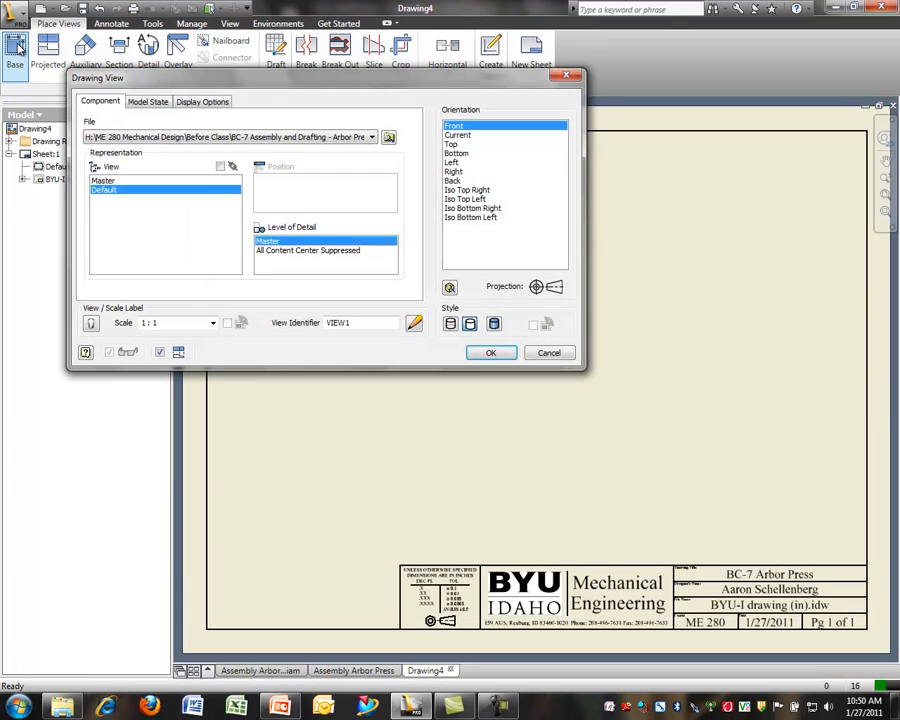
click(389, 137)
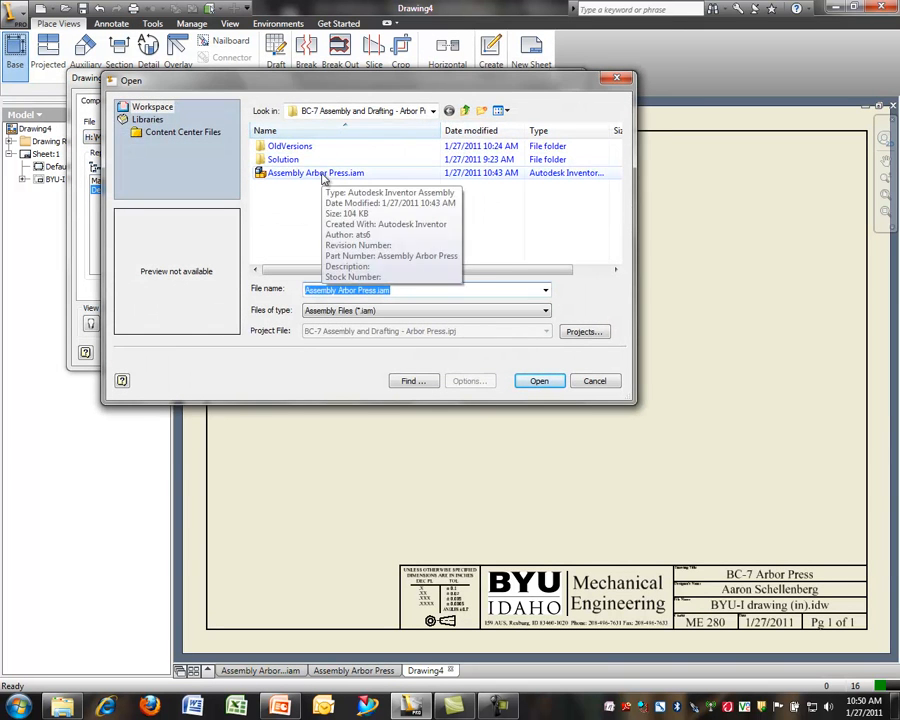
click(275, 173)
click(539, 381)
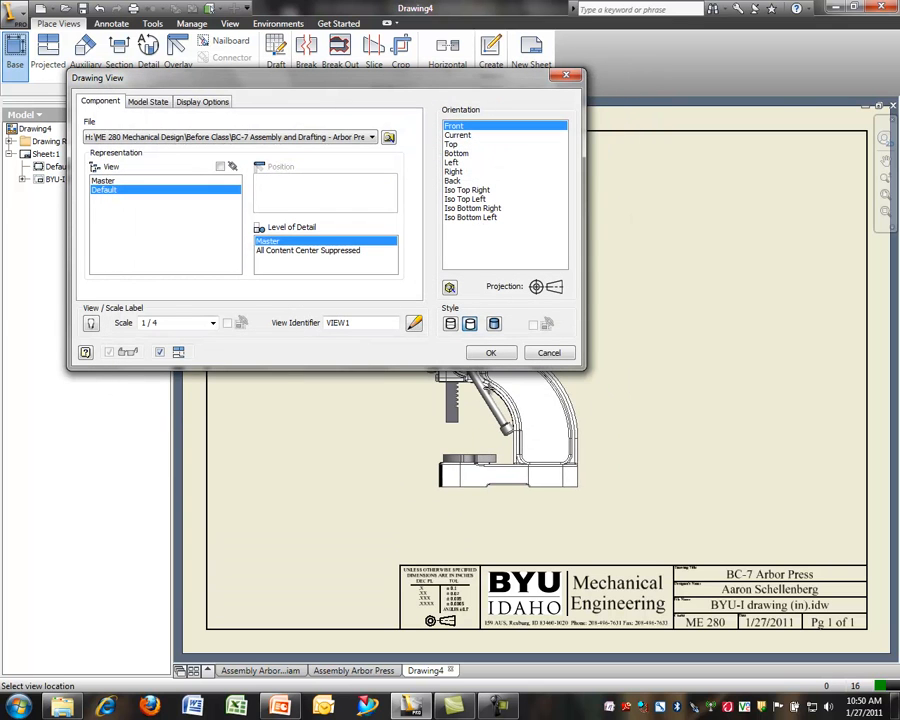
click(188, 323)
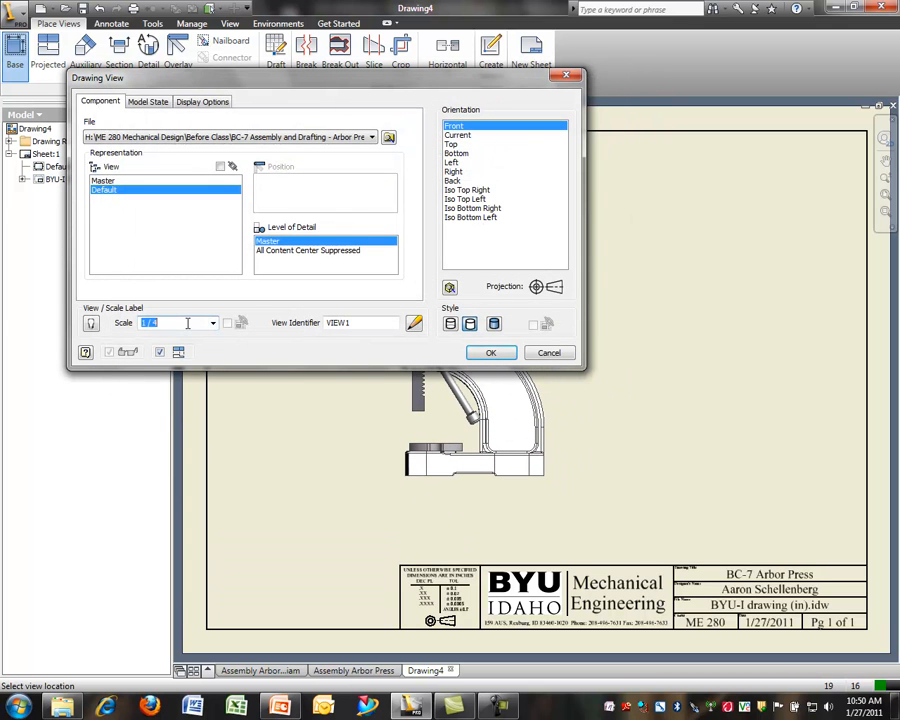
text(1 / 3)
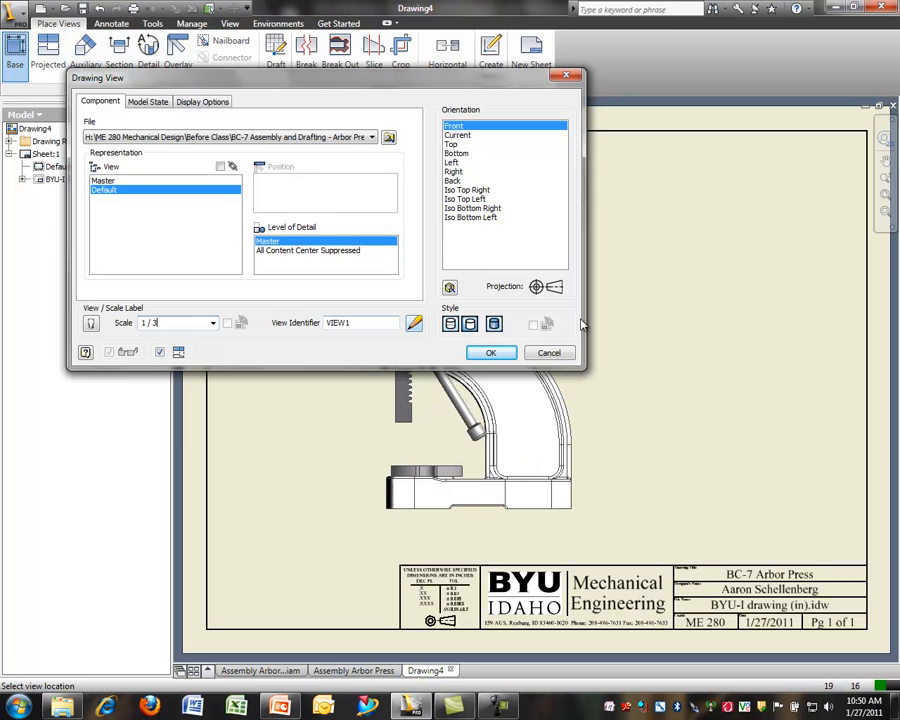
click(495, 324)
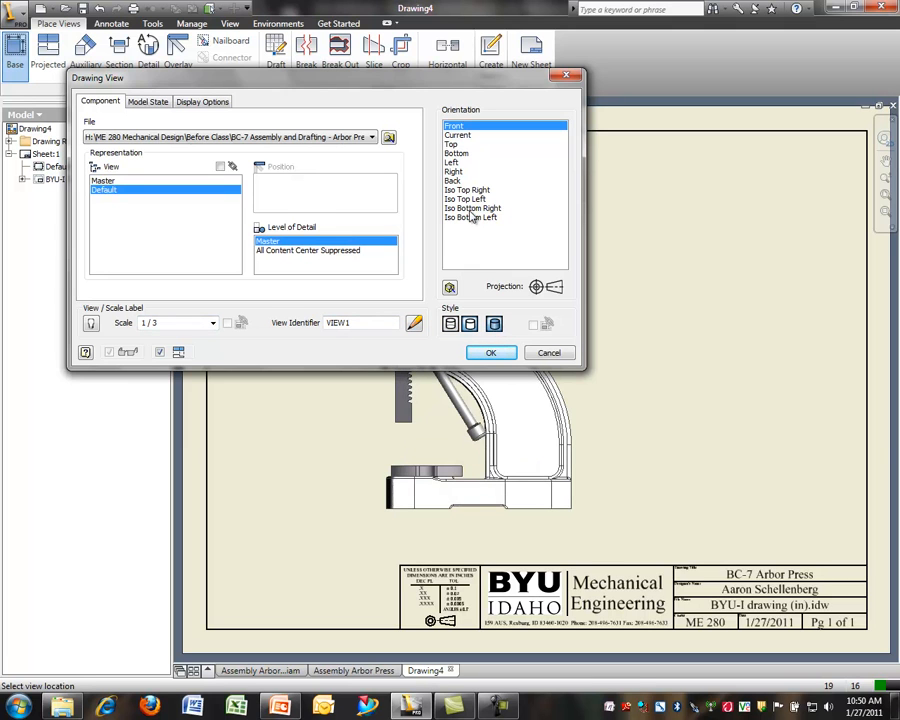
click(470, 199)
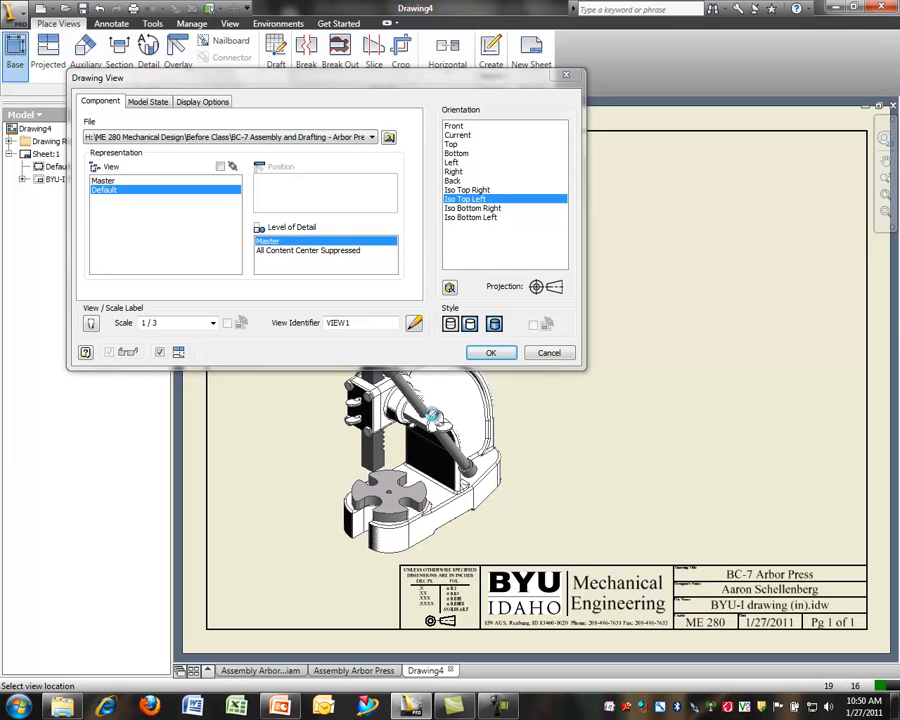
click(432, 413)
- Place a shaded Iso Top Left base view of Assembly Arbor Press.ipn at 1/3 scale, beside the assembled view
click(15, 50)
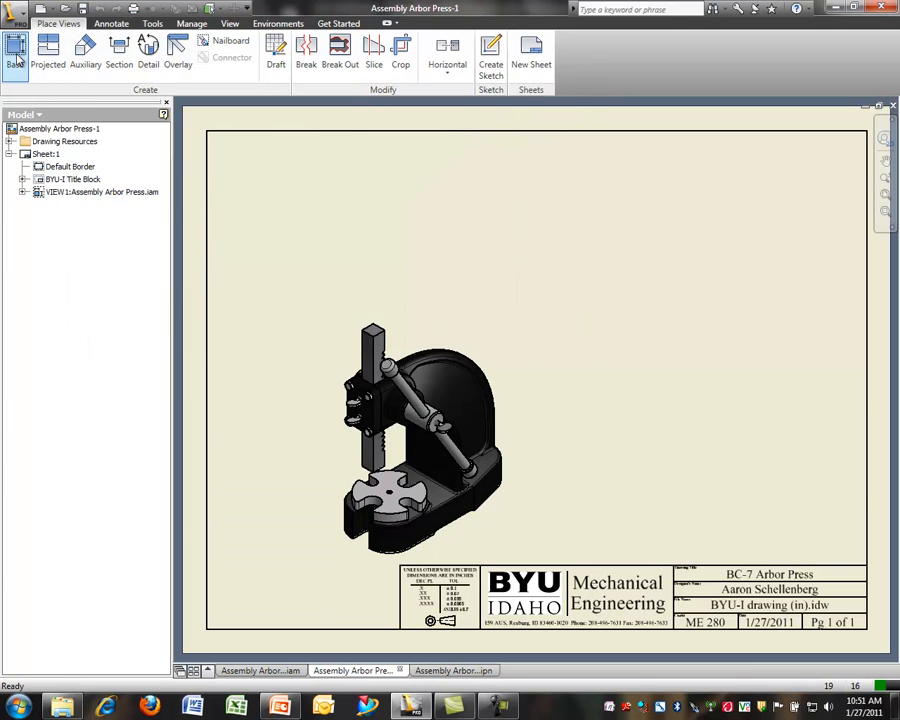
click(389, 138)
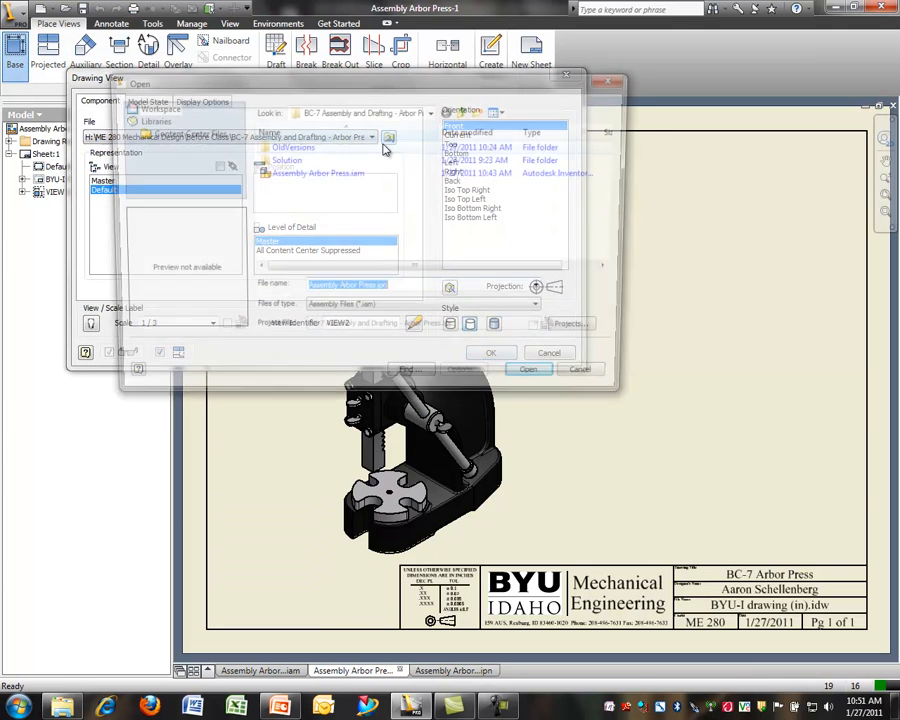
click(545, 311)
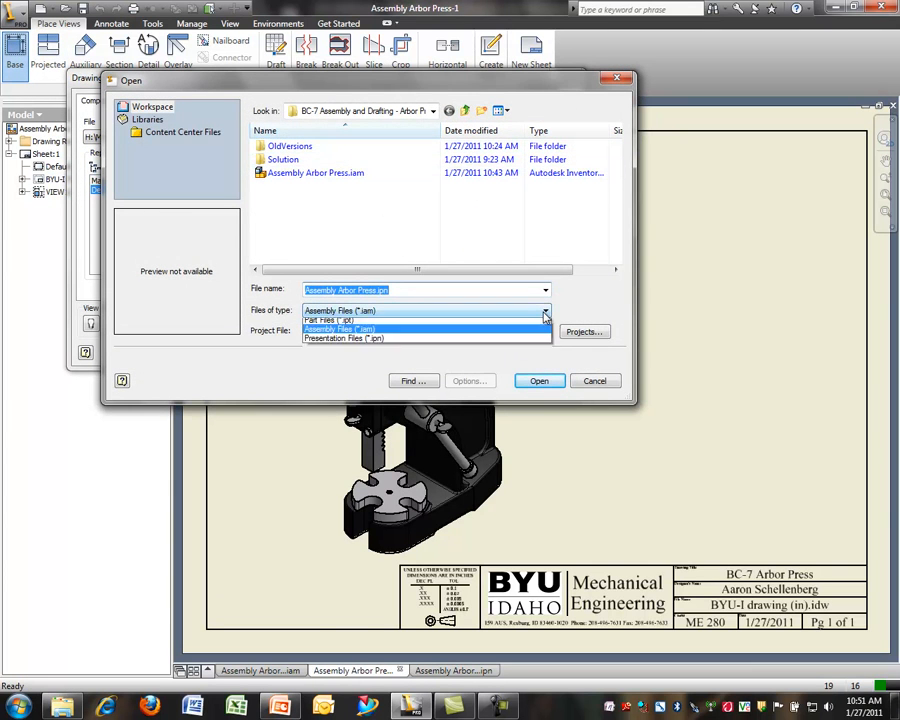
click(391, 351)
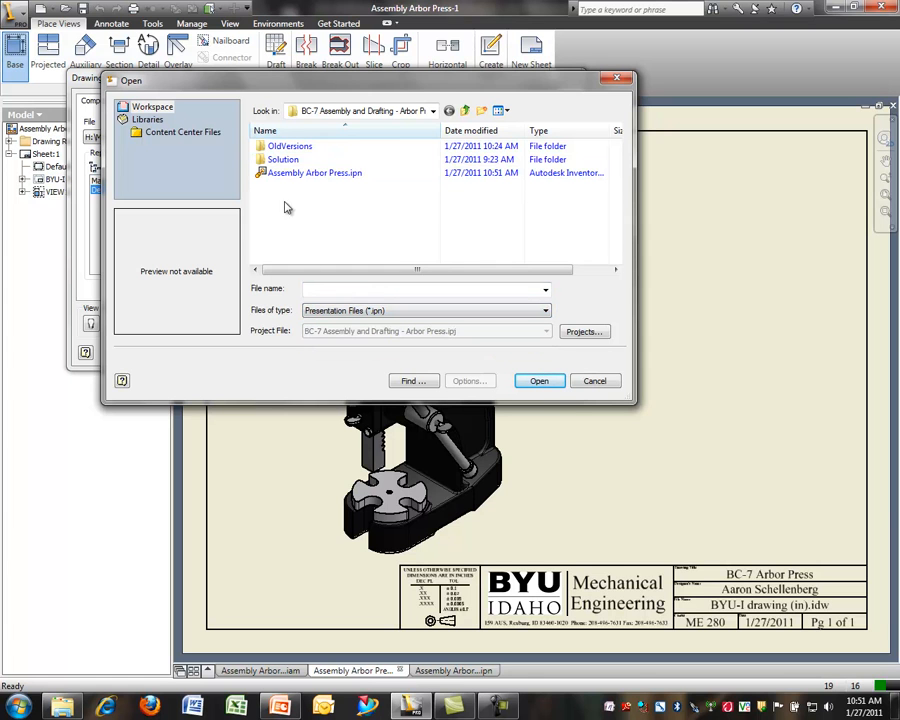
click(300, 174)
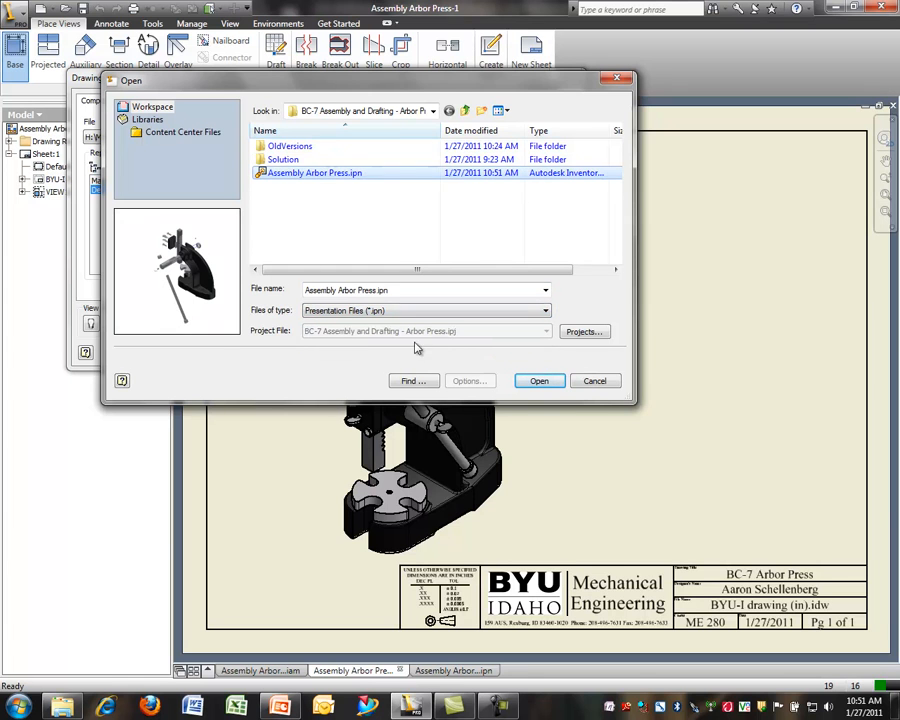
click(534, 380)
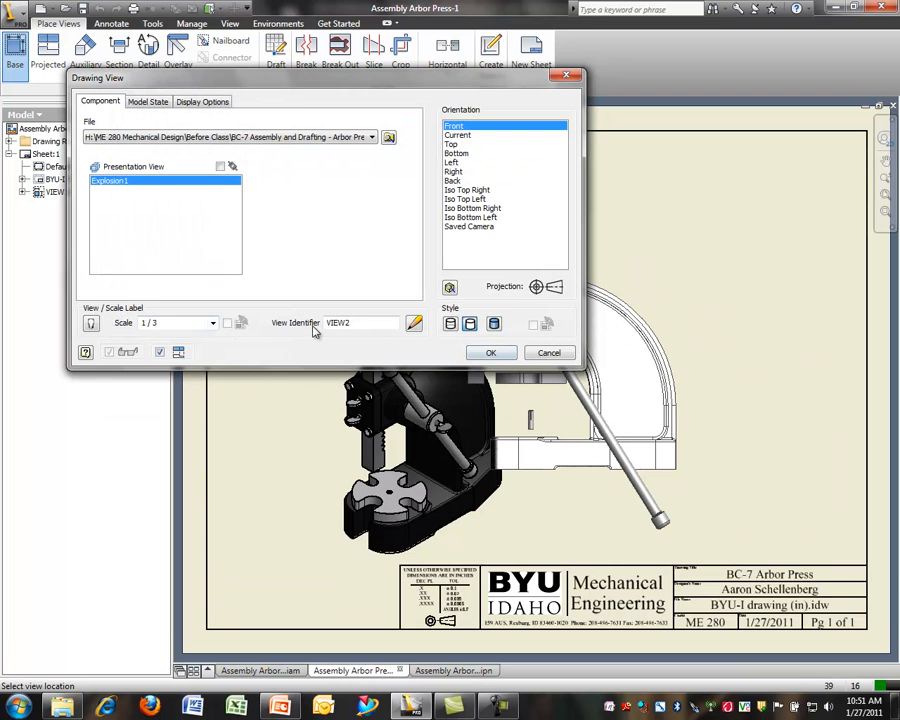
click(466, 199)
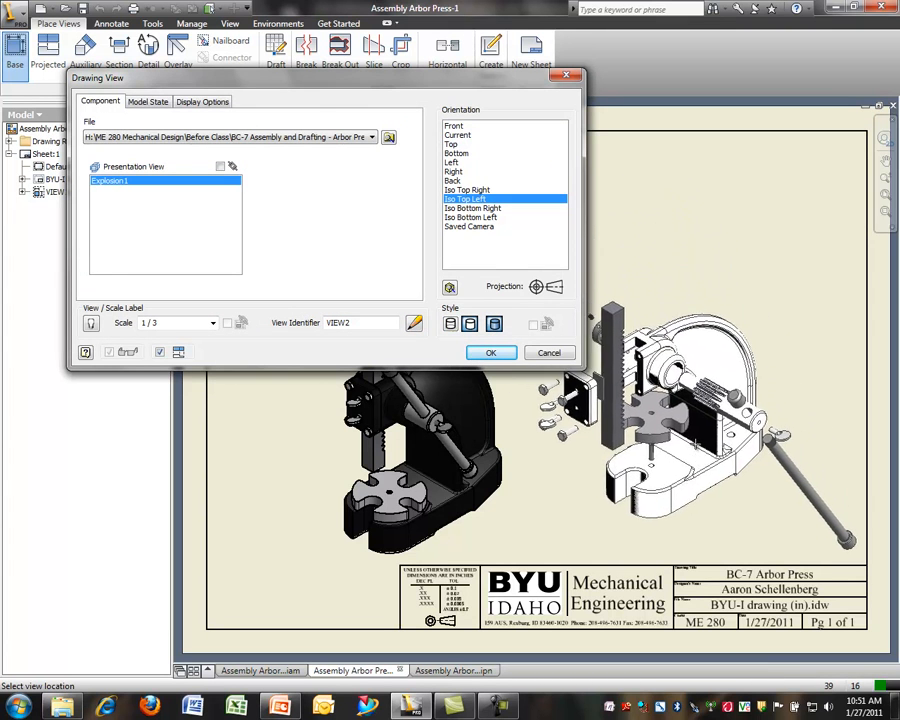
key(Return)
- Create a structured, first-level parts list from the exploded view, enabling the BOM view, and place it in the sheet border's upper-left corner
click(111, 23)
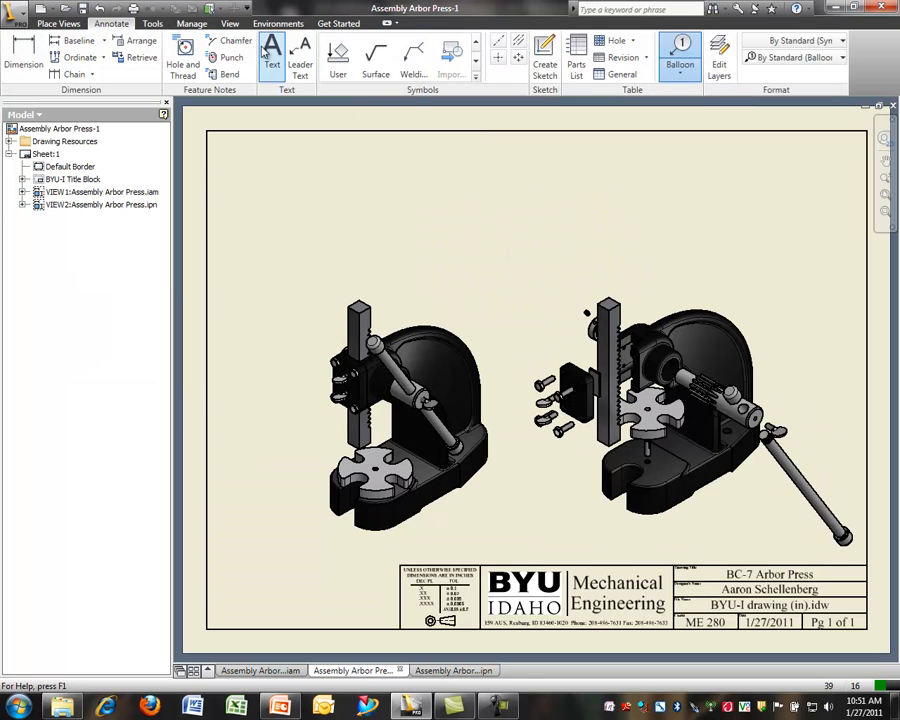
click(576, 62)
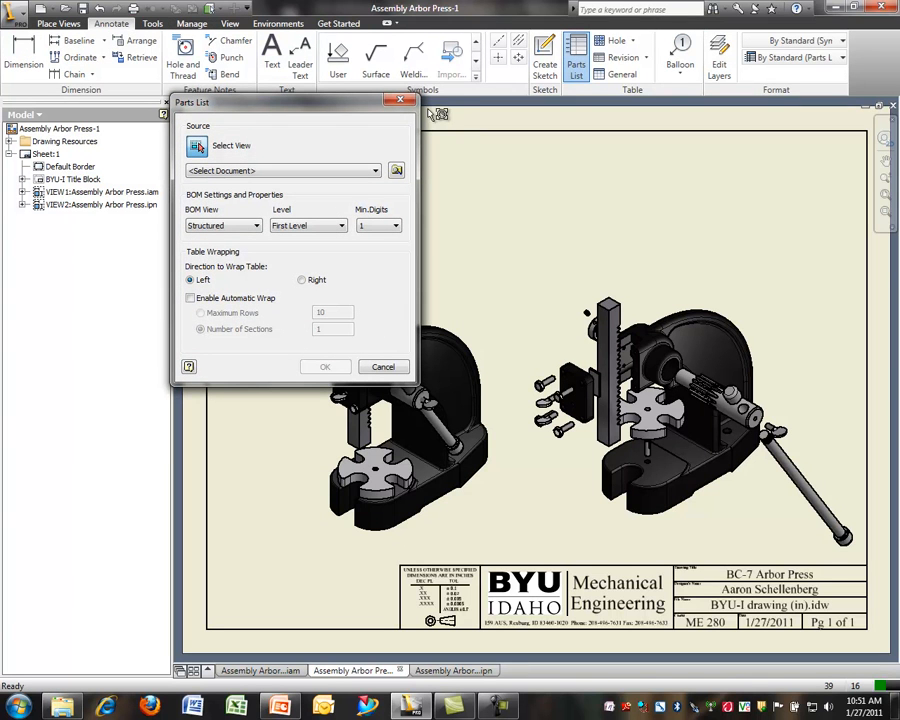
click(678, 284)
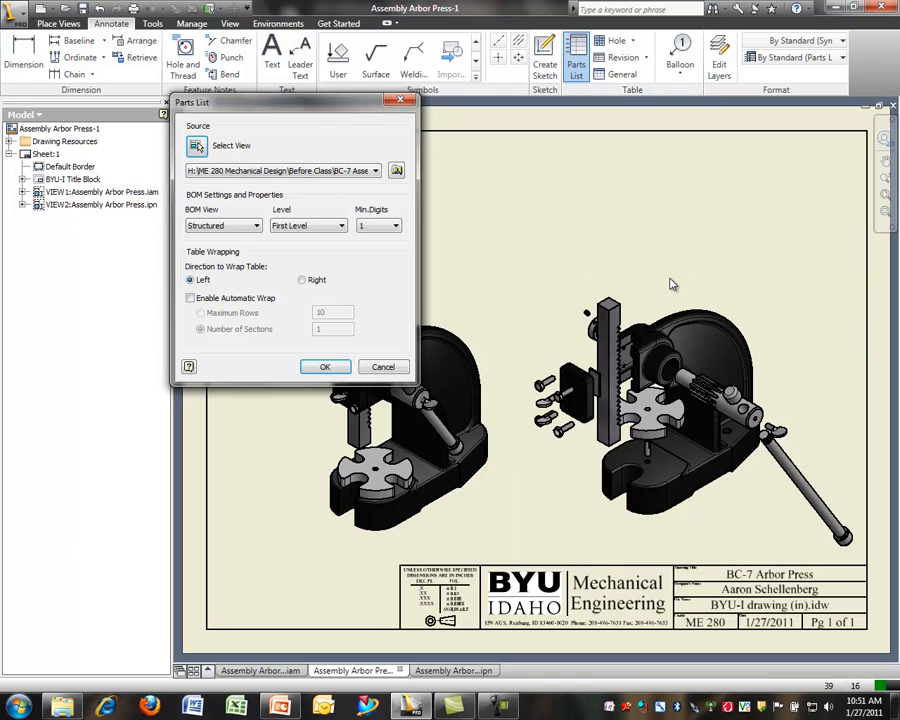
click(325, 366)
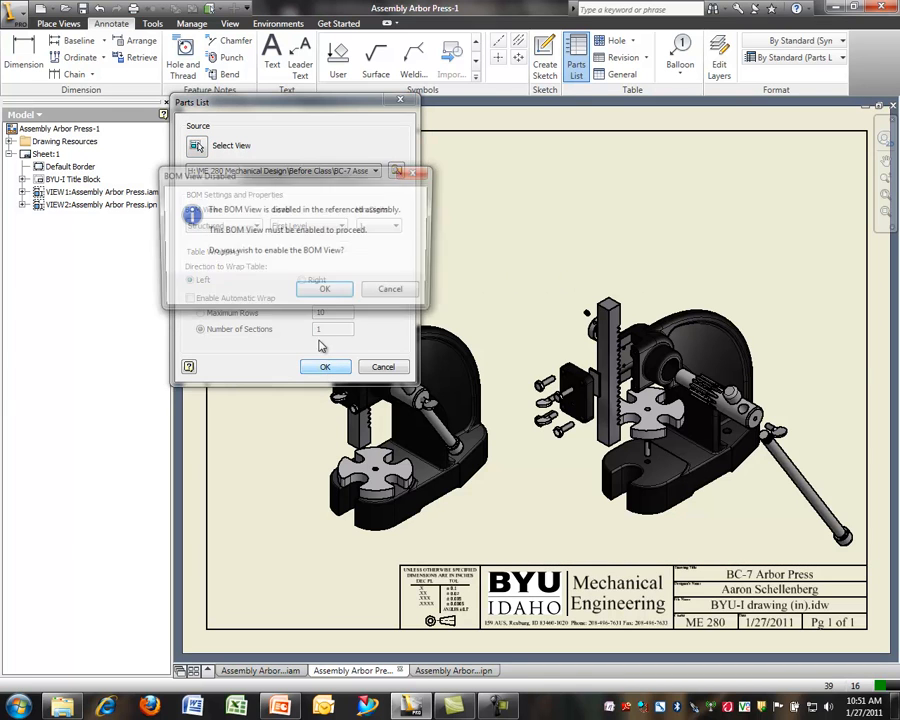
click(316, 293)
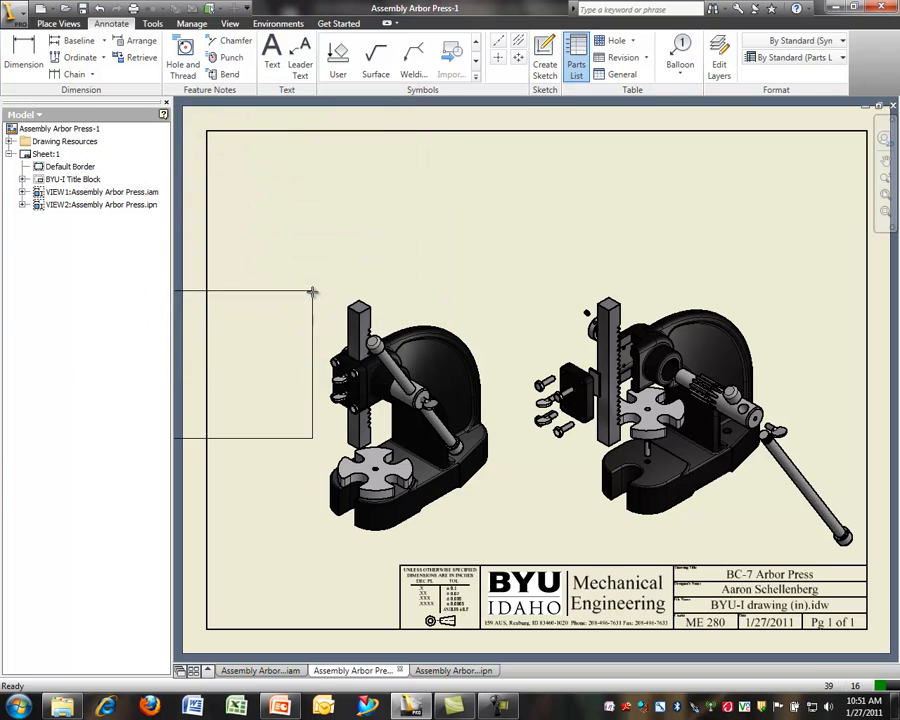
click(403, 138)
click(316, 396)
click(490, 402)
middle_drag(497, 397, 478, 287)
click(419, 269)
key(Escape)
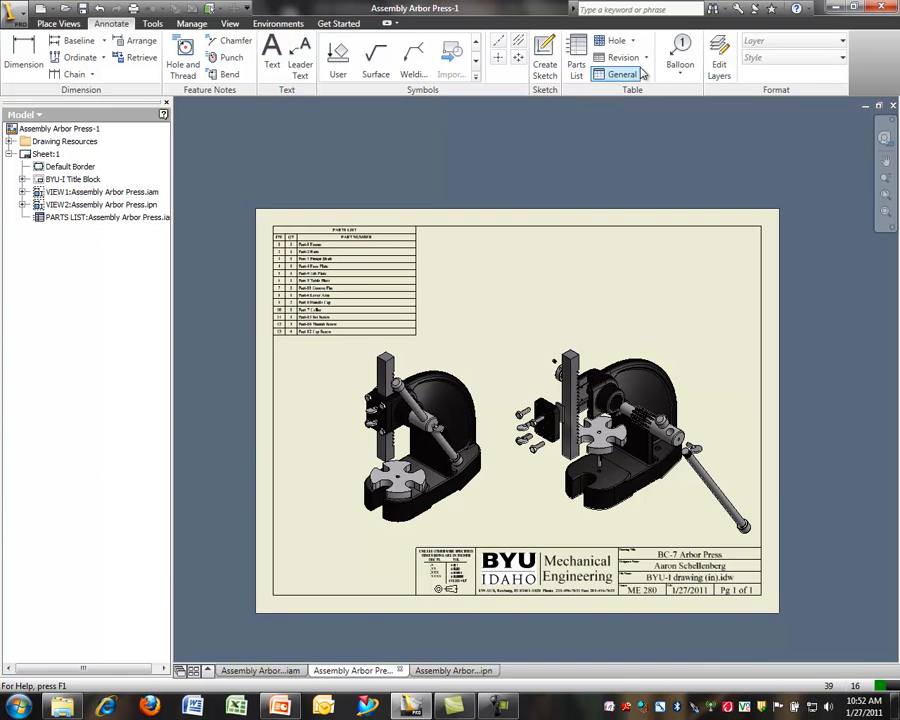
- Attach an item balloon to the top edge of the toothed ram in the exploded view, placing it above and left of the part
click(680, 55)
scroll(566, 352, up, 5)
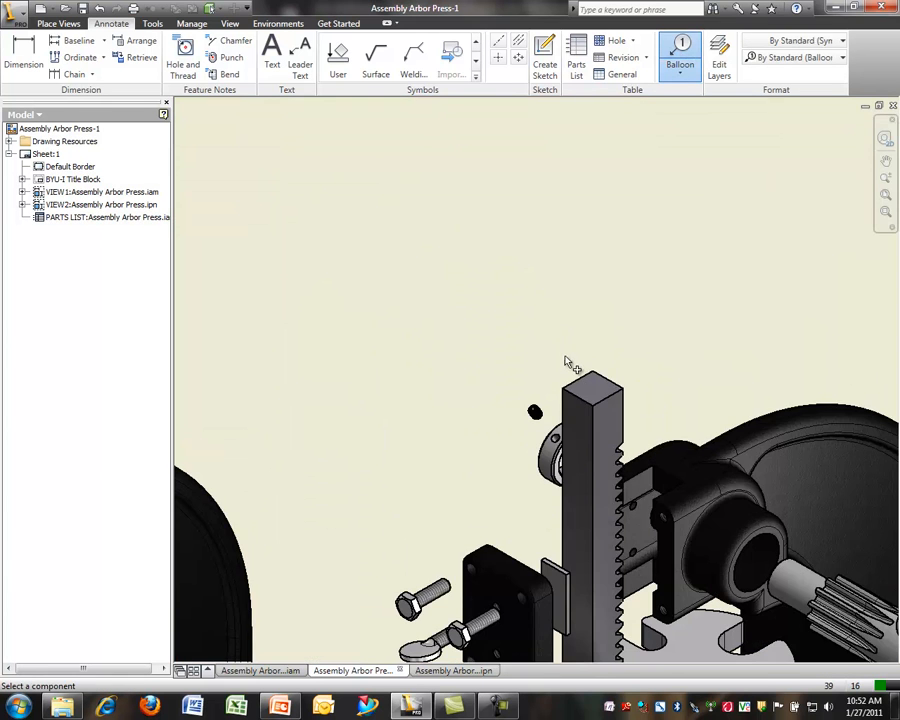
click(572, 370)
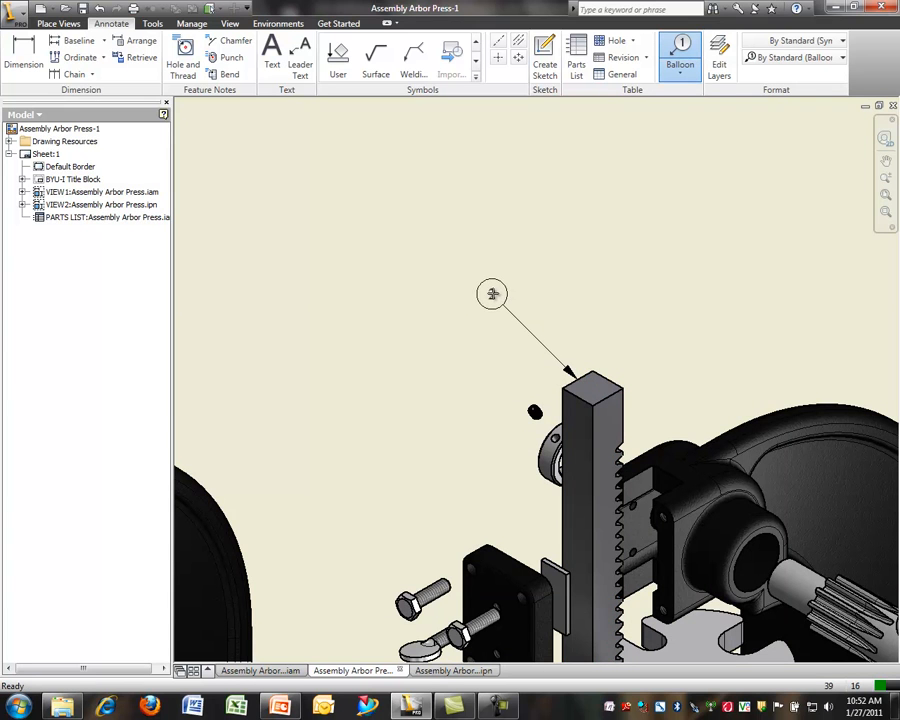
click(492, 293)
right_click(493, 295)
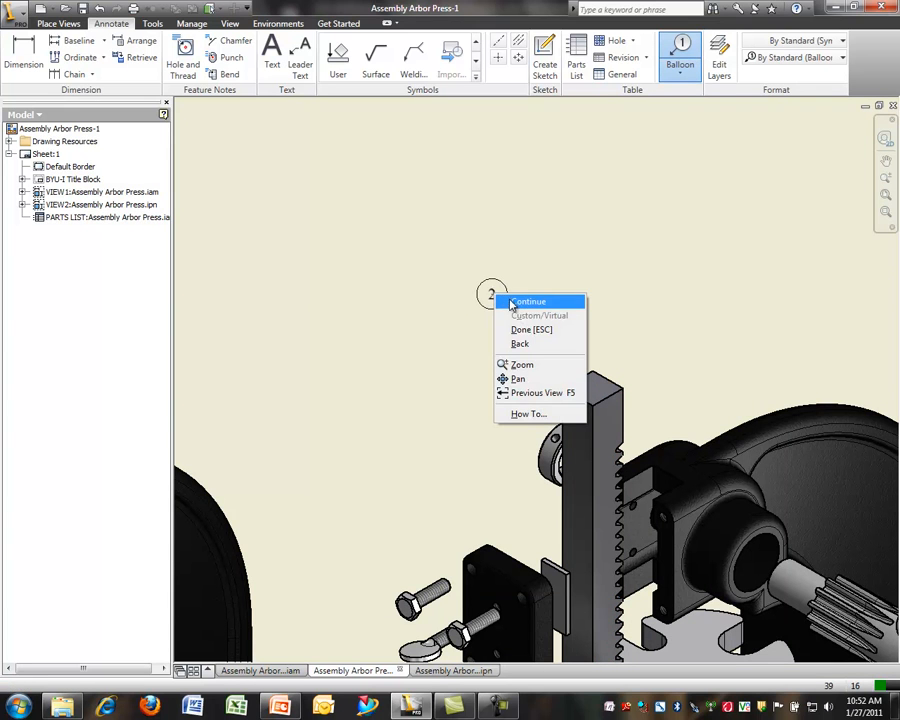
click(527, 302)
scroll(510, 390, up, 3)
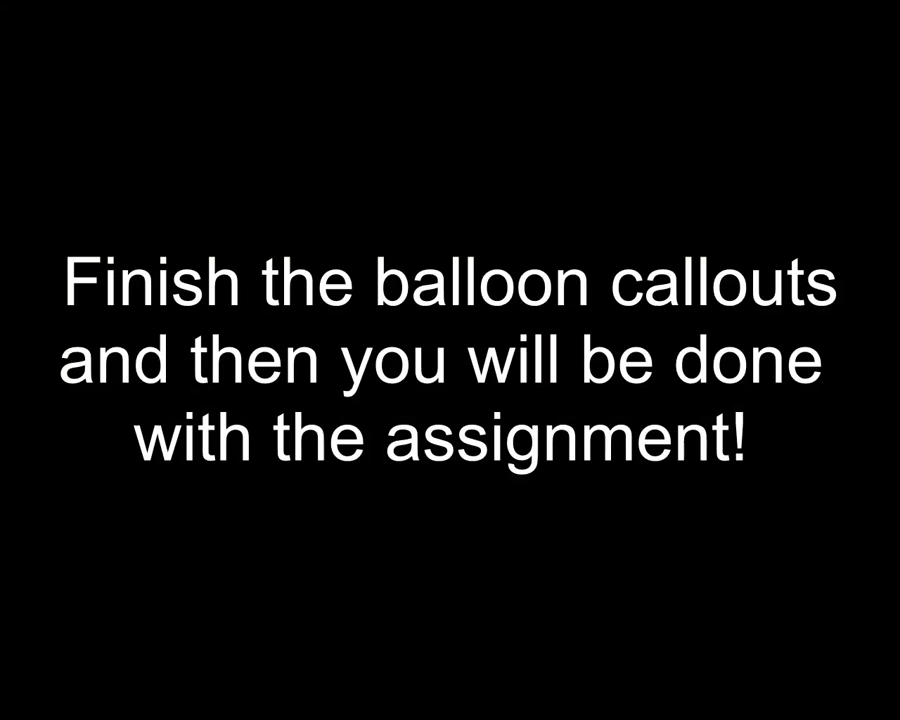